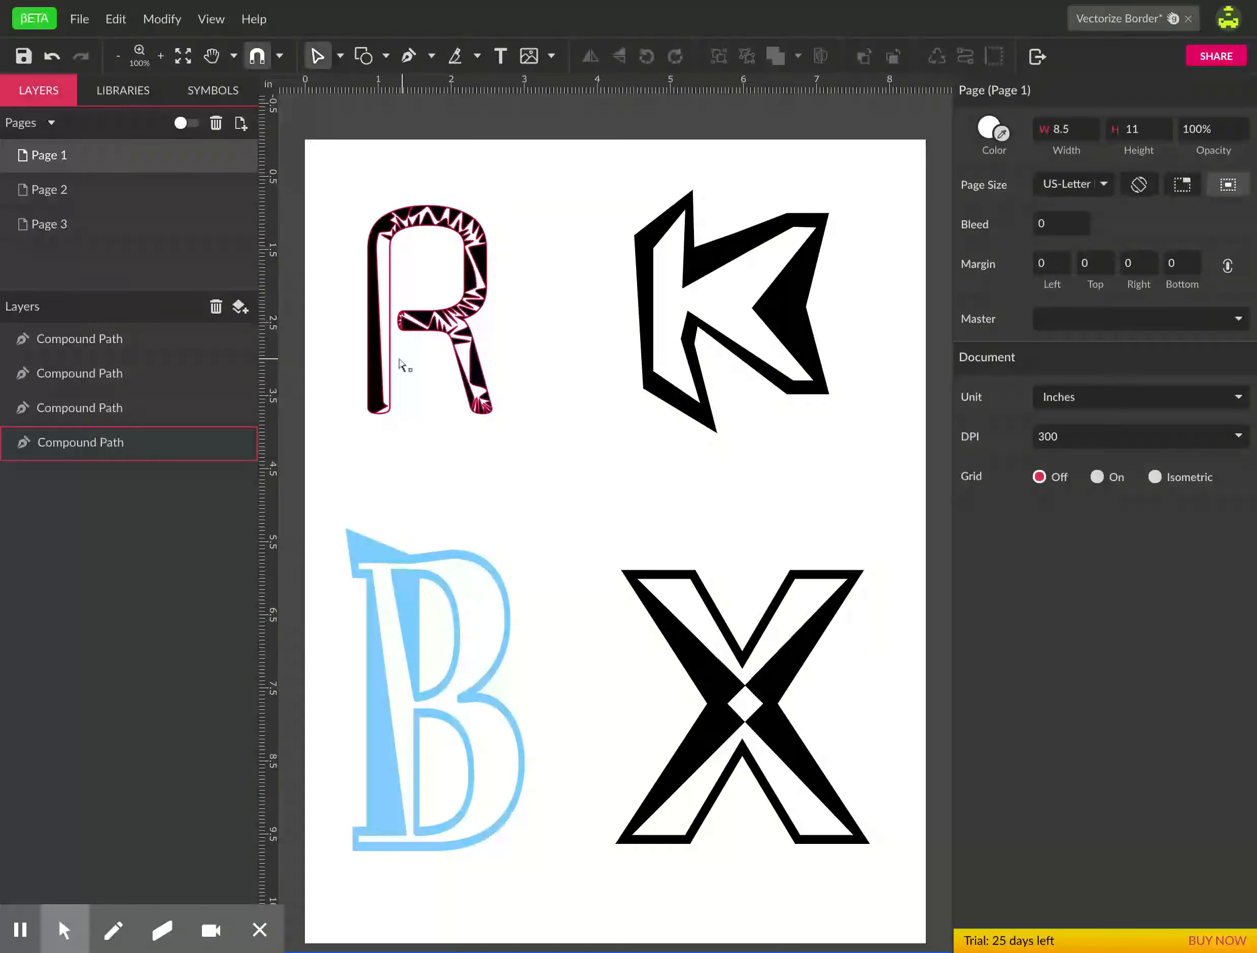
Create a new print design from the US-Letter Portrait preset, 8.5x11 in
double_click(380, 341)
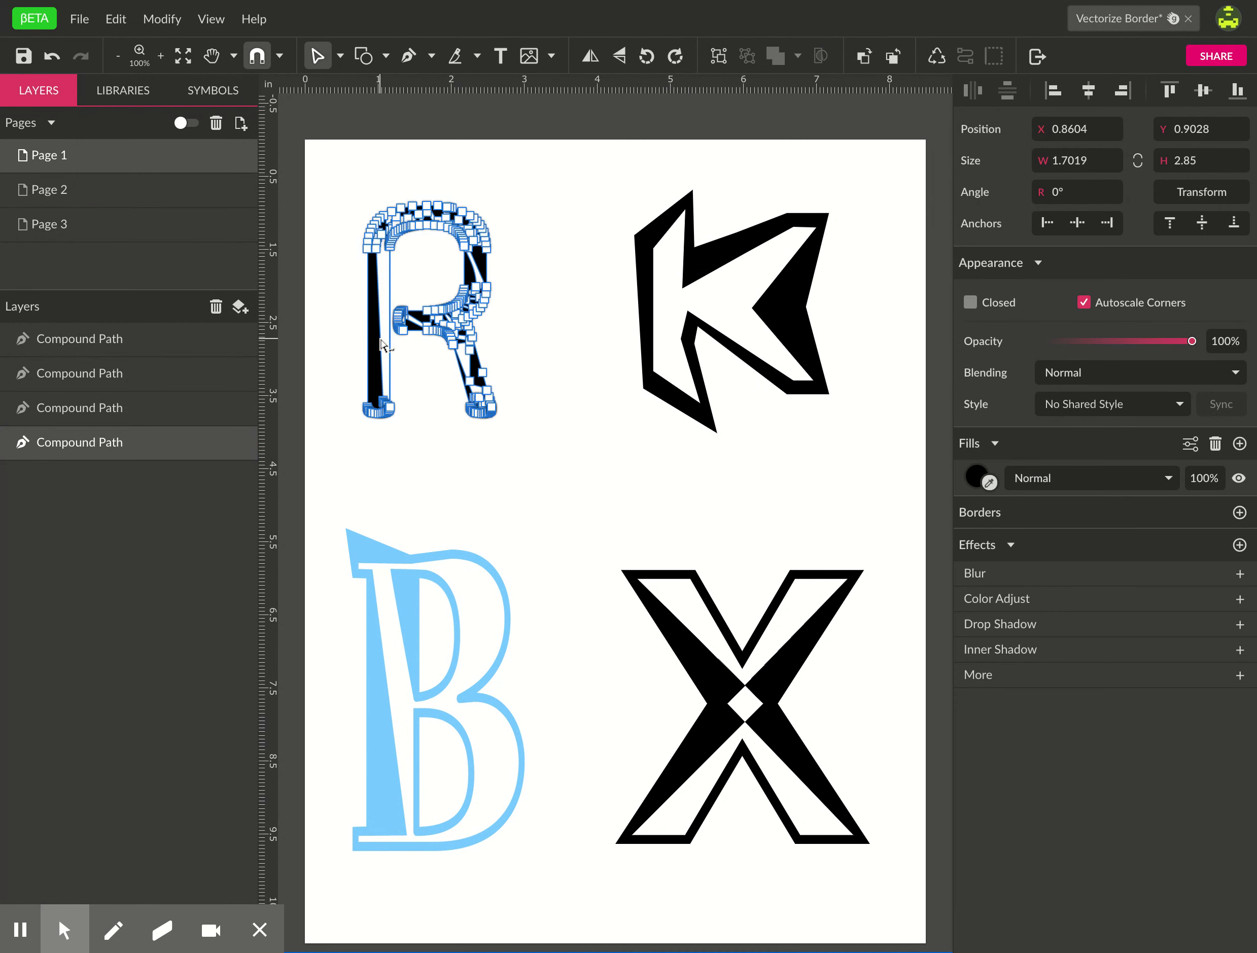
click(49, 224)
click(80, 18)
click(92, 48)
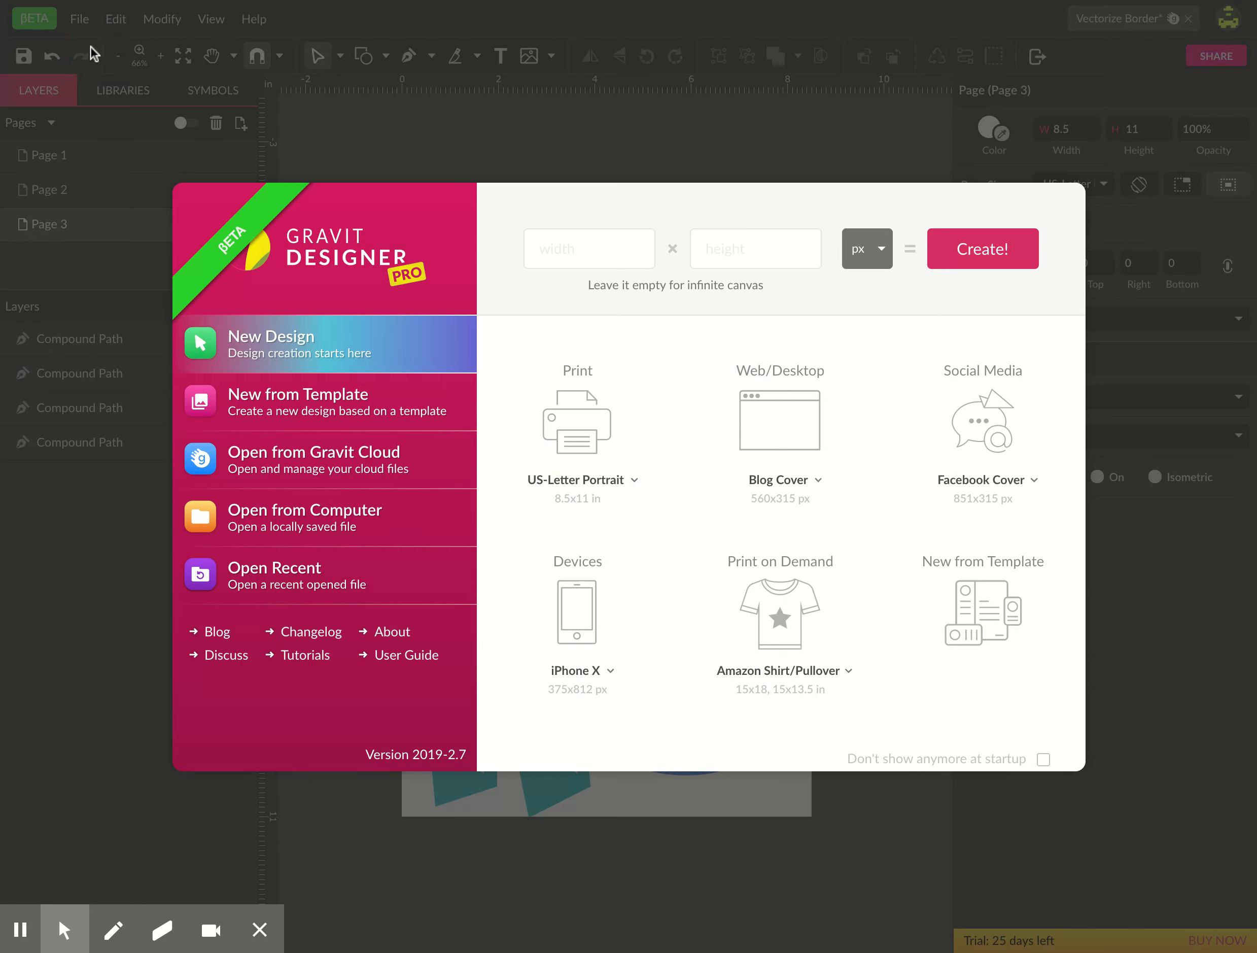
click(578, 437)
Add a text box about 3.08 by 4.03 in in the page's upper left area containing the letter G
key(t)
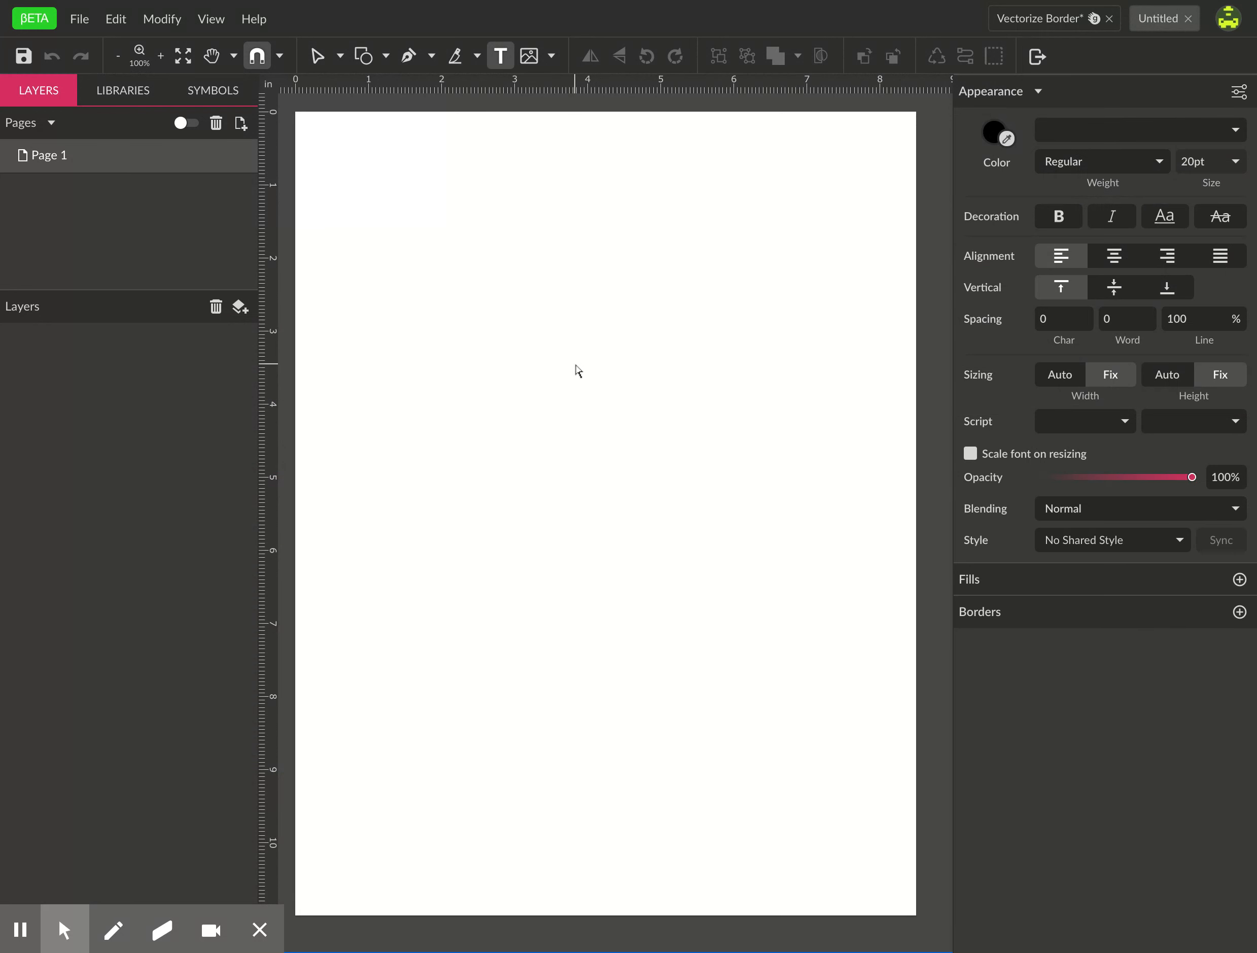
drag(357, 194, 584, 488)
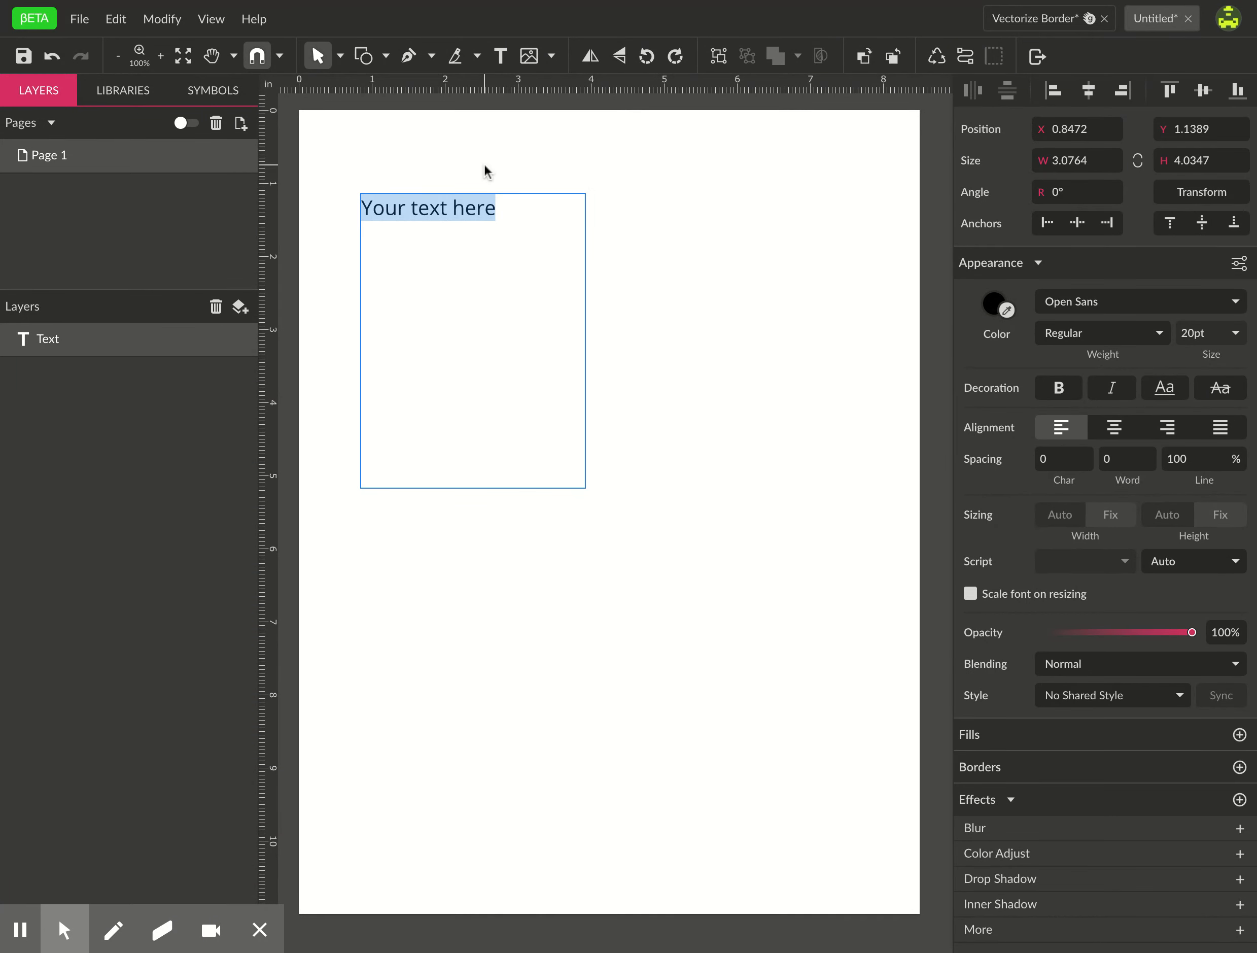
text(G)
Change the font of the letter G to Palanquin Dark
click(1210, 303)
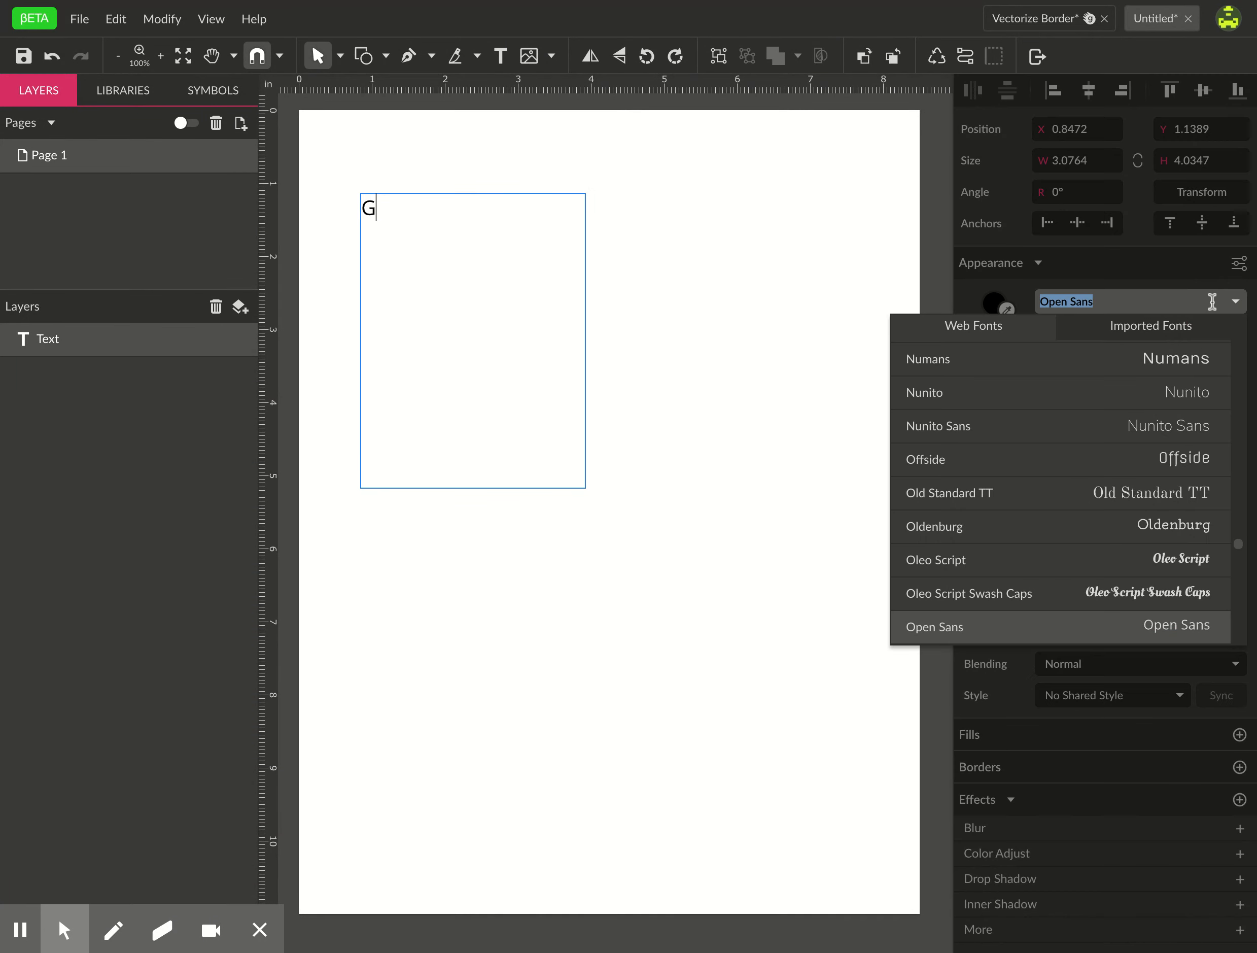
scroll(1192, 562, down, 10)
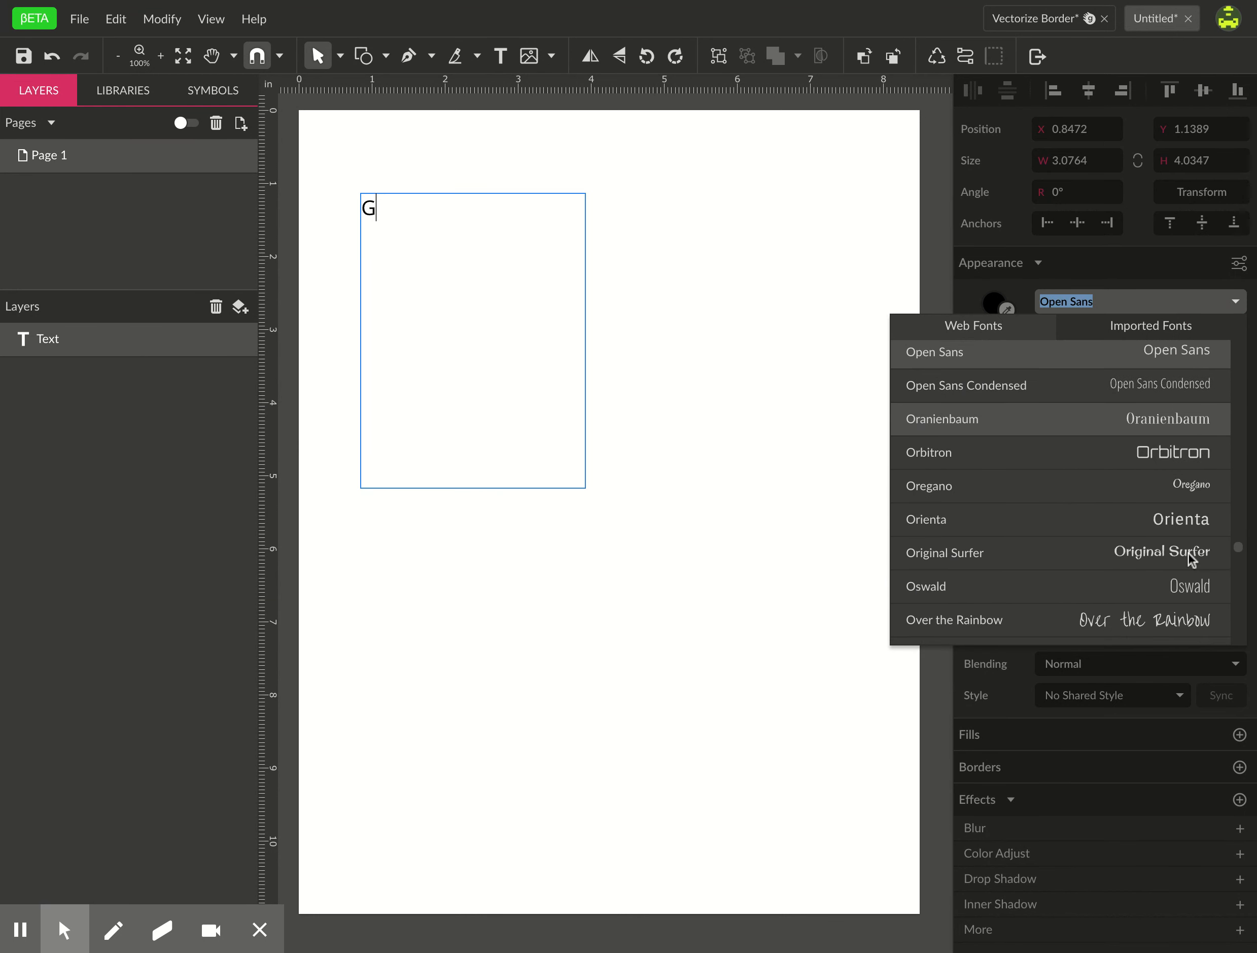
scroll(1191, 558, down, 5)
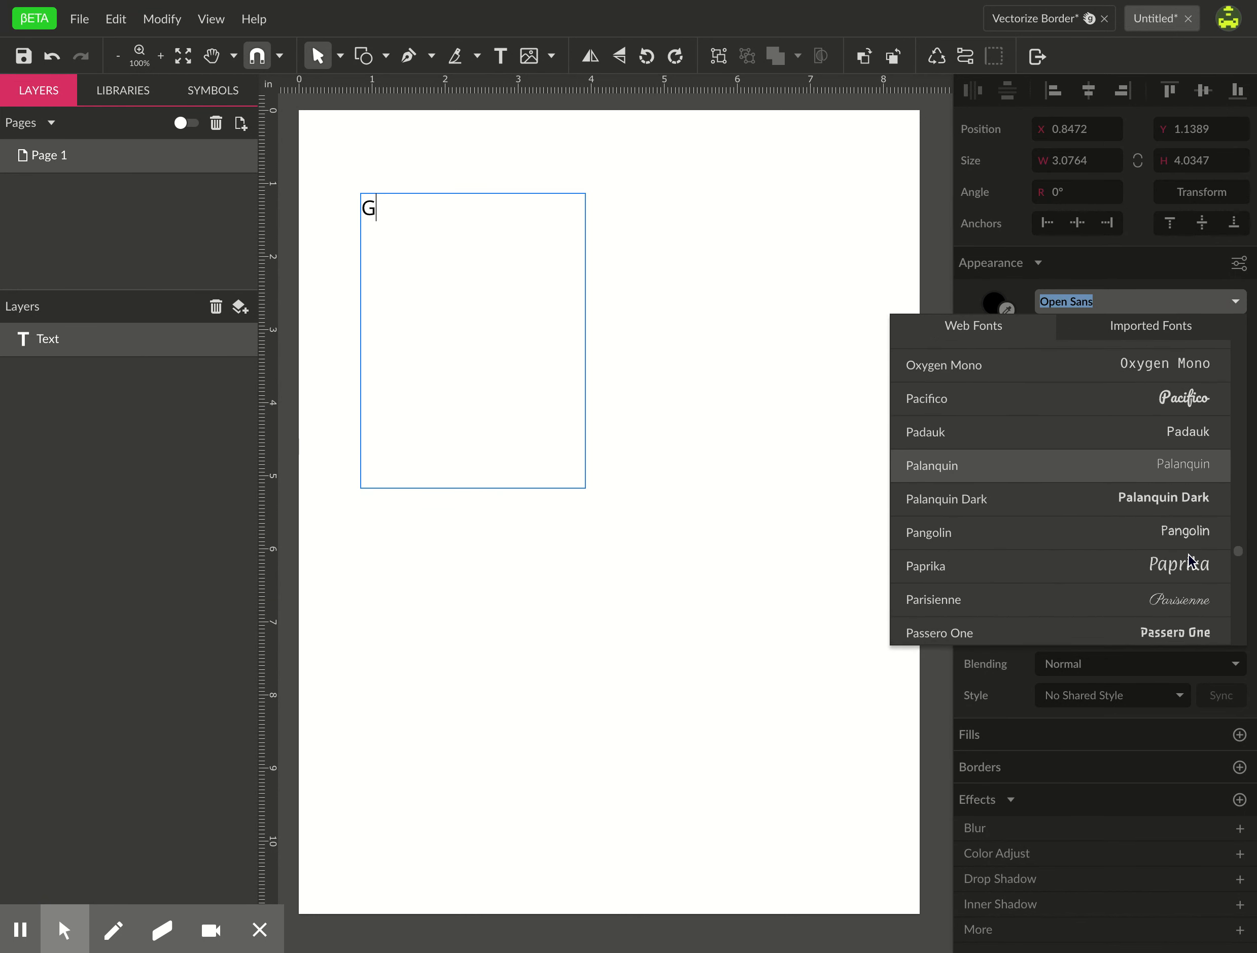
click(1190, 498)
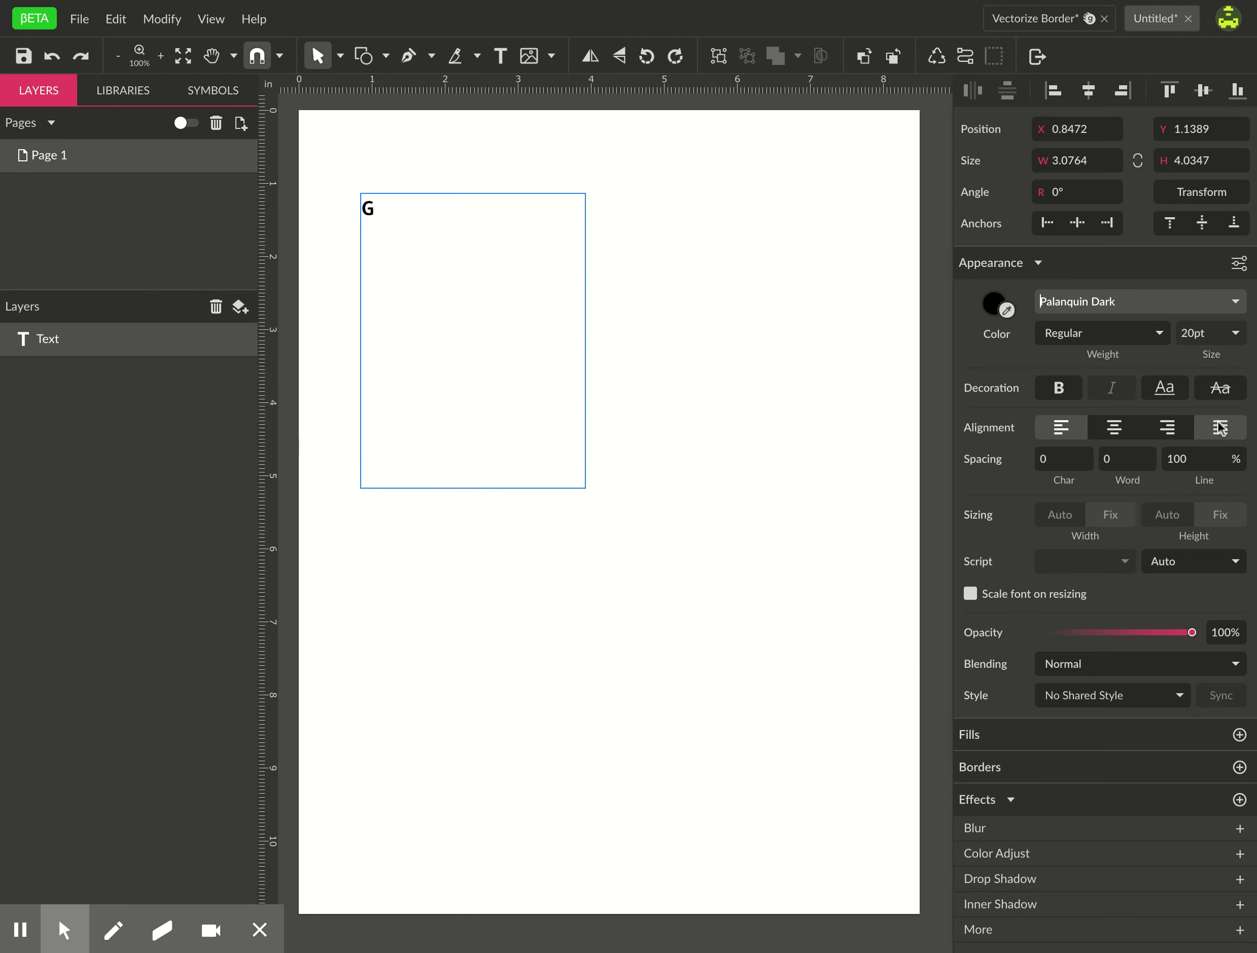
Set the G's font size to 100 pt and centre it horizontally in its text box
click(1209, 334)
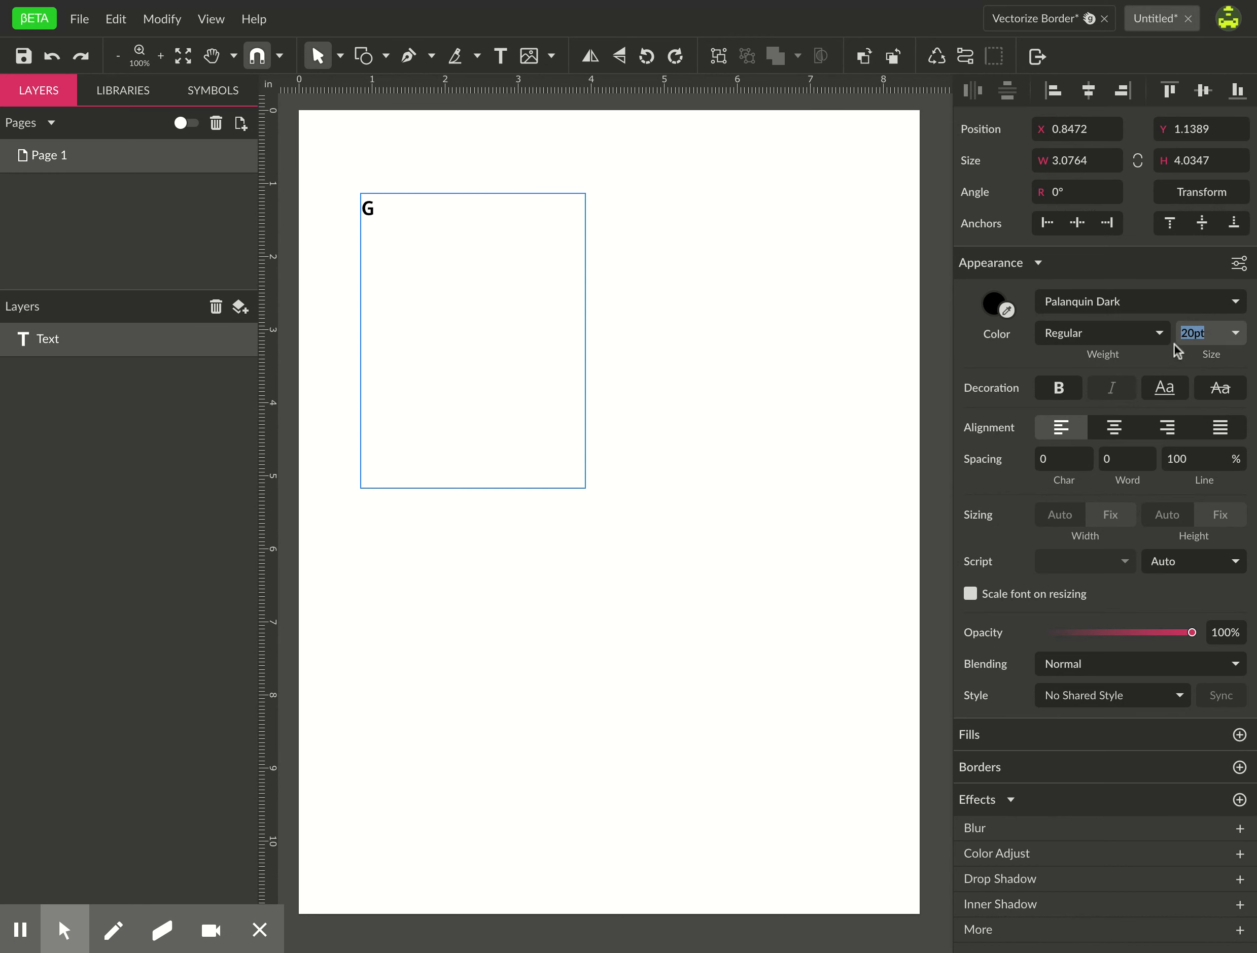
text(100)
key(Return)
key(Return)
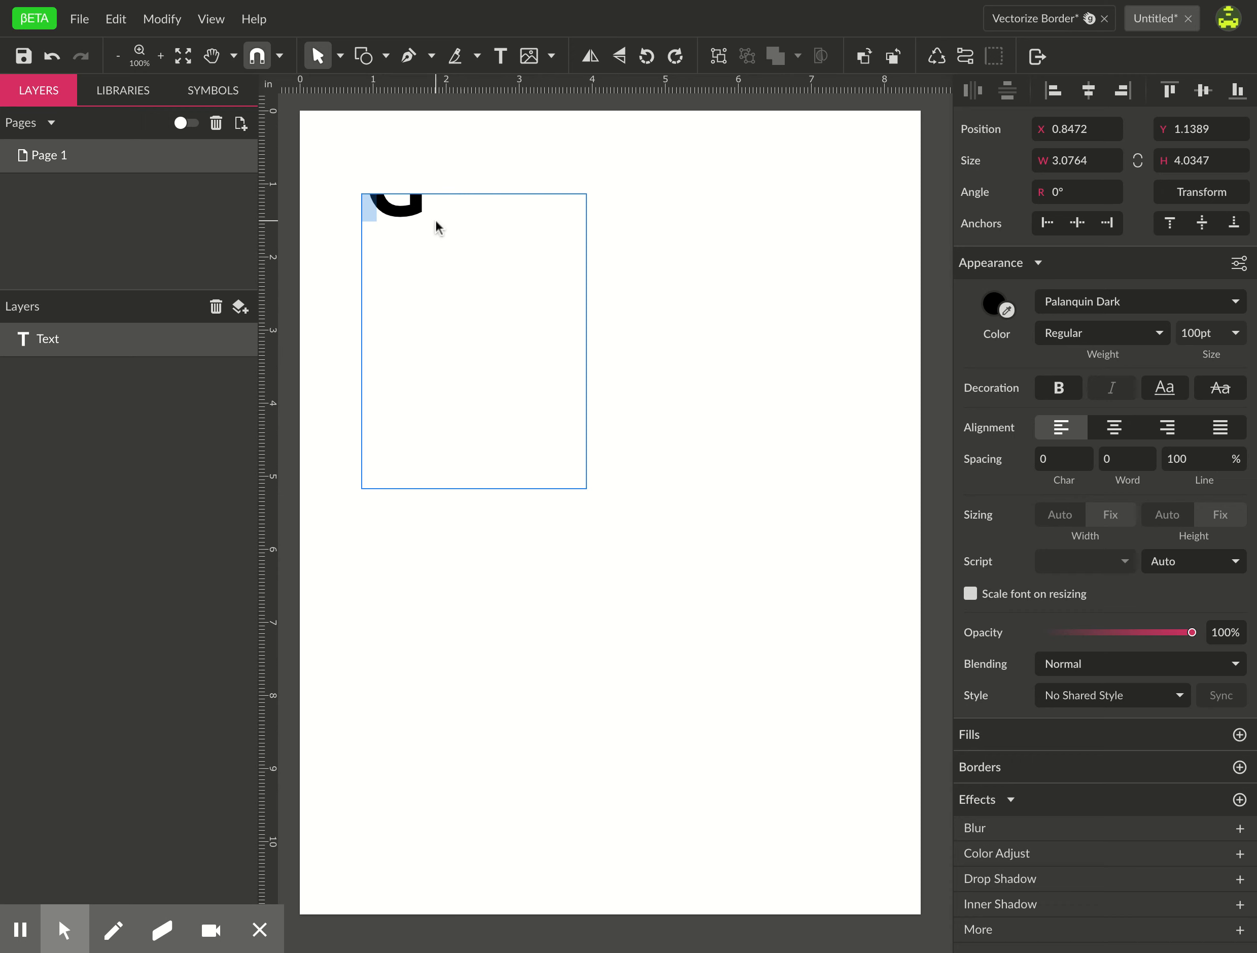
click(467, 237)
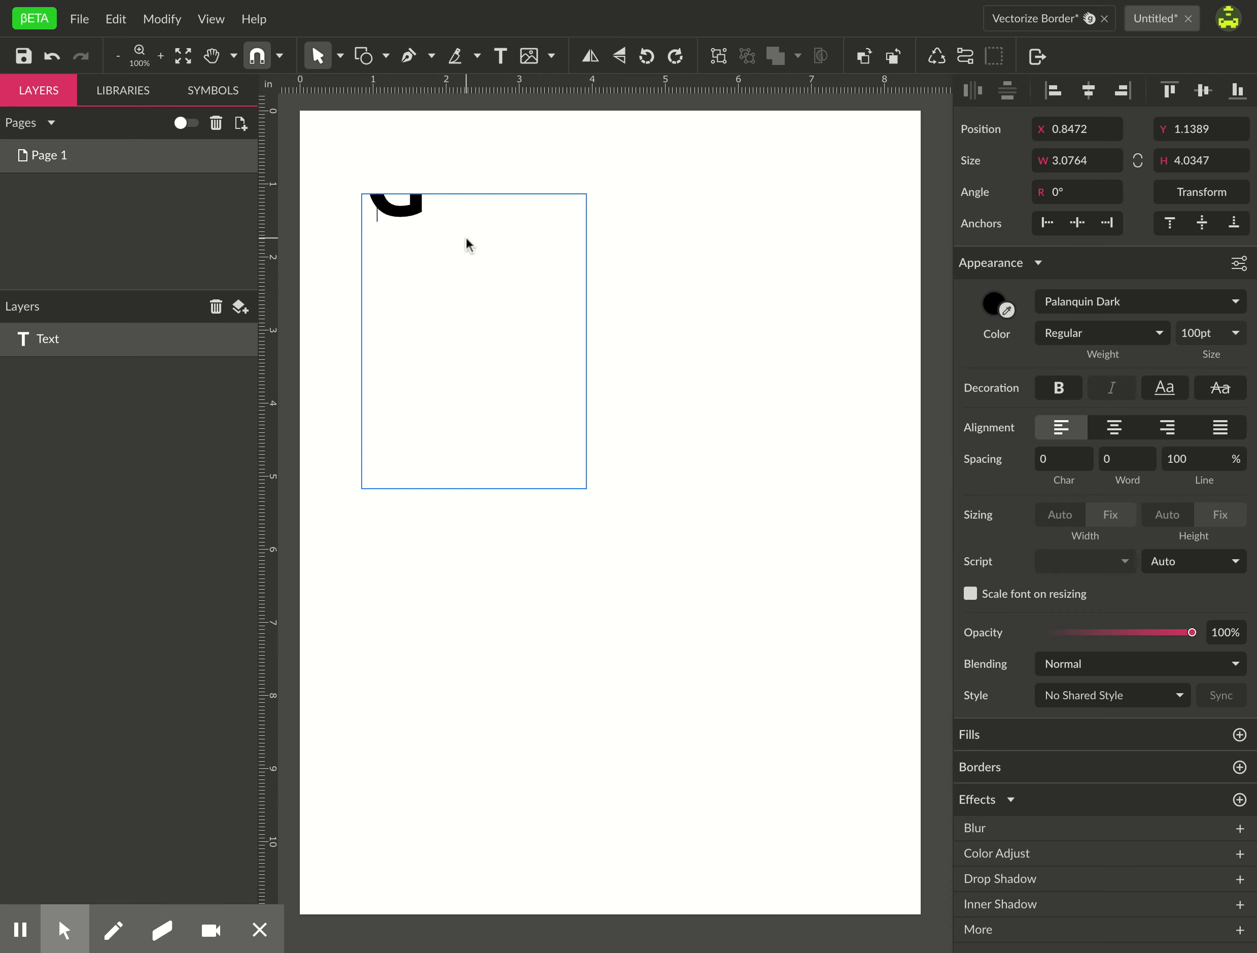
click(1115, 428)
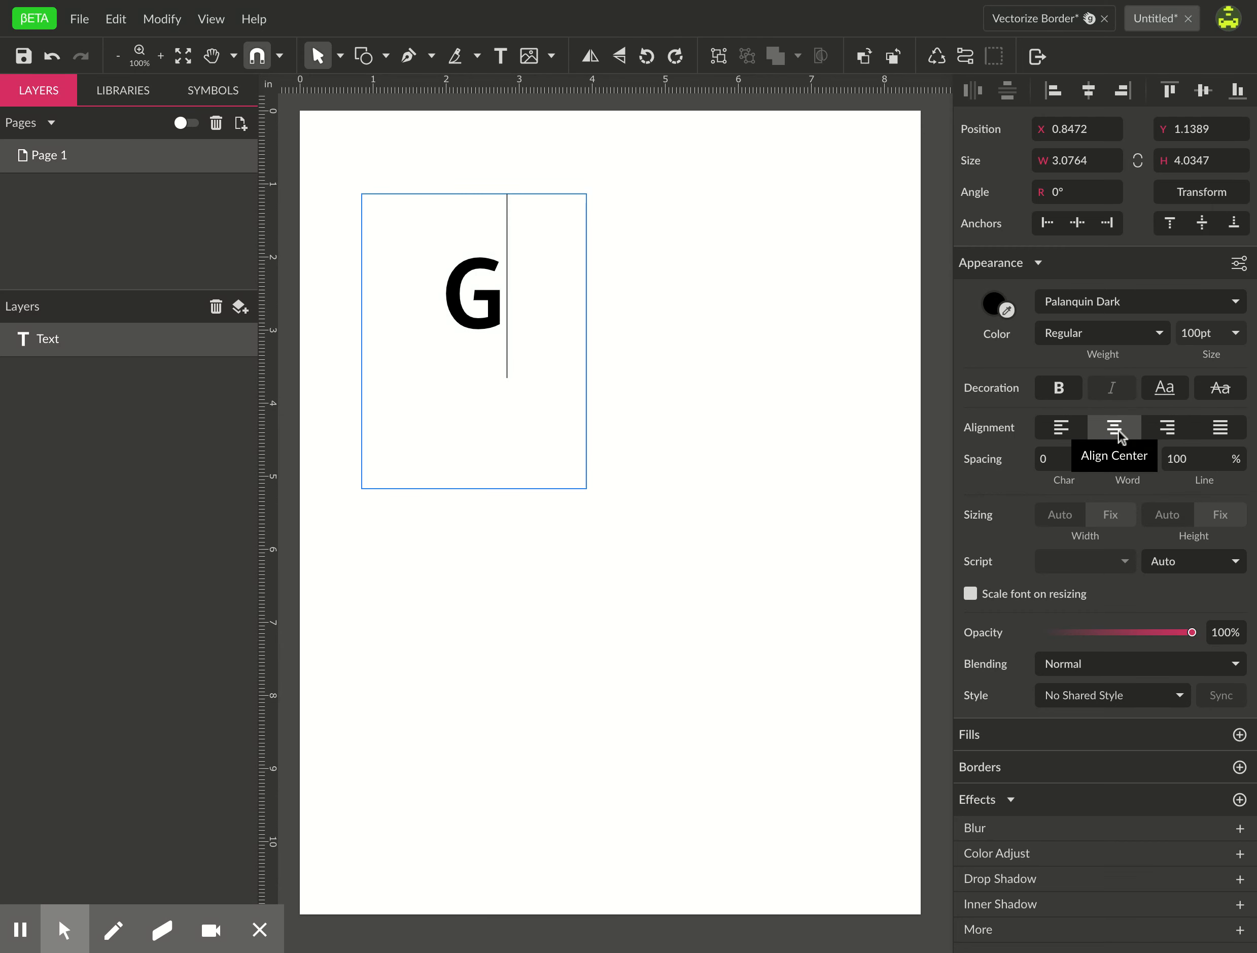
double_click(488, 356)
key(Escape)
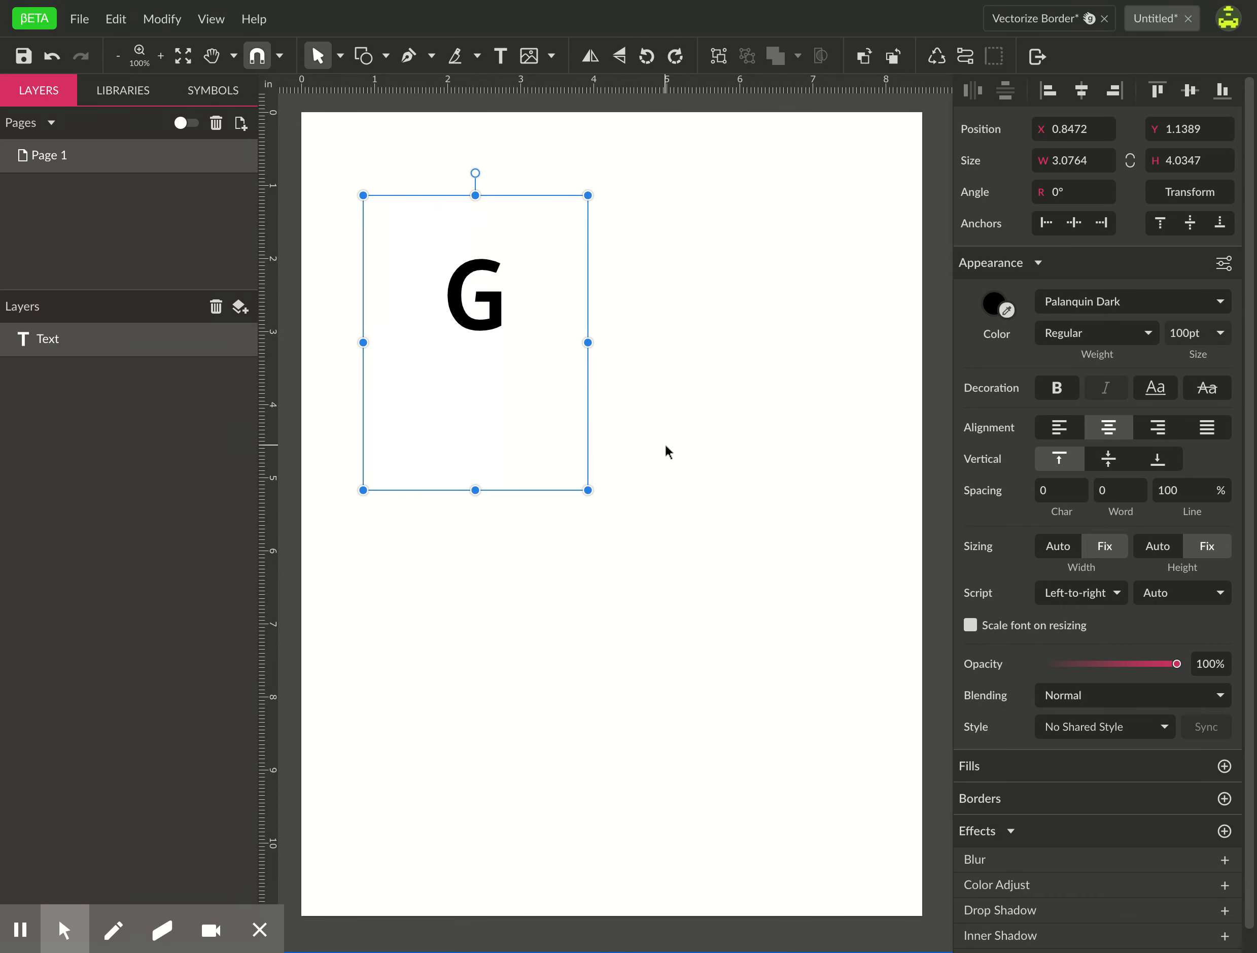
Add a text box about 1.85 by 4.36 in in the page's upper right area containing the letter R
key(t)
drag(704, 235, 842, 551)
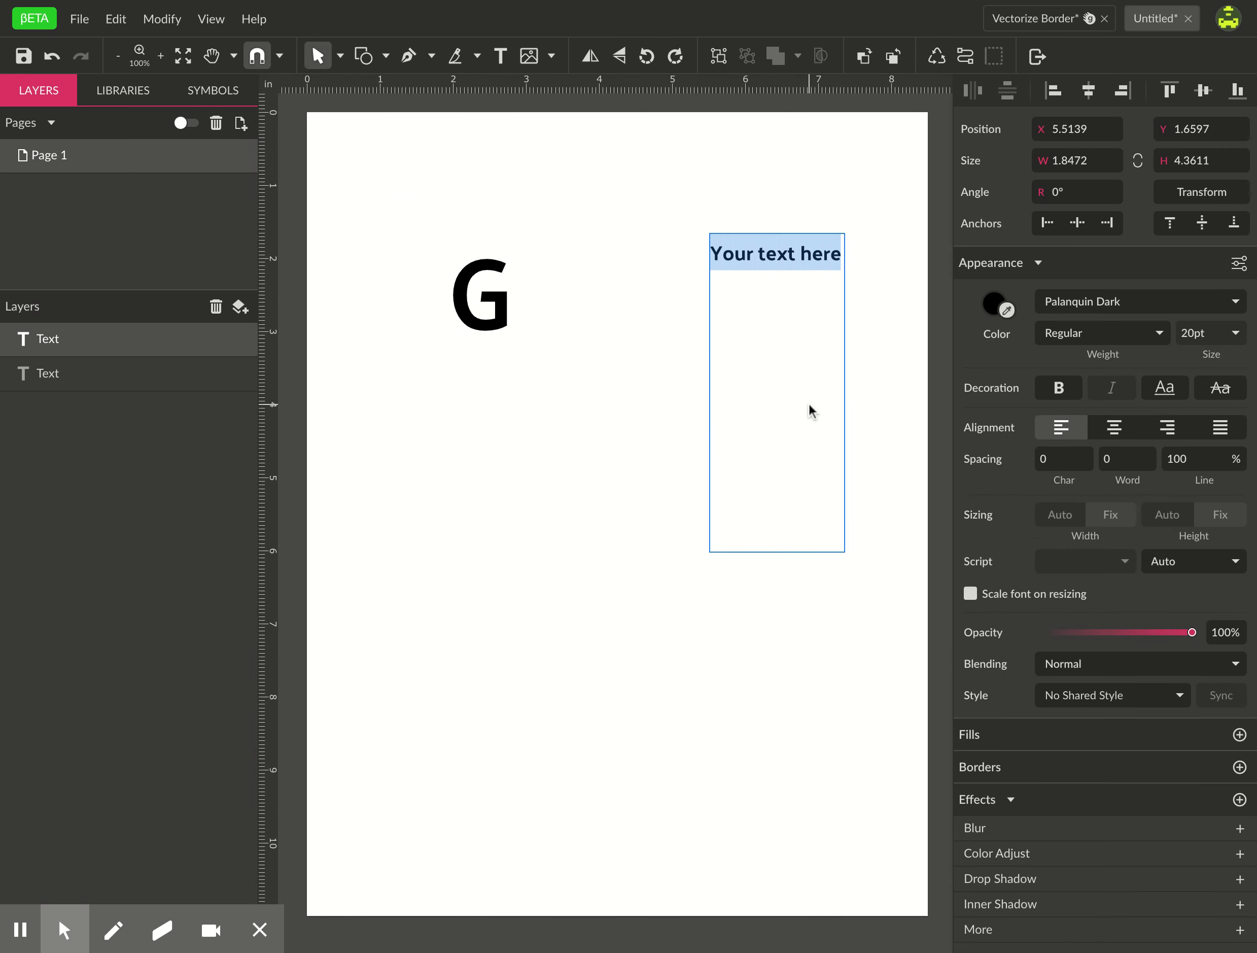
text(R)
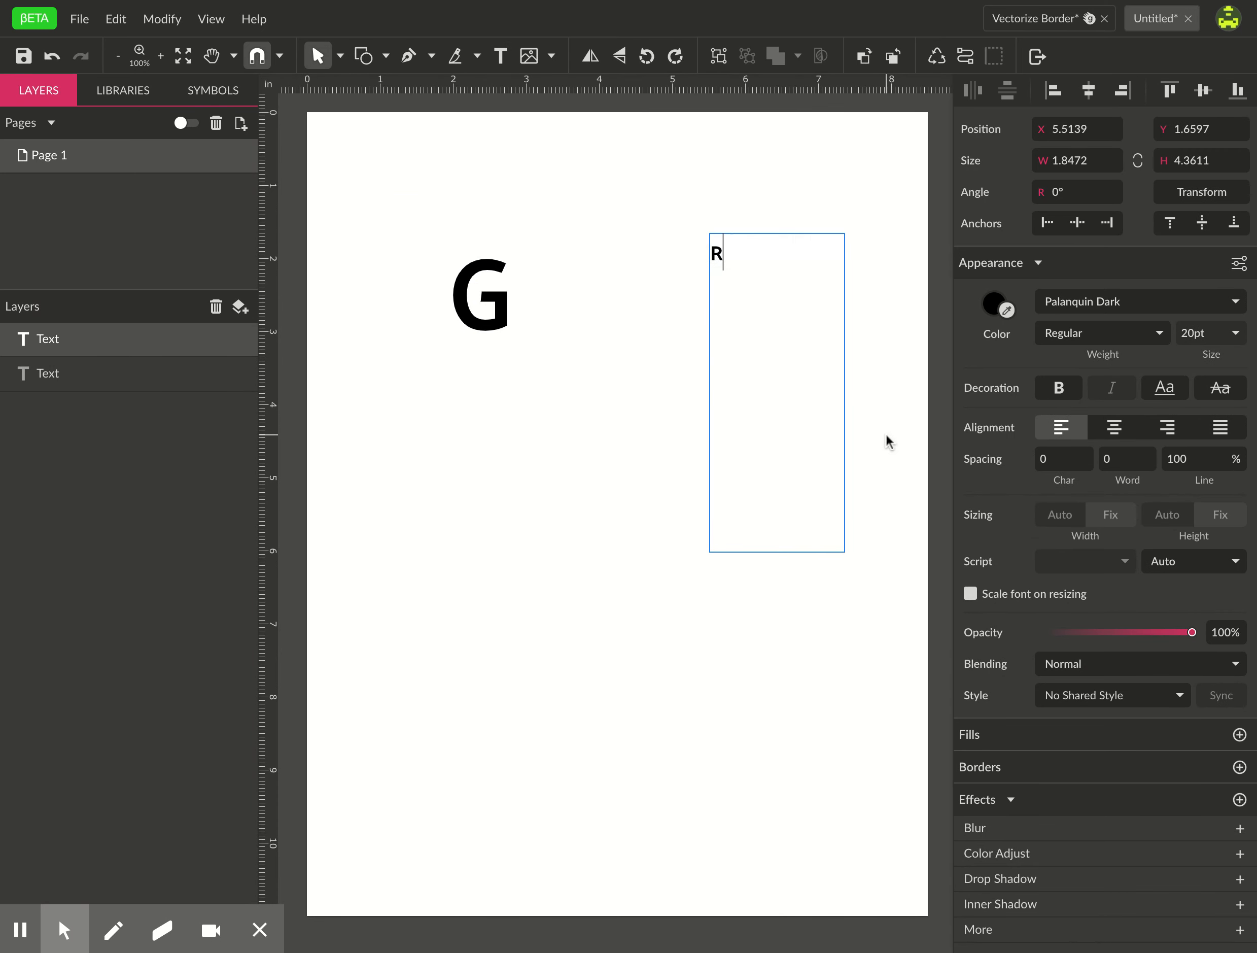
Change the font of the letter R to Sigmar One
click(1236, 303)
scroll(1200, 544, down, 10)
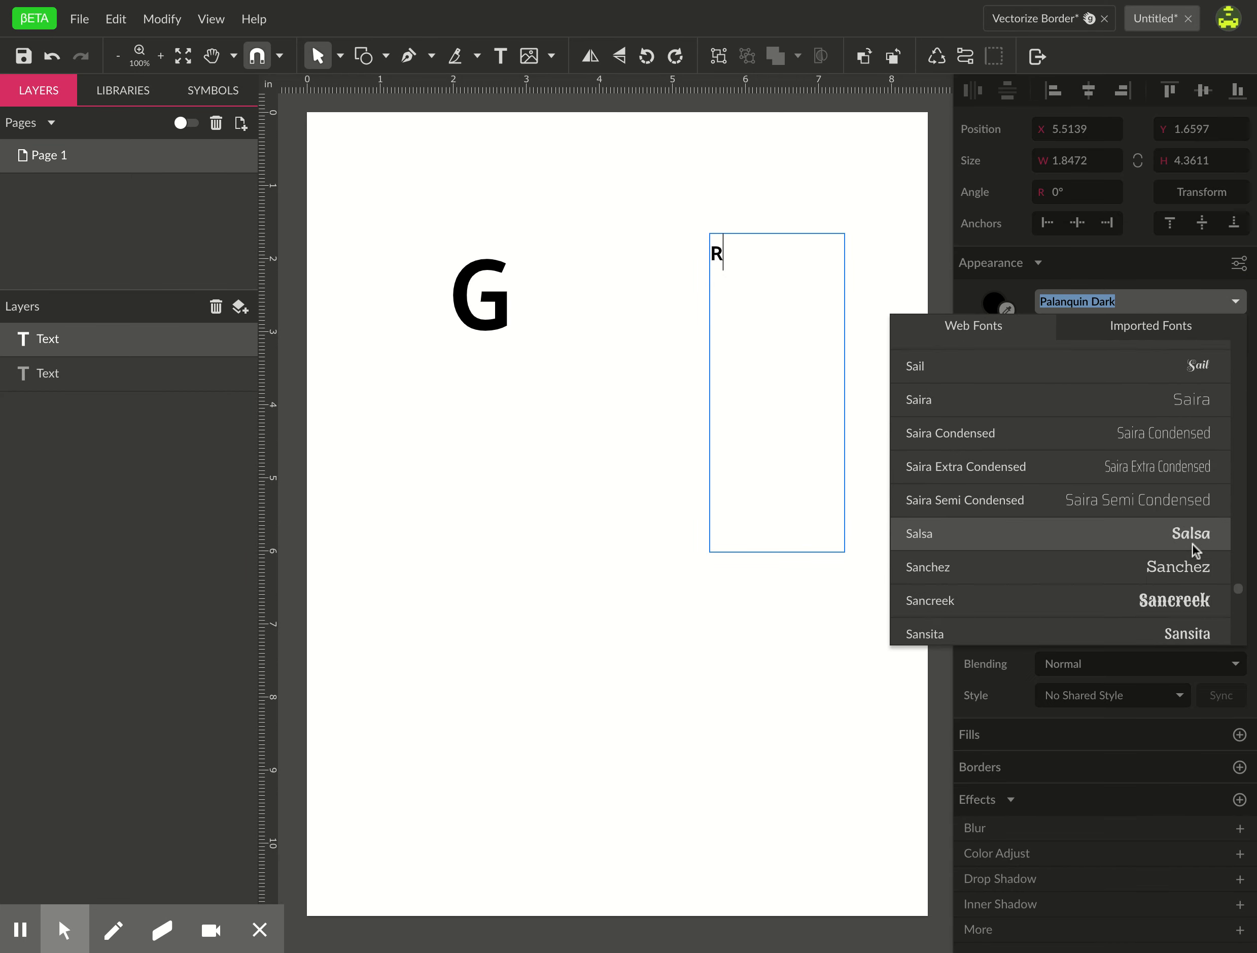
scroll(1194, 549, down, 6)
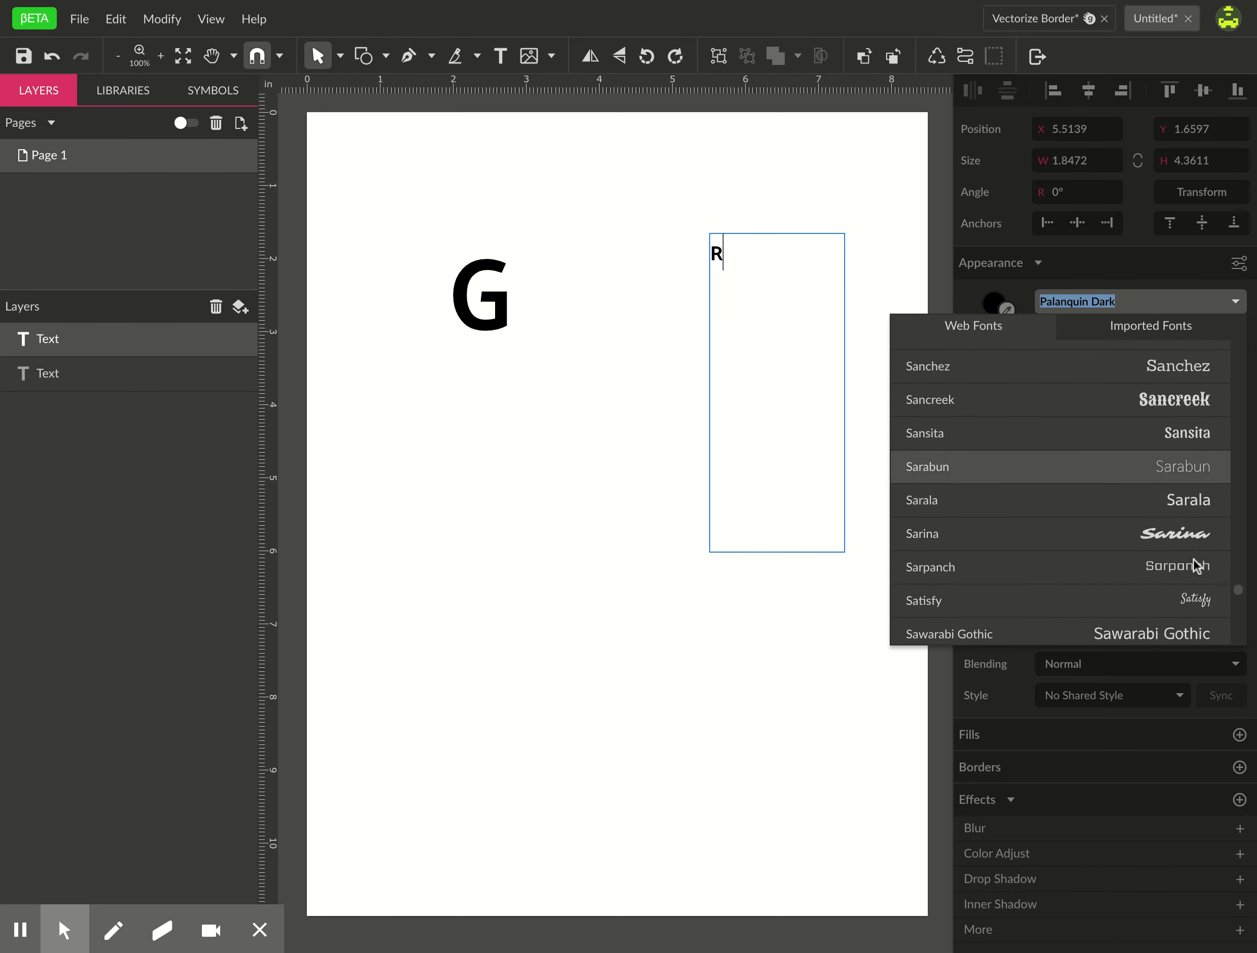
scroll(1194, 557, down, 7)
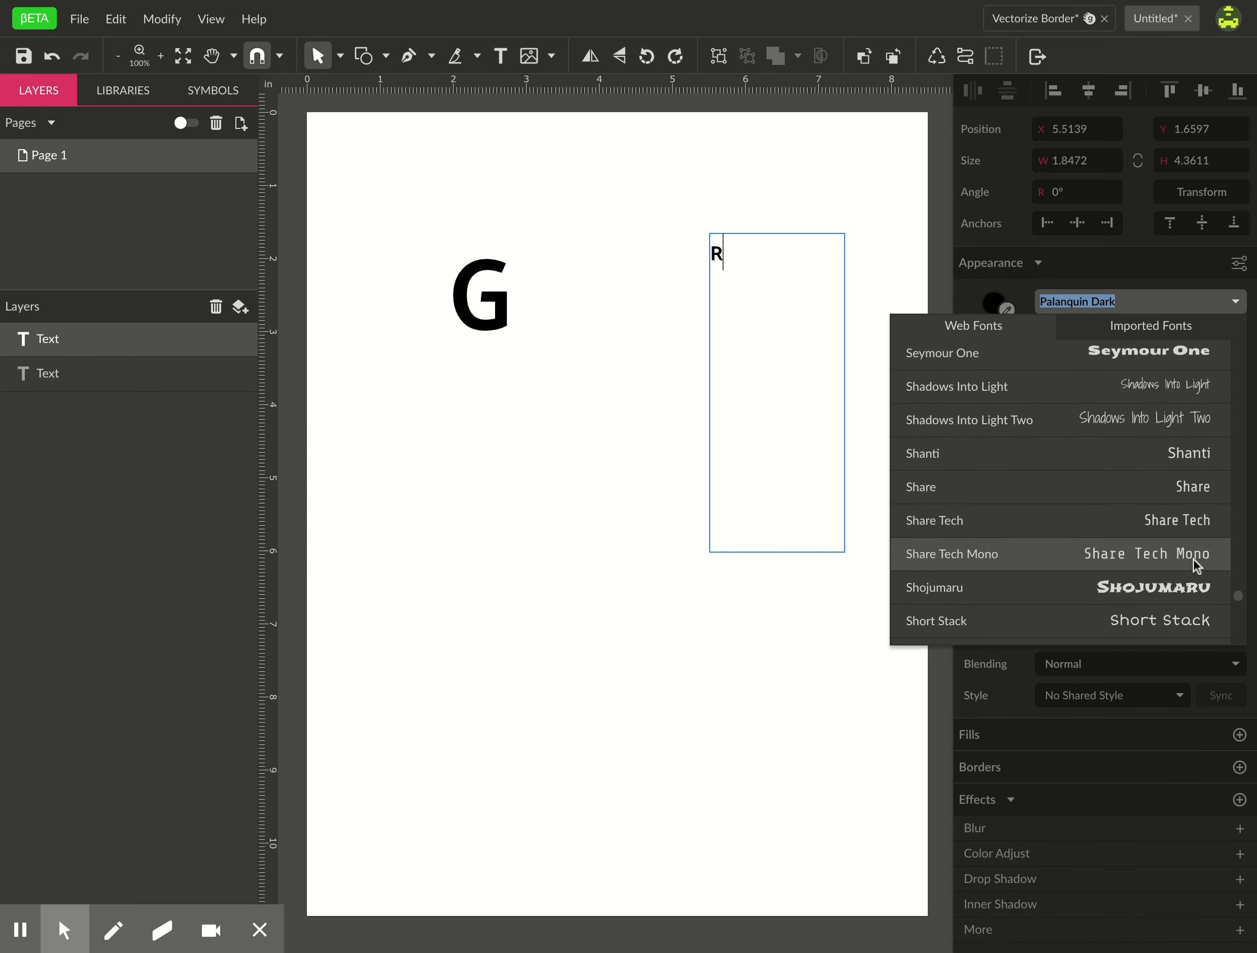
scroll(1193, 557, down, 3)
click(1155, 488)
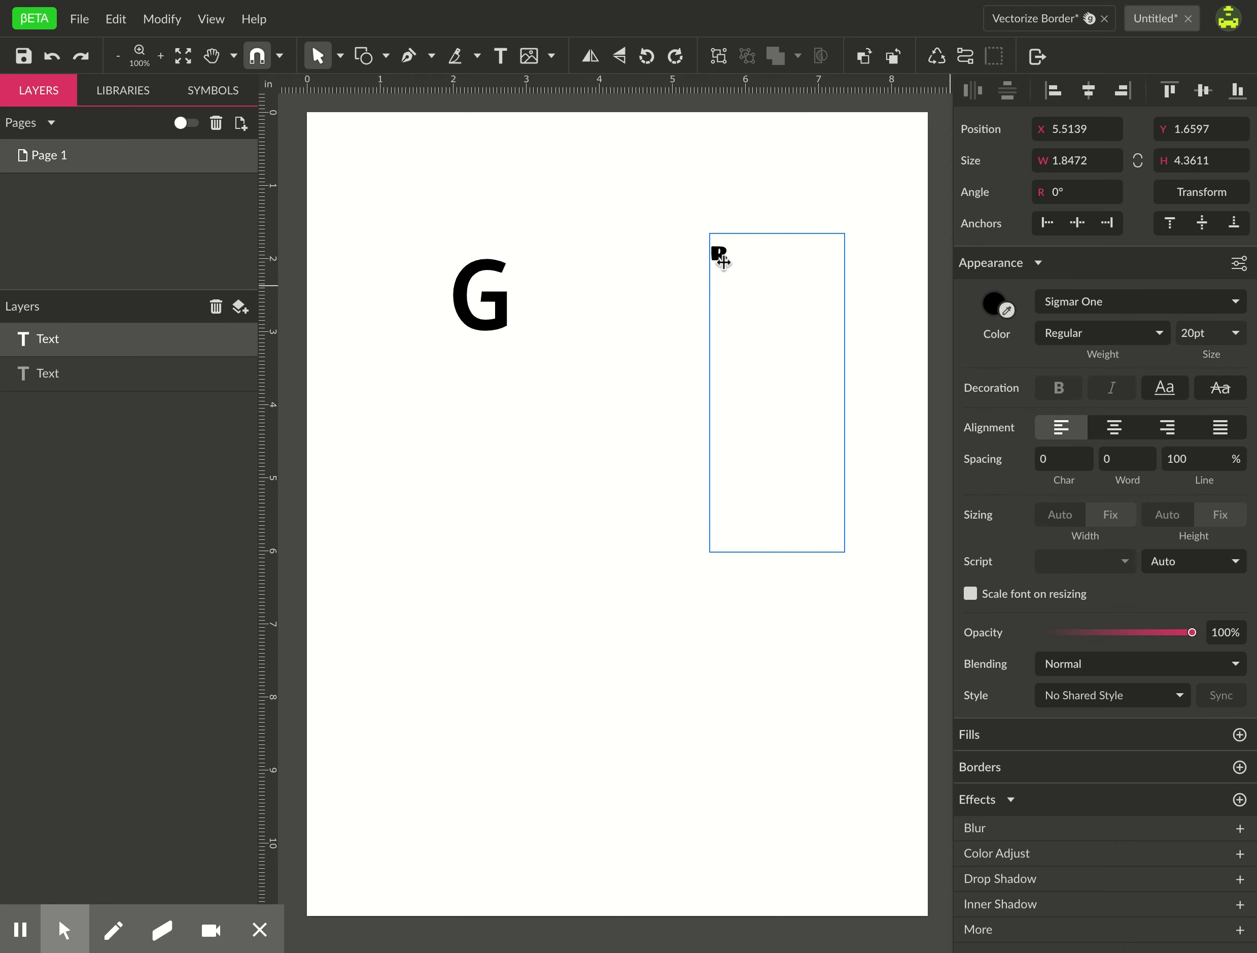
Set the R's font size to 100 pt and centre it horizontally in its text box
click(1213, 332)
text(100)
key(Return)
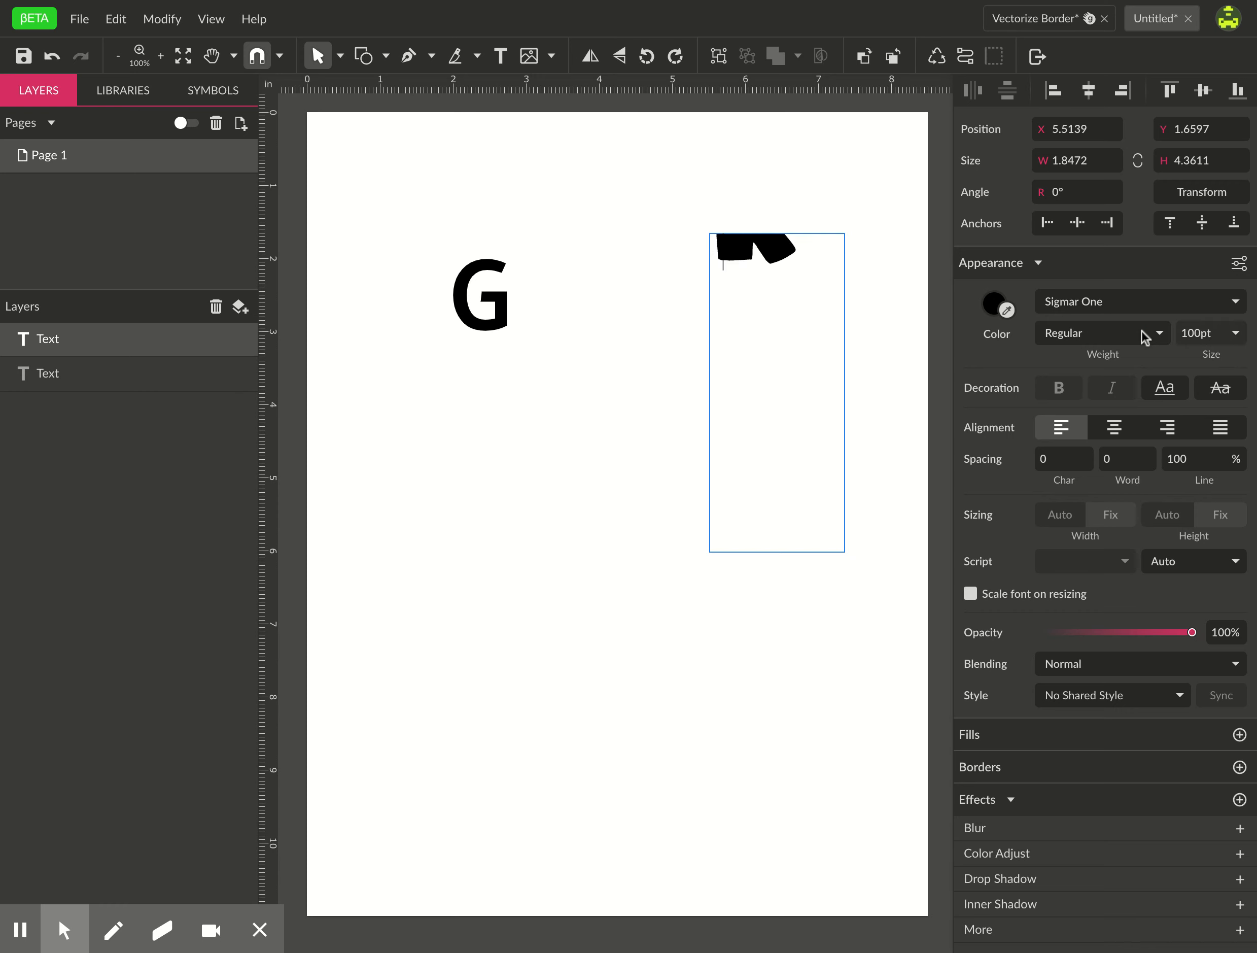
click(1124, 434)
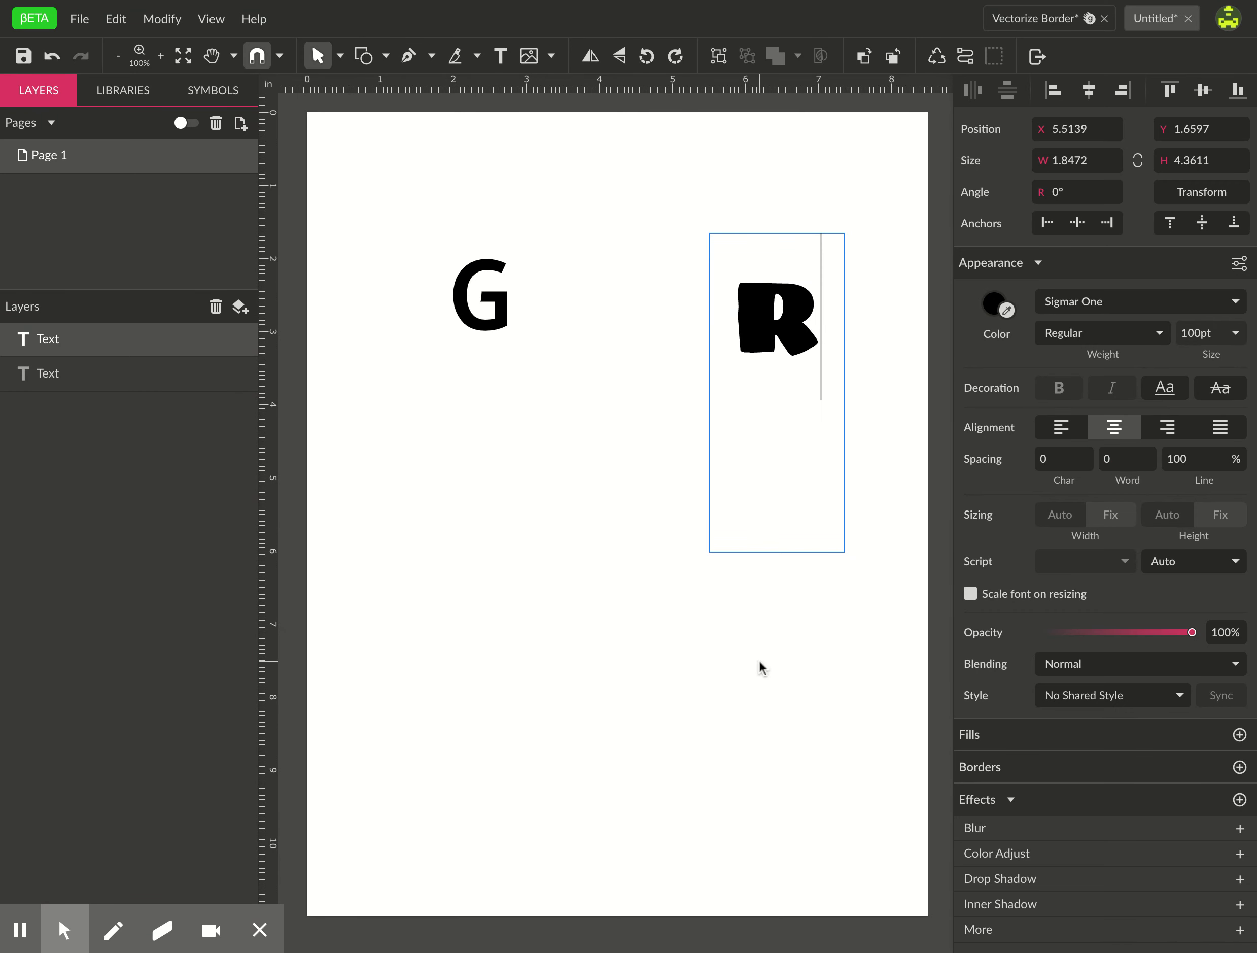
click(648, 648)
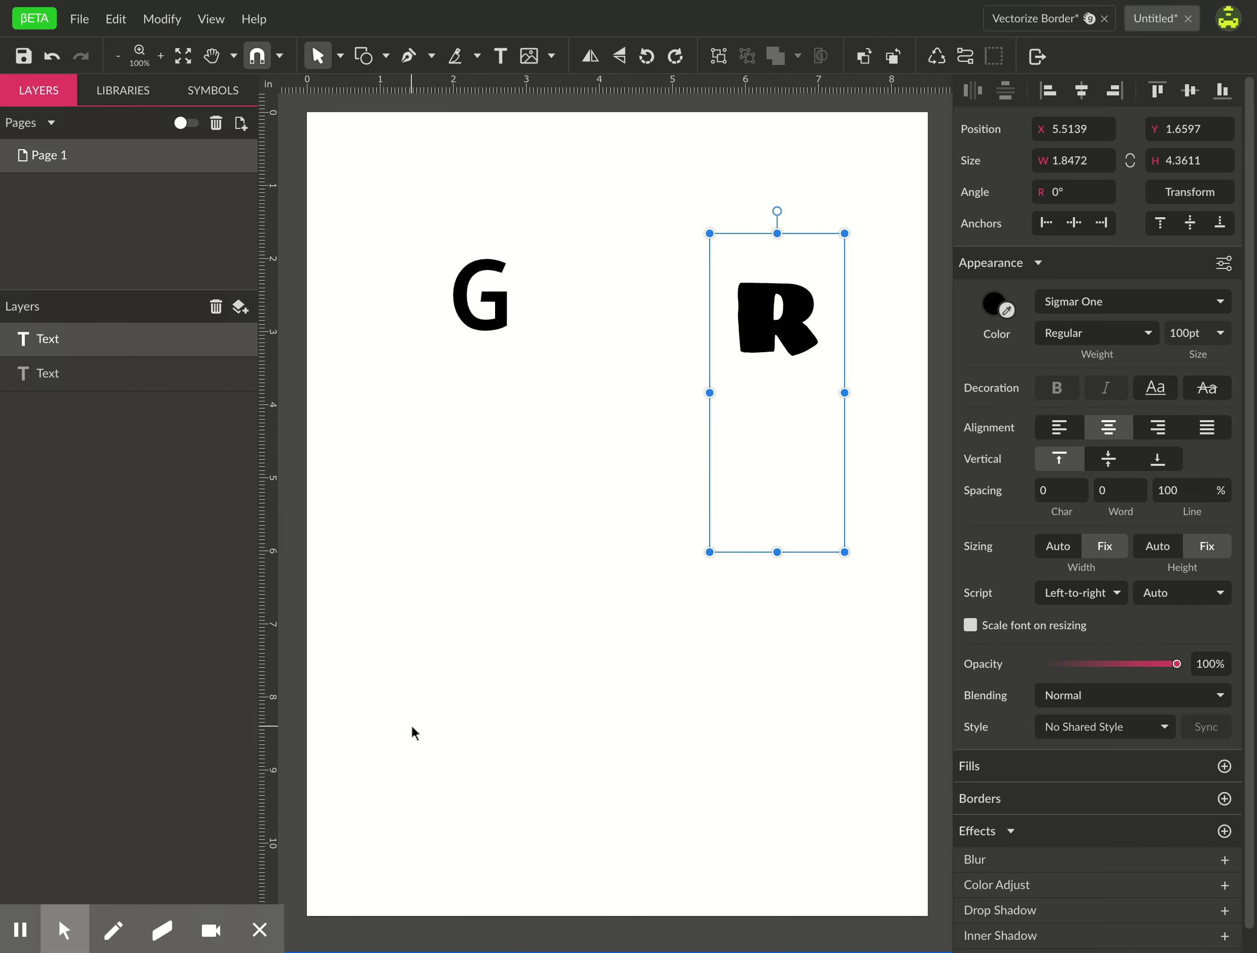
Add a text box about 2.28 by 3.06 in in the page's lower left area containing the letter J
key(t)
drag(381, 590, 548, 814)
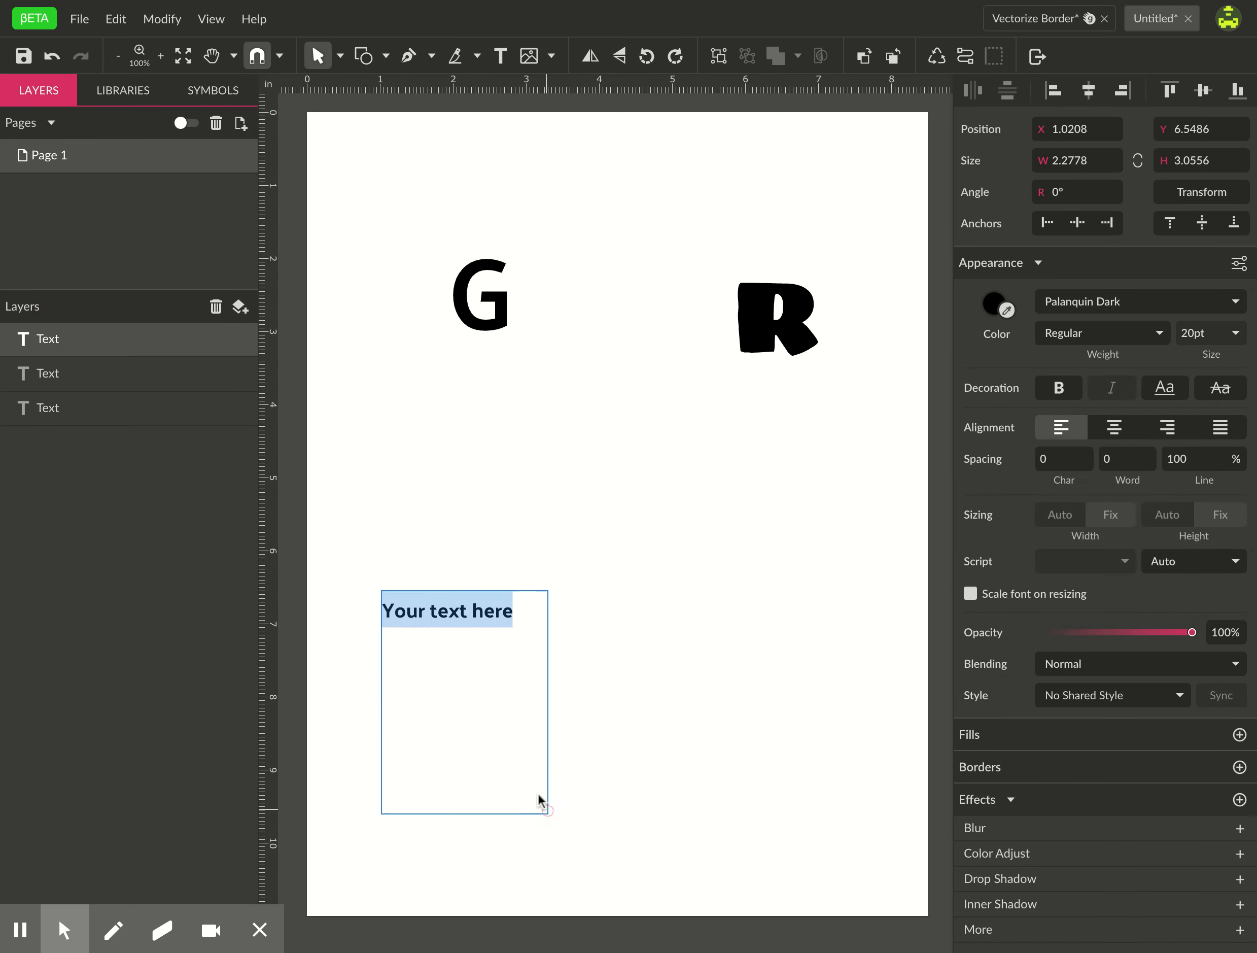
text(J)
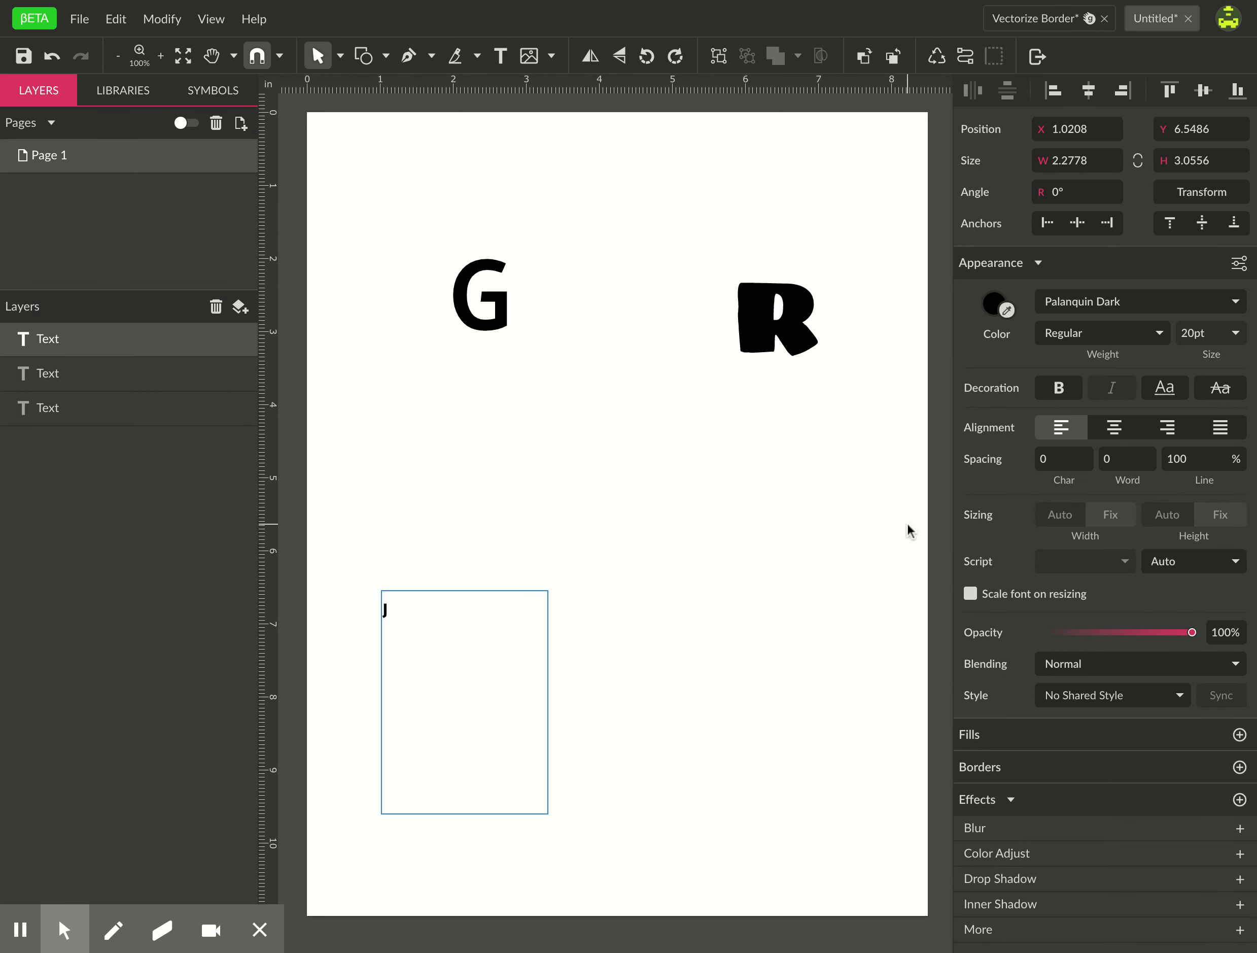
Change the font of the letter J to Prosto One
click(1137, 301)
scroll(1158, 509, down, 20)
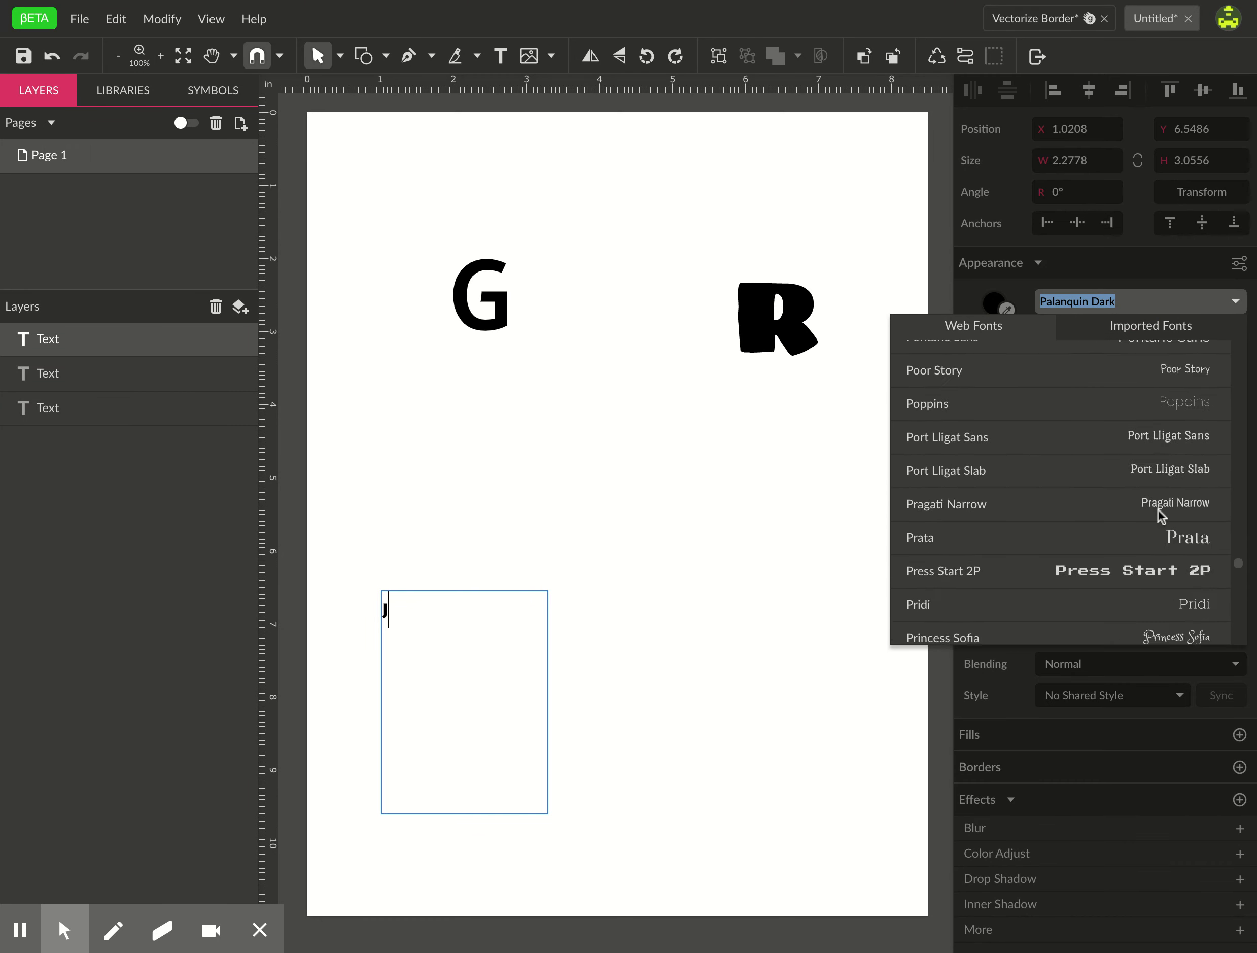
scroll(1159, 516, down, 5)
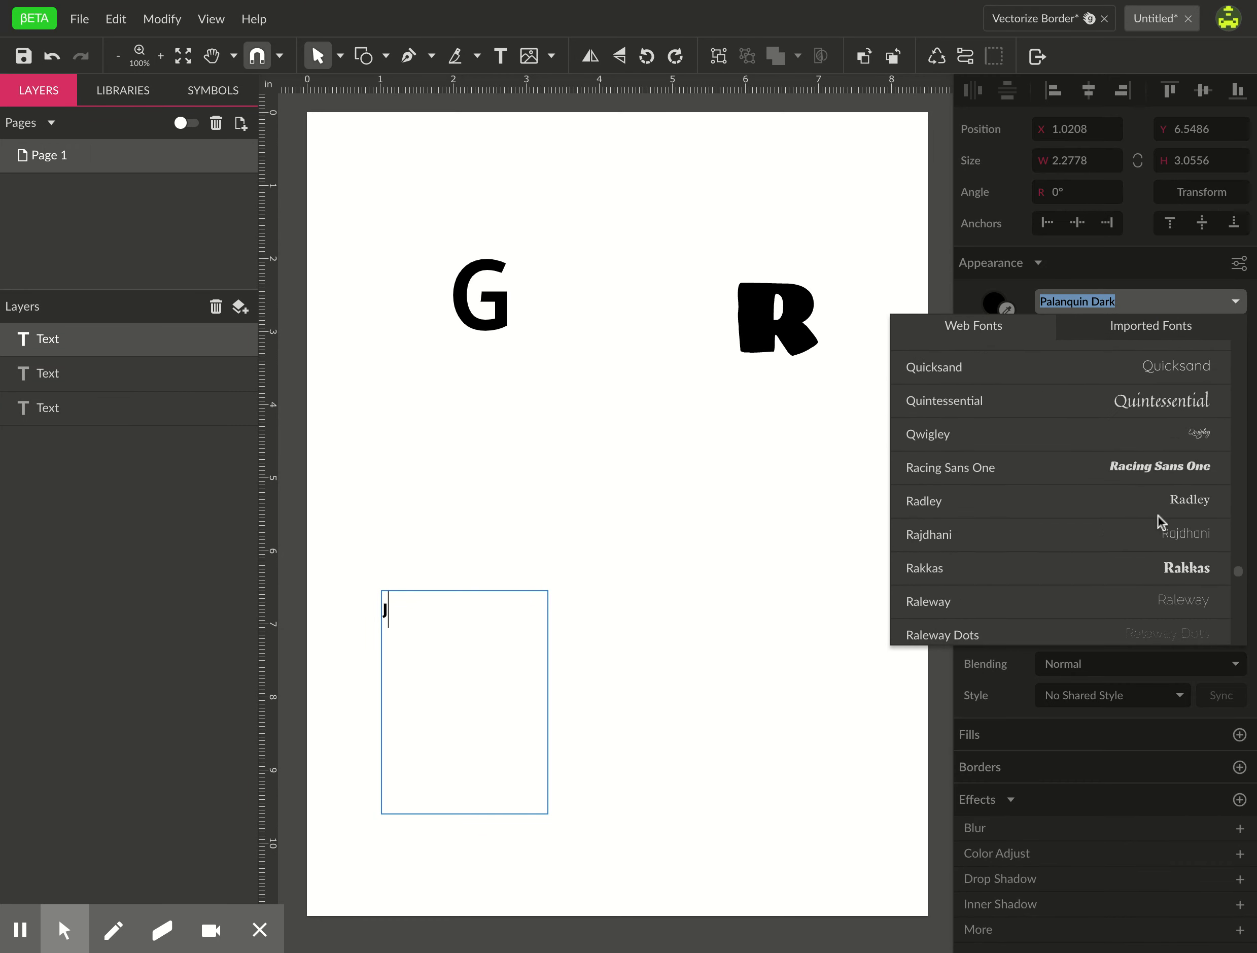
scroll(1156, 481, up, 4)
scroll(1158, 485, up, 4)
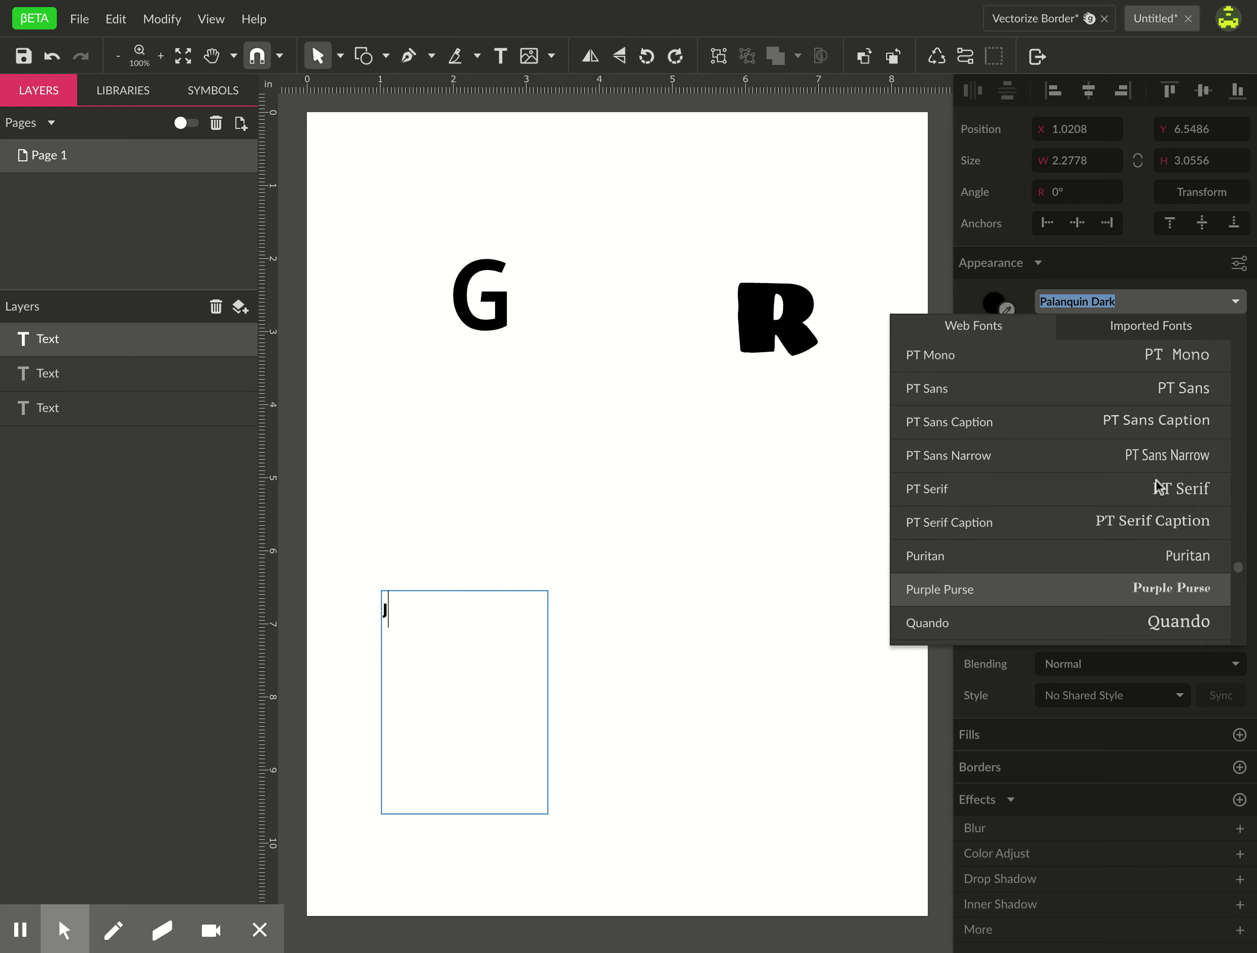
scroll(1158, 485, up, 2)
click(1159, 460)
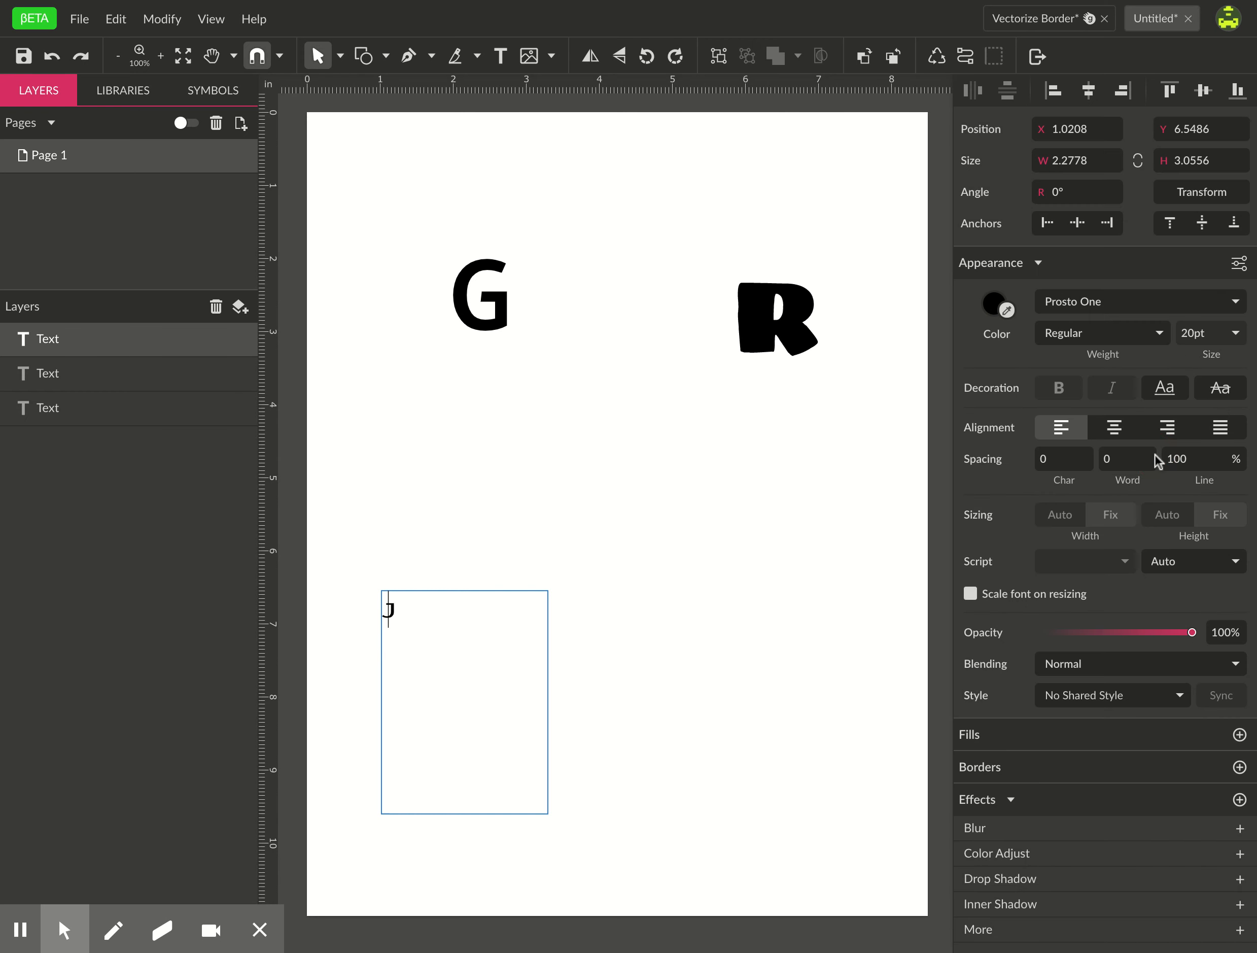
Set the J's font size to 100 pt and centre it horizontally in its text box
double_click(1212, 341)
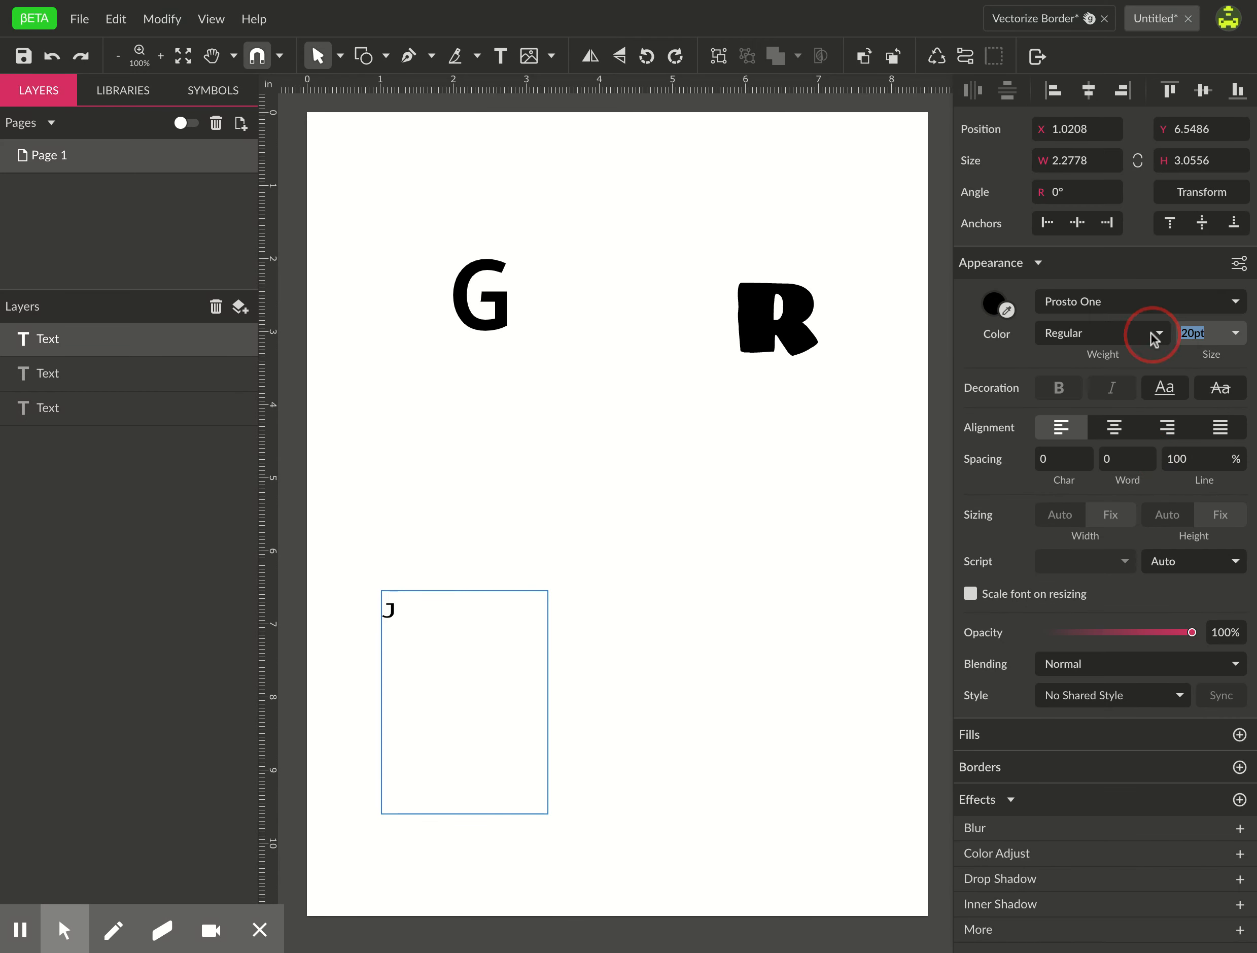
text(100)
key(Return)
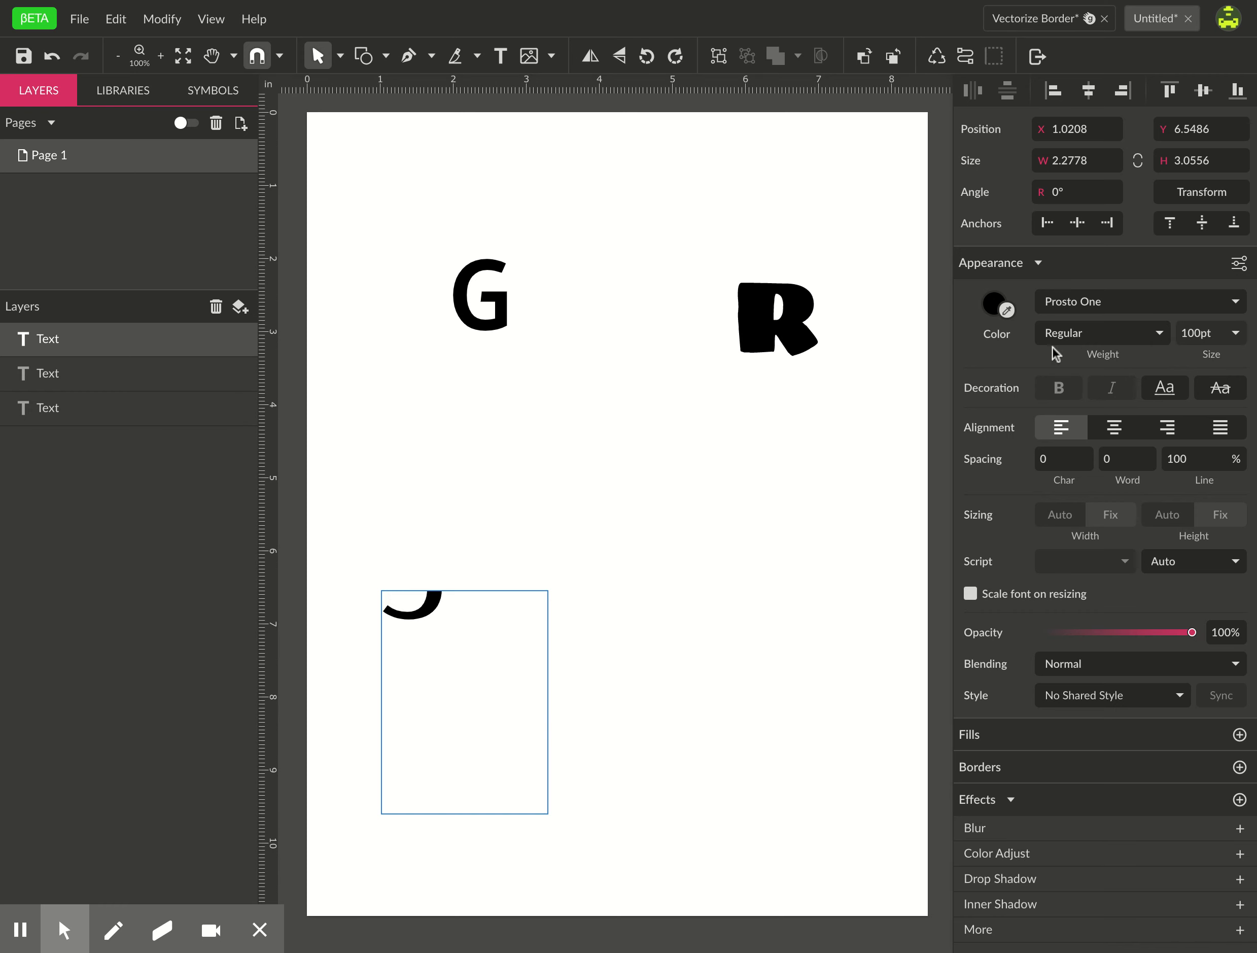
click(1126, 437)
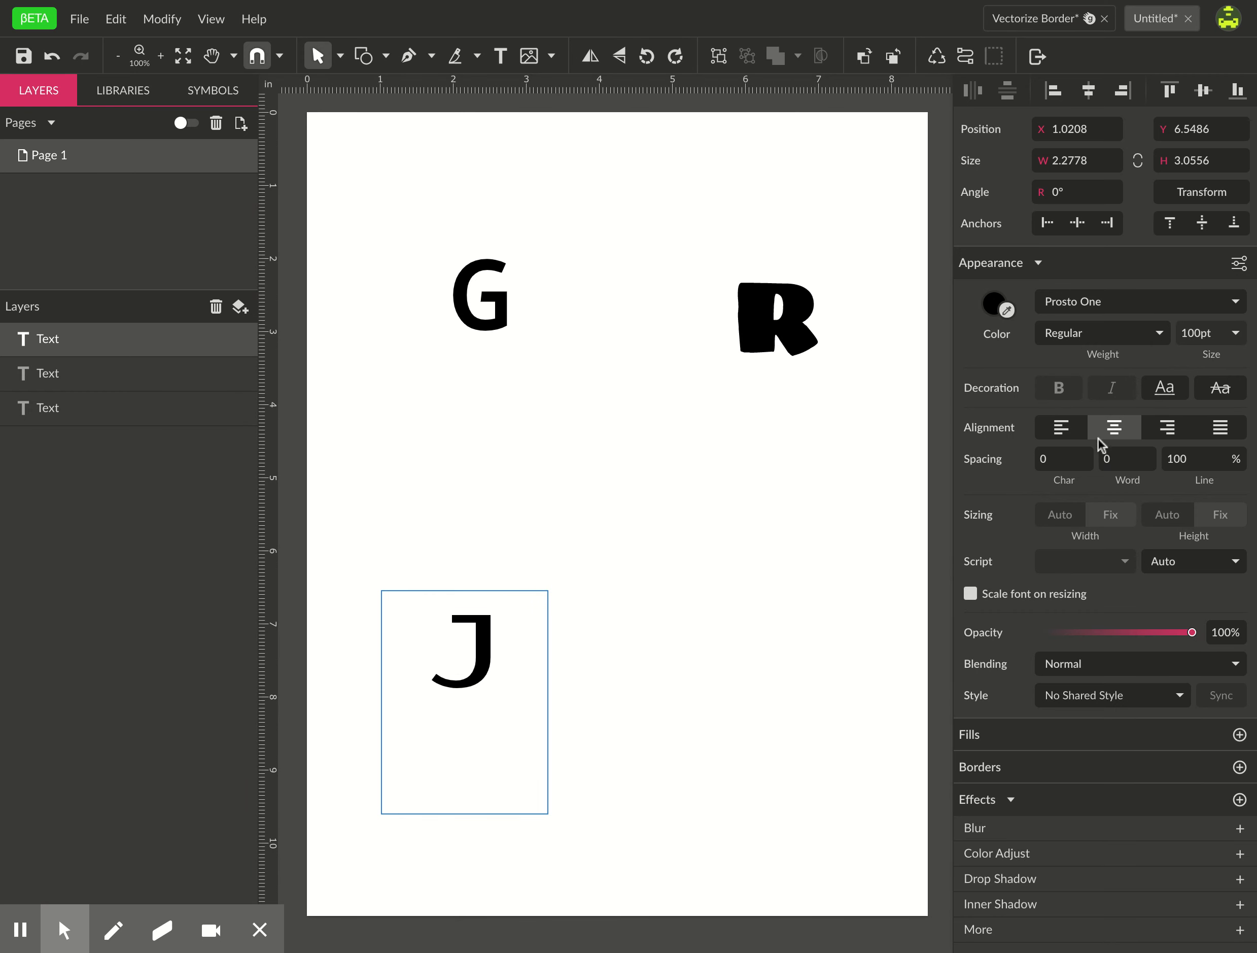
click(716, 699)
Add a text box about 2.57 by 4.11 in in the page's lower right area containing the letter W
key(t)
drag(674, 552, 863, 853)
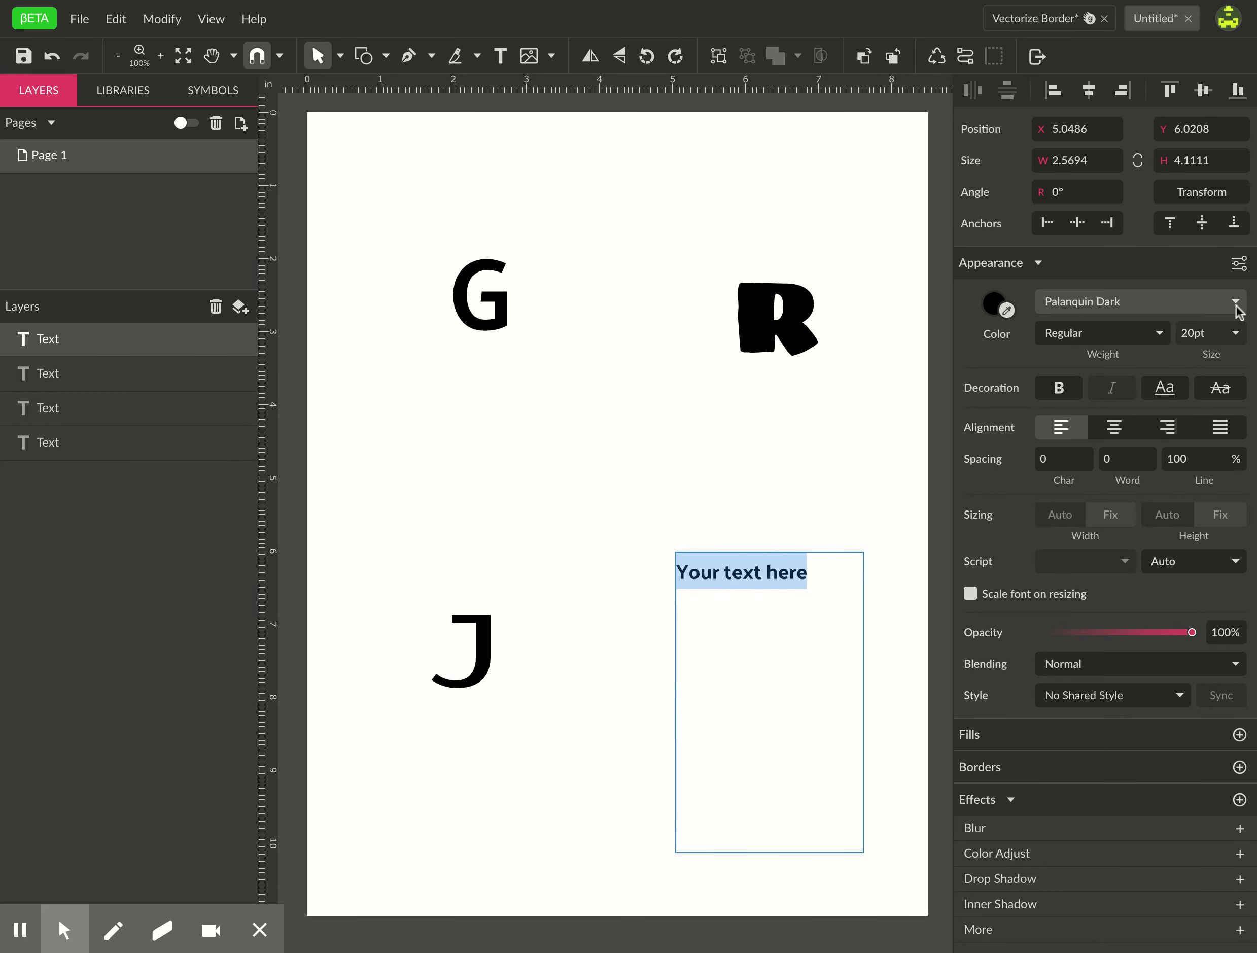
text(W)
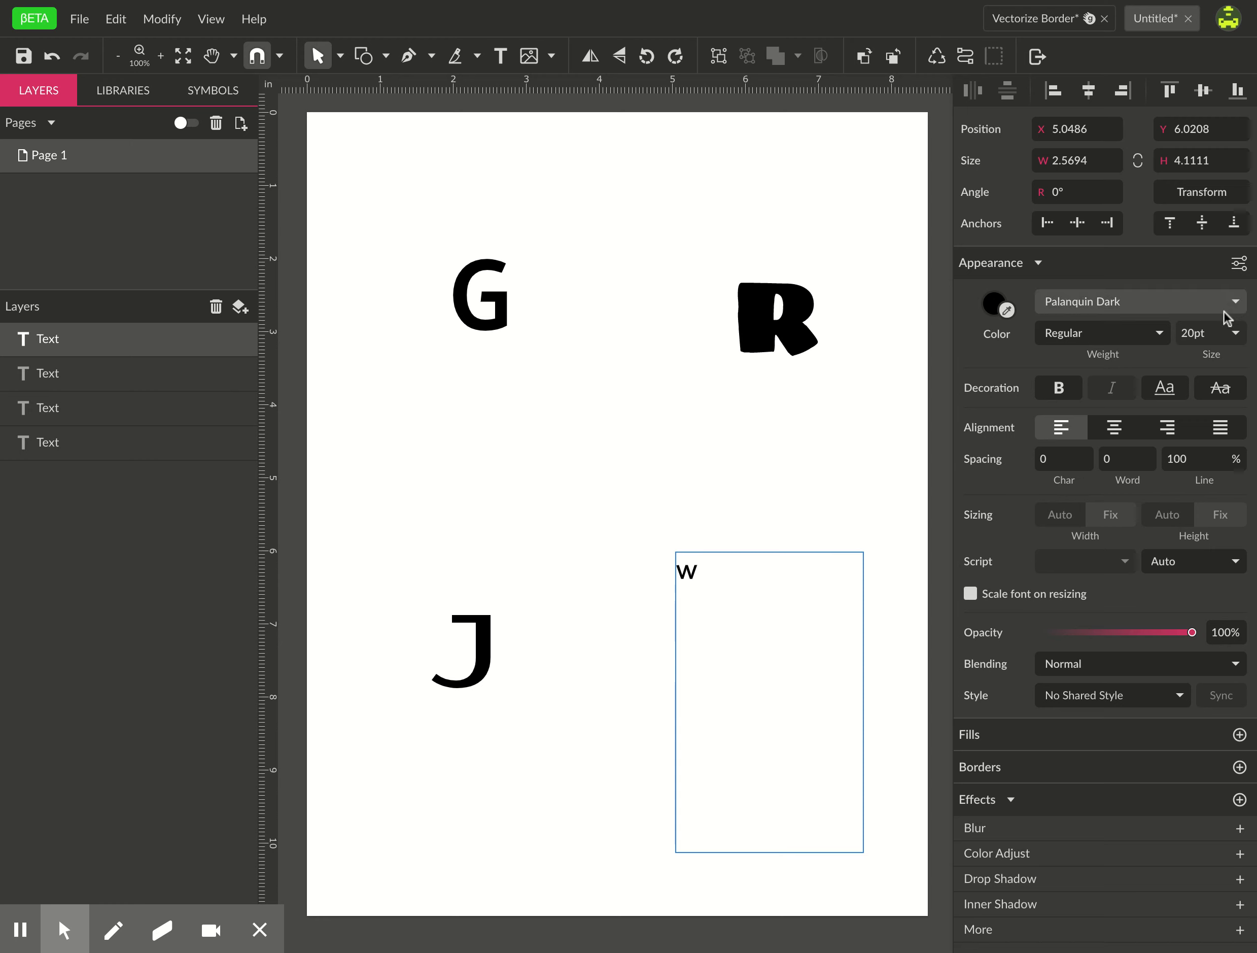
Change the font of the letter W to Righteous
click(1227, 303)
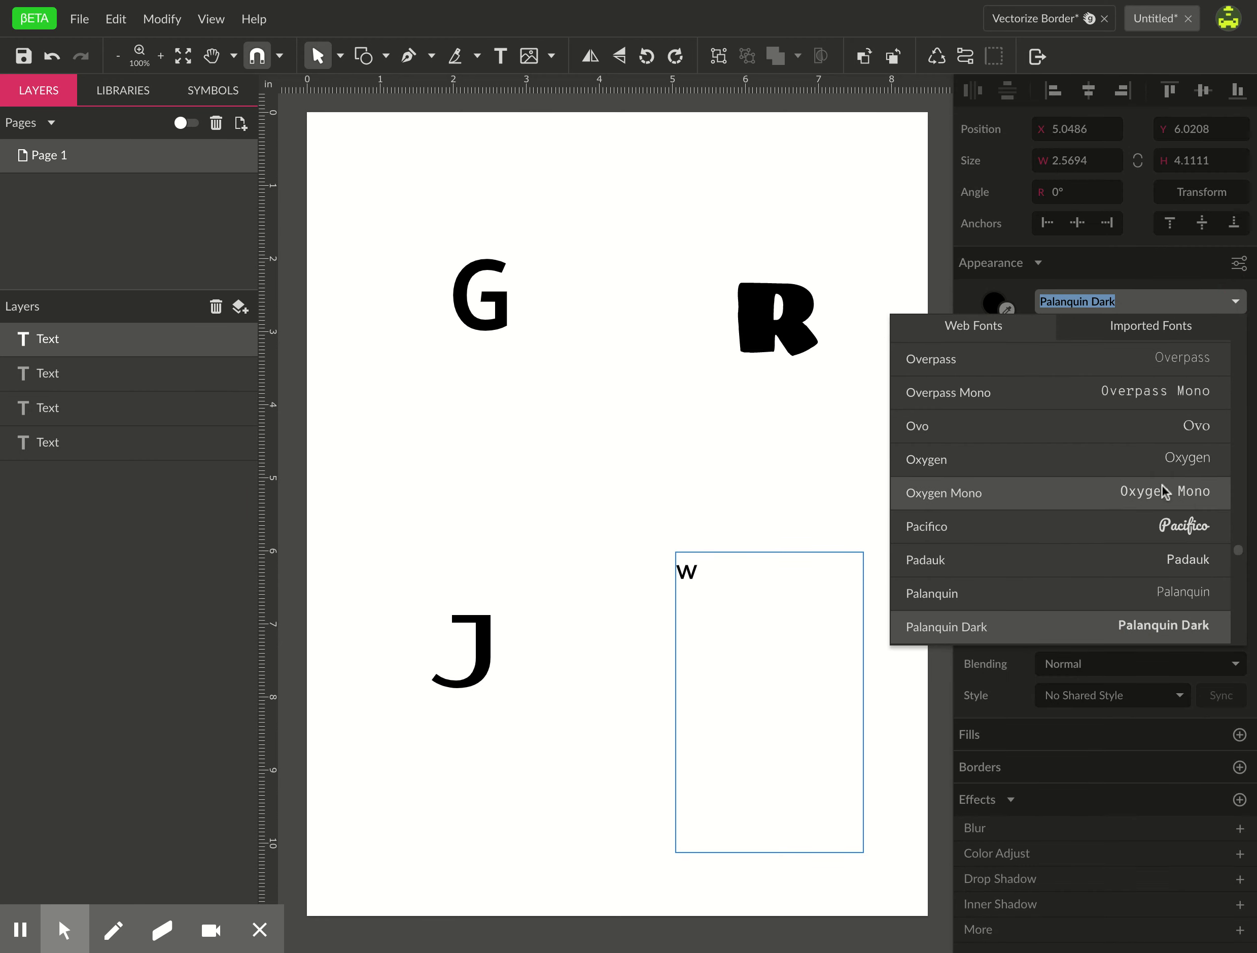
scroll(1162, 484, down, 15)
scroll(1162, 484, up, 3)
scroll(1162, 484, down, 2)
scroll(1162, 485, down, 5)
scroll(1162, 485, up, 1)
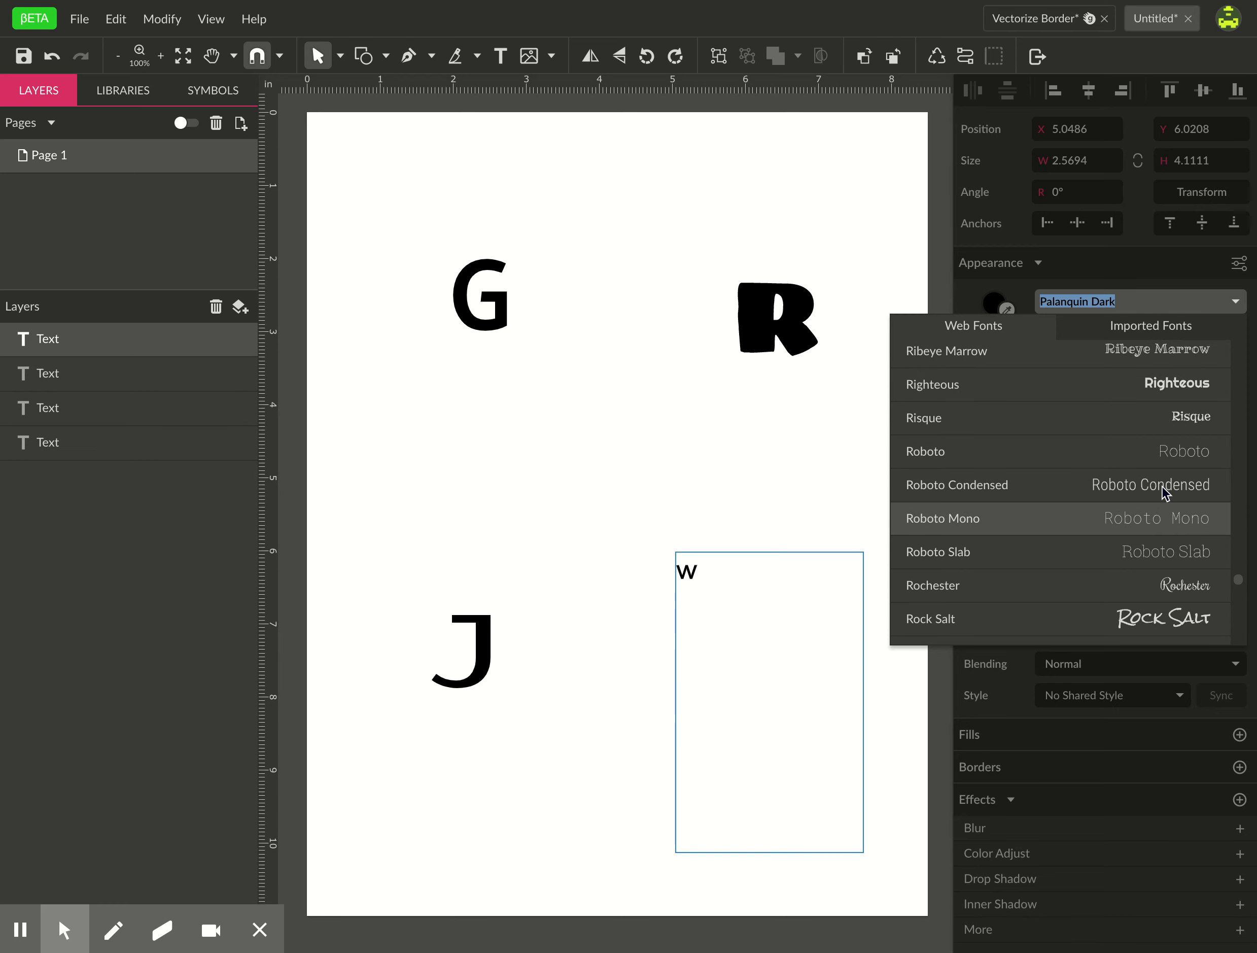
click(1163, 393)
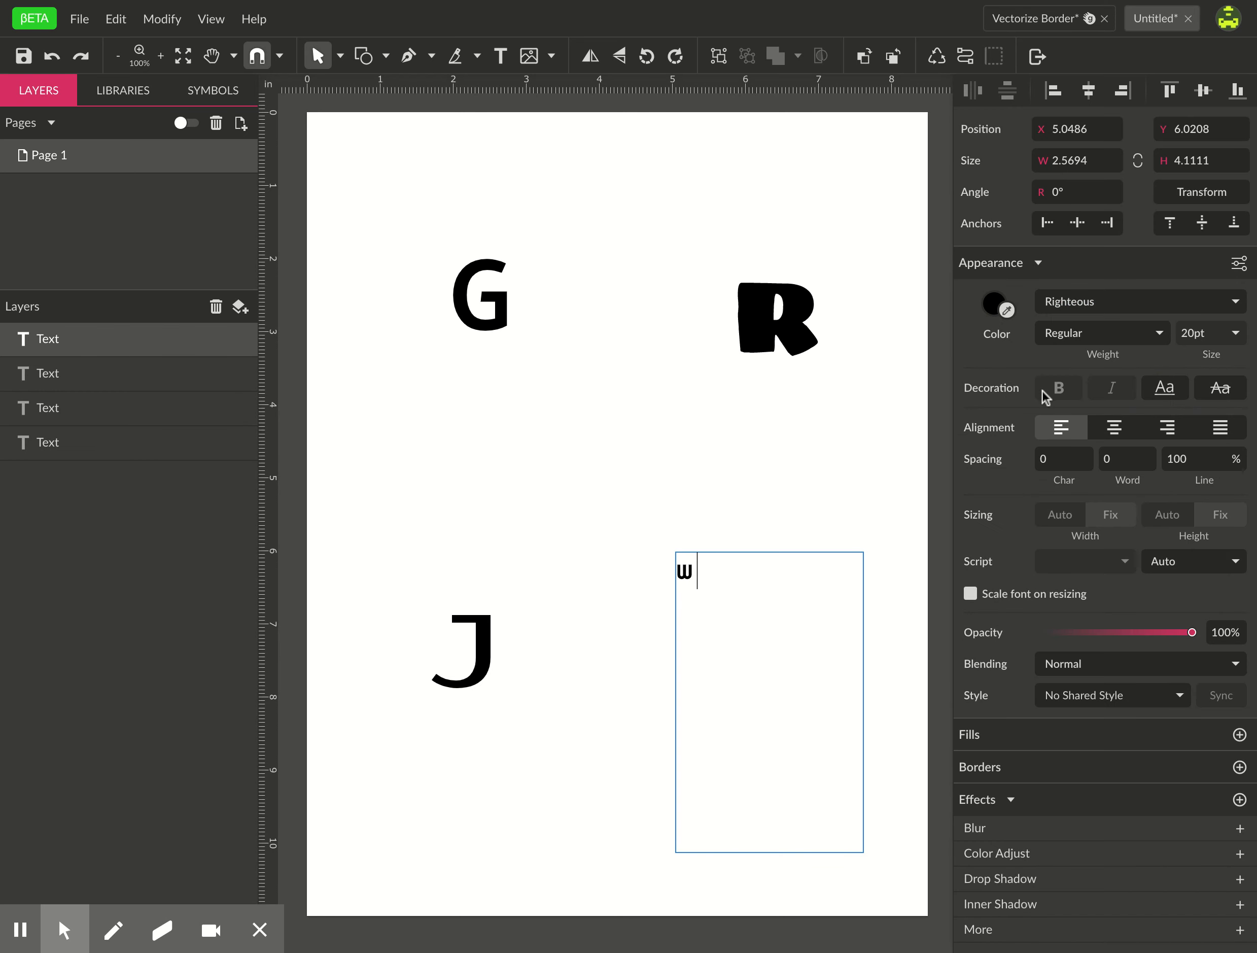
Set the W's font size to 100 pt and centre it horizontally in its text box
click(1193, 330)
text(2)
key(BackSpace)
text(100)
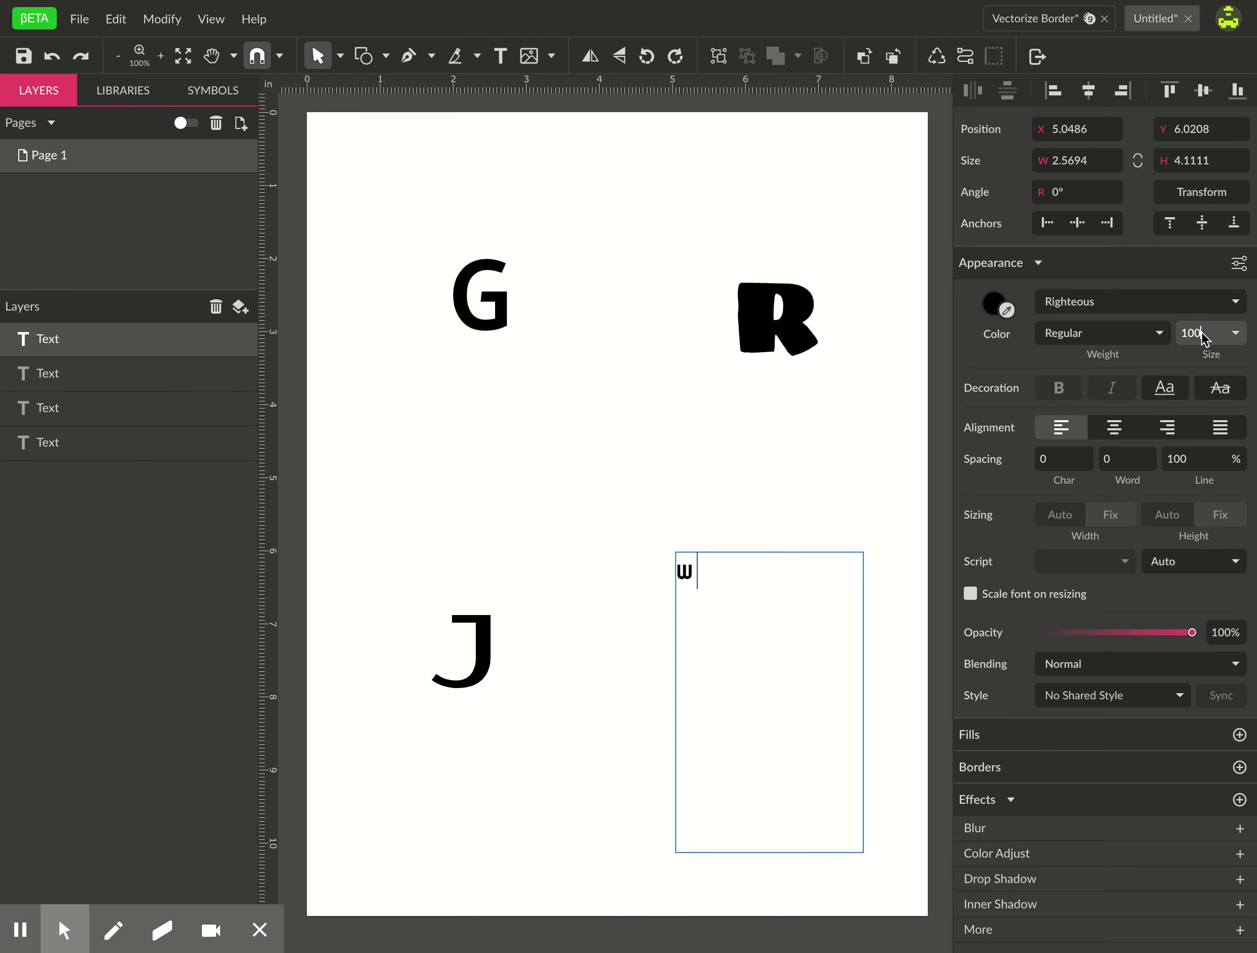
key(Return)
click(1128, 427)
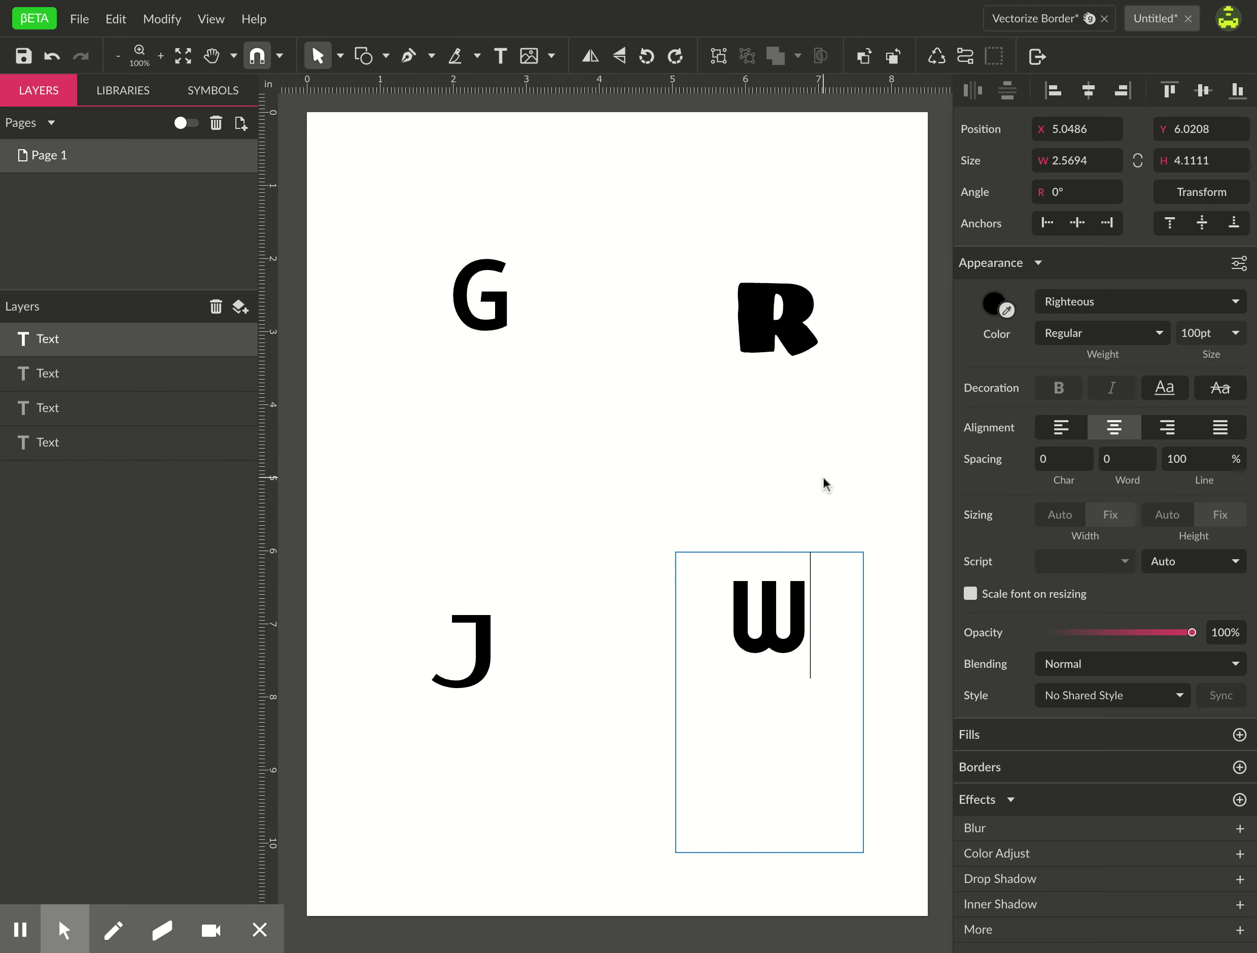
key(Escape)
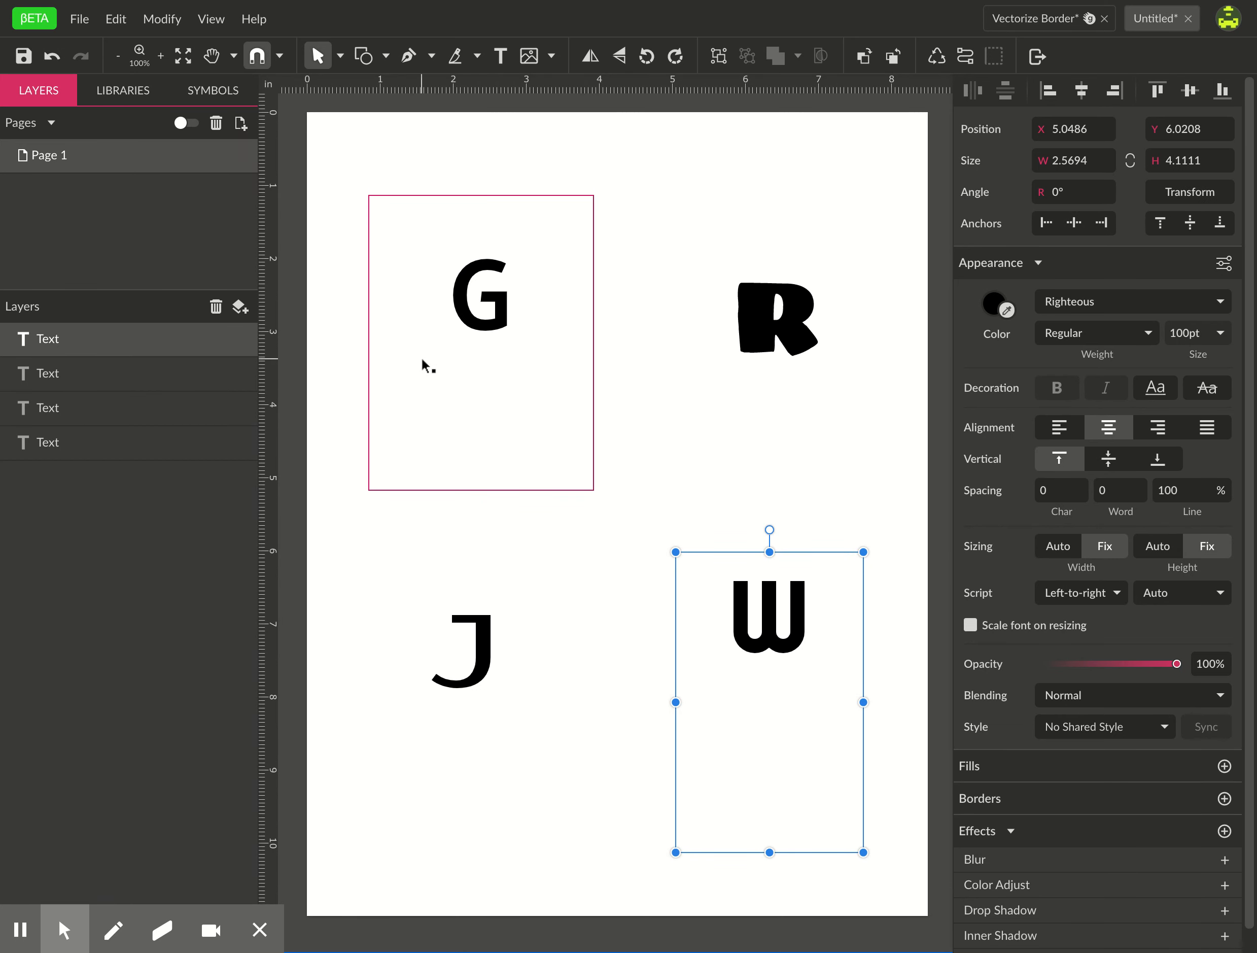
click(621, 540)
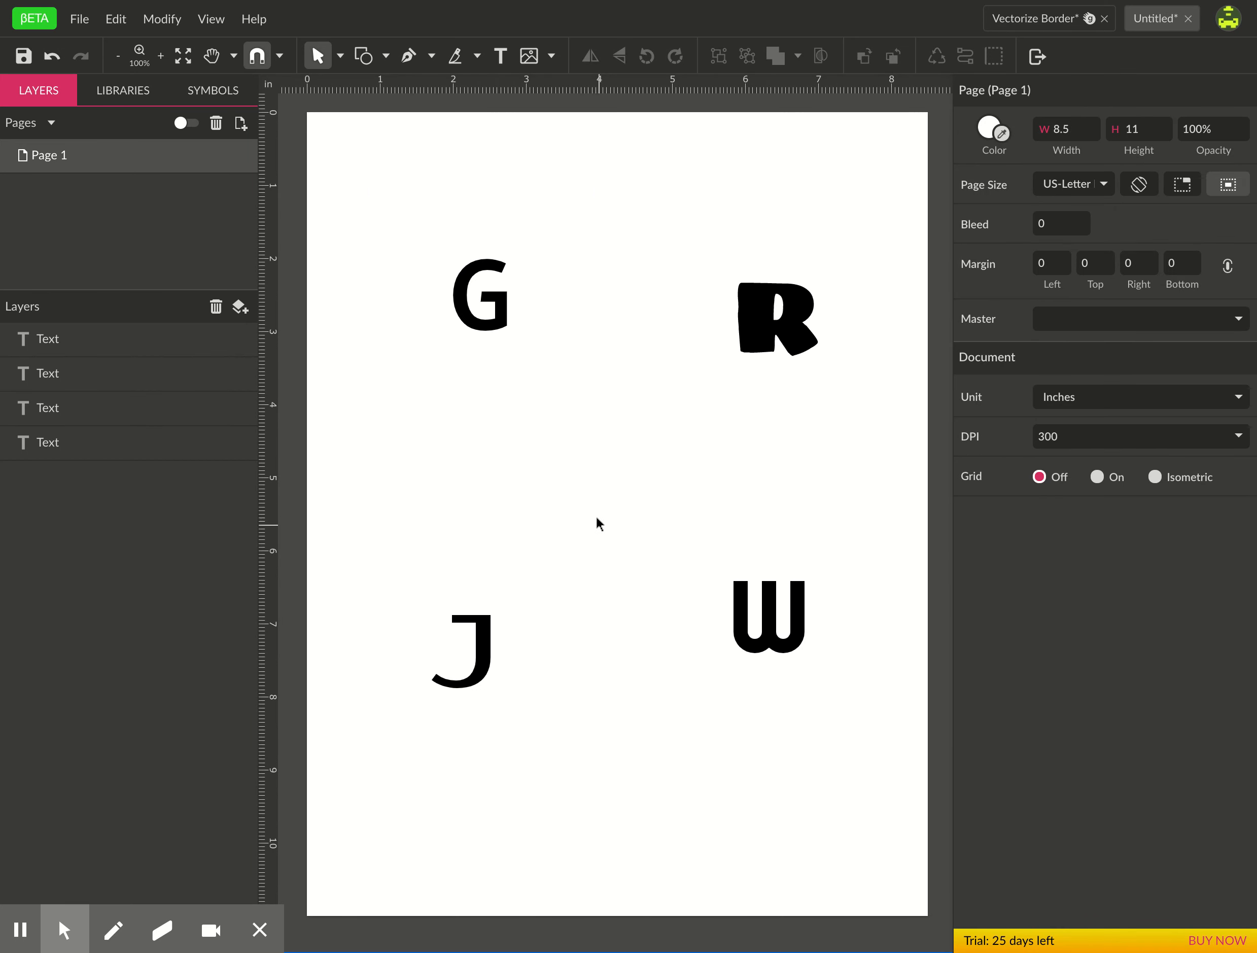
Add a 5 pt orange border to the letter G
click(487, 341)
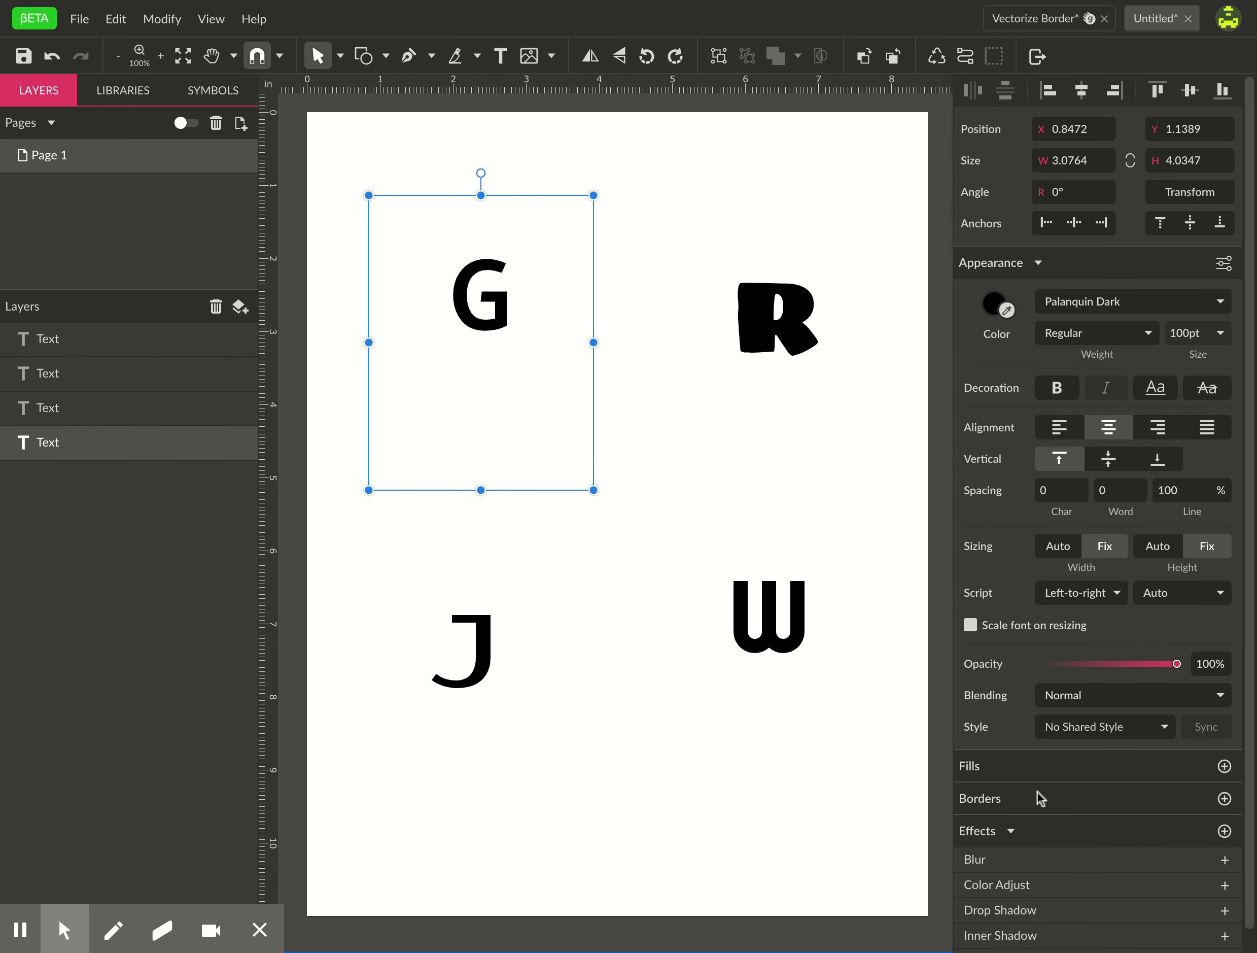
click(1225, 800)
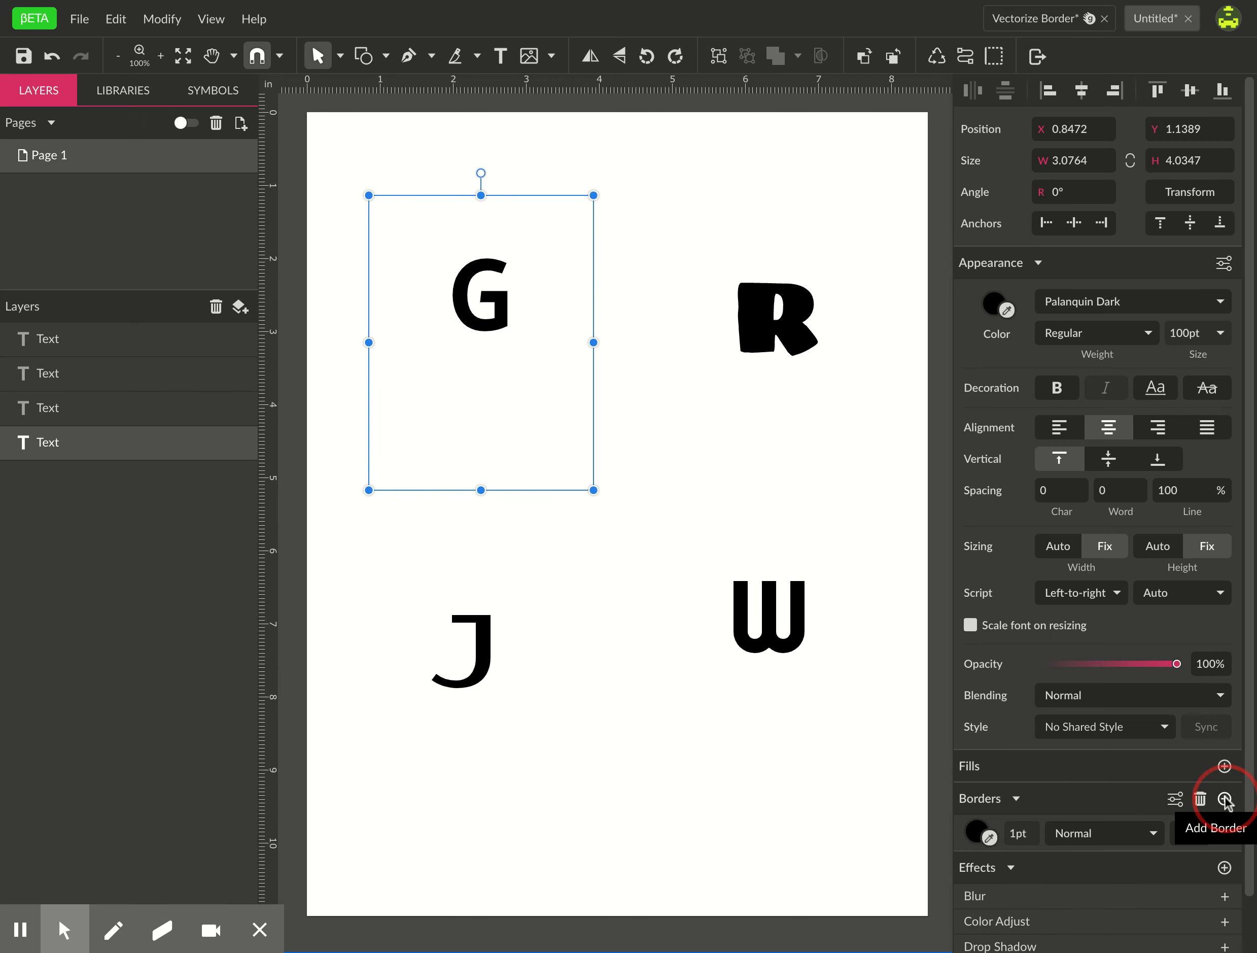
click(1017, 833)
key(Up)
click(1017, 834)
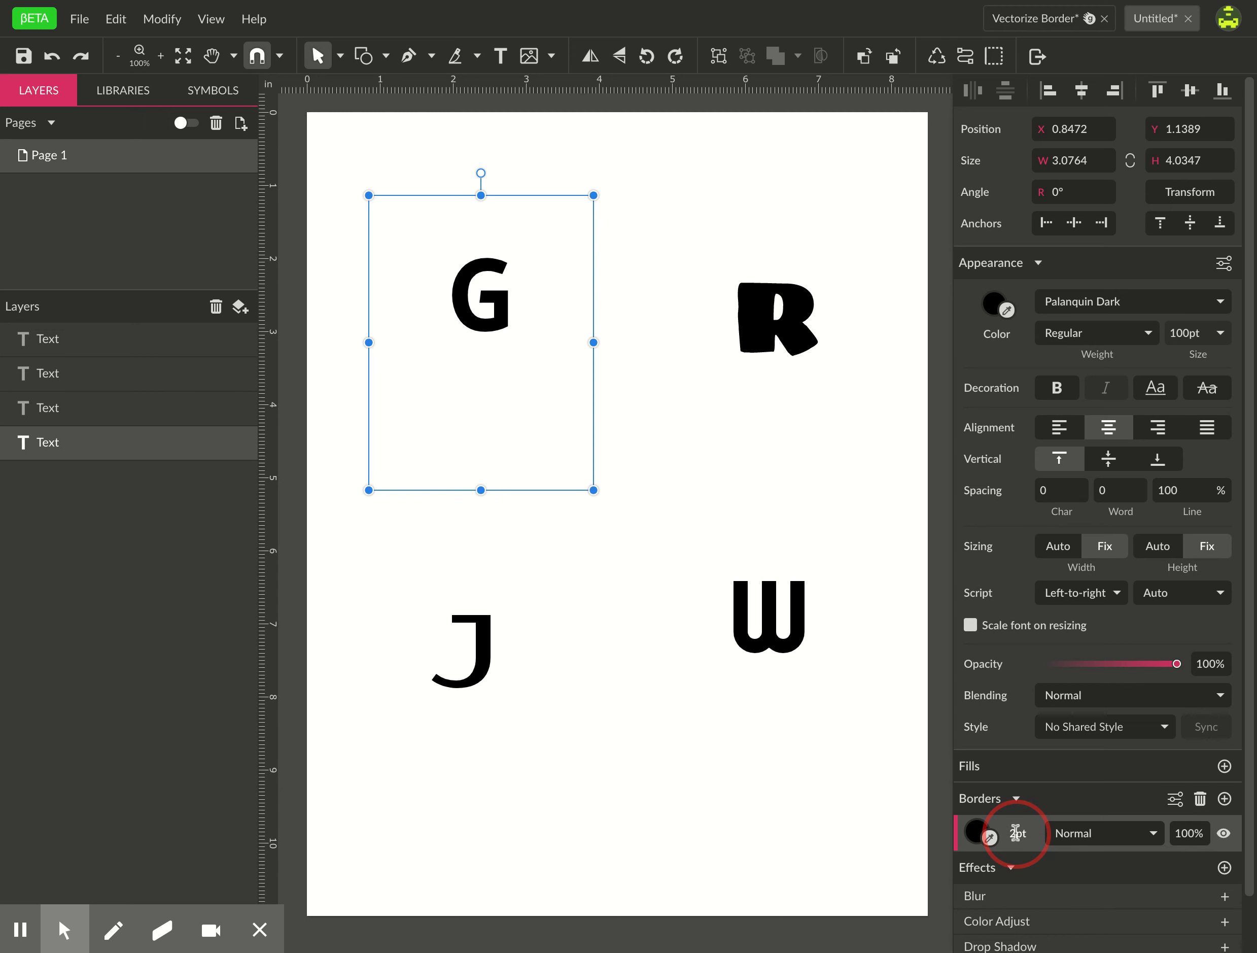
click(1015, 833)
click(978, 832)
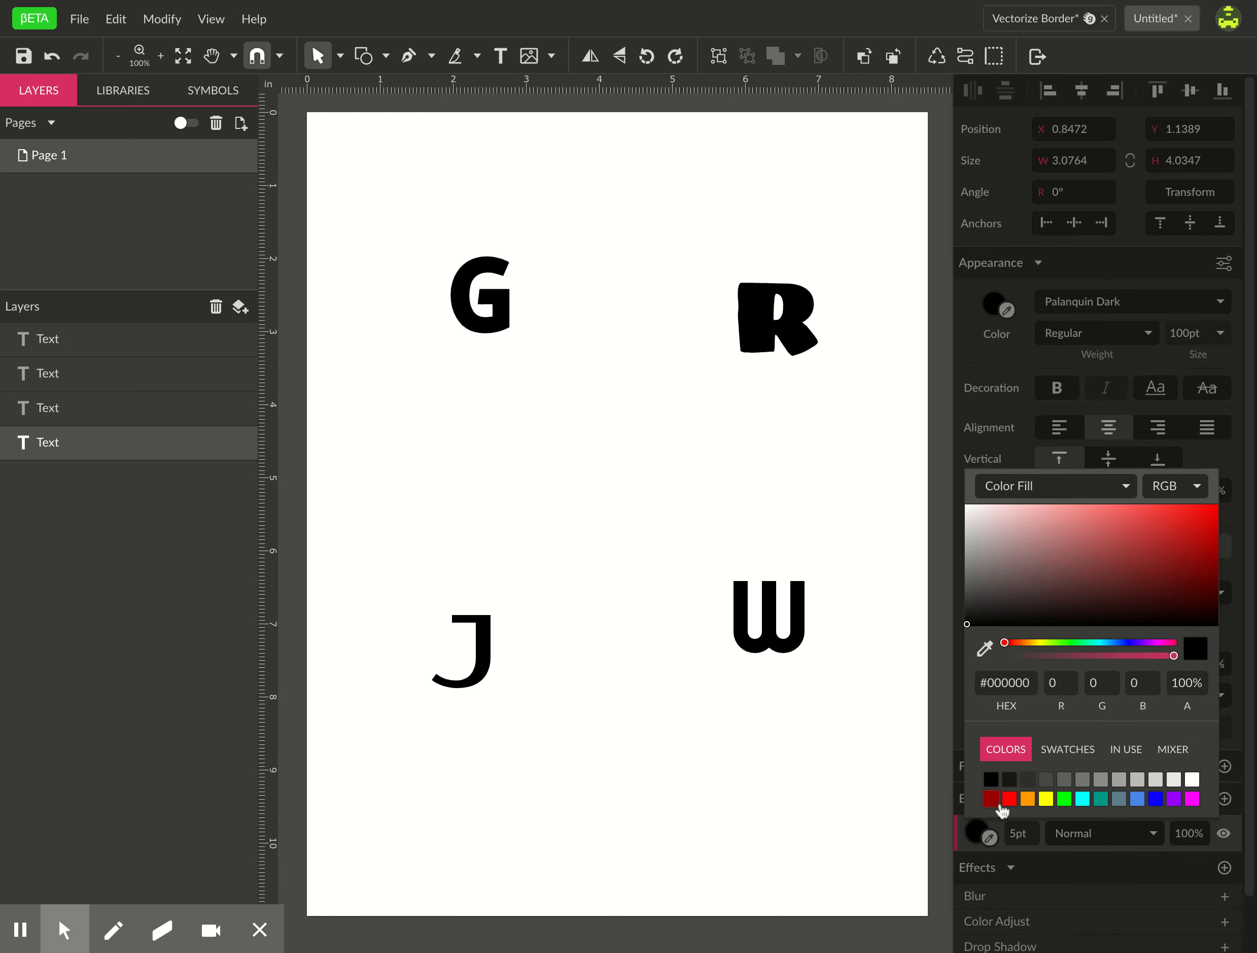
click(1028, 799)
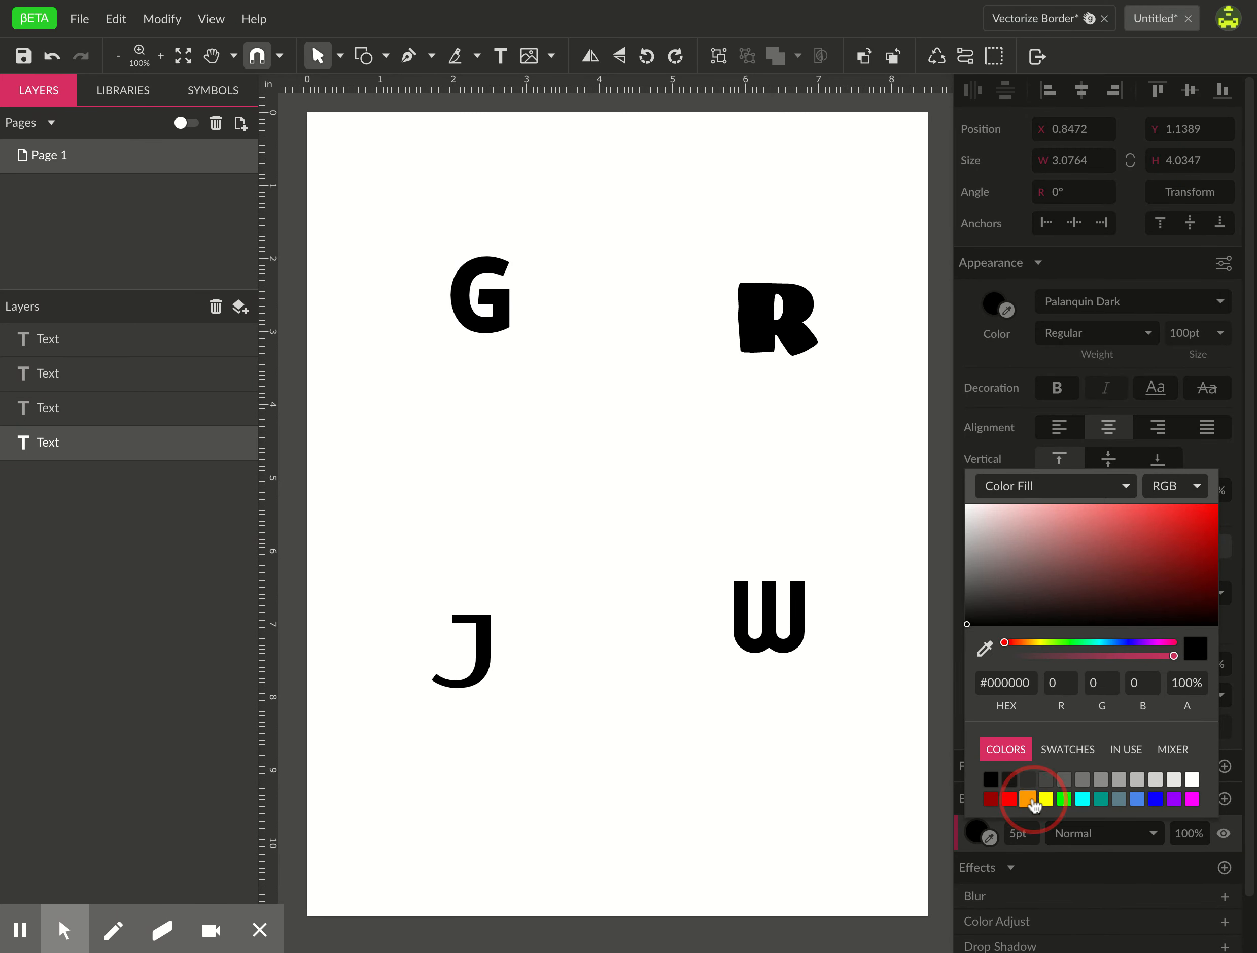
click(609, 502)
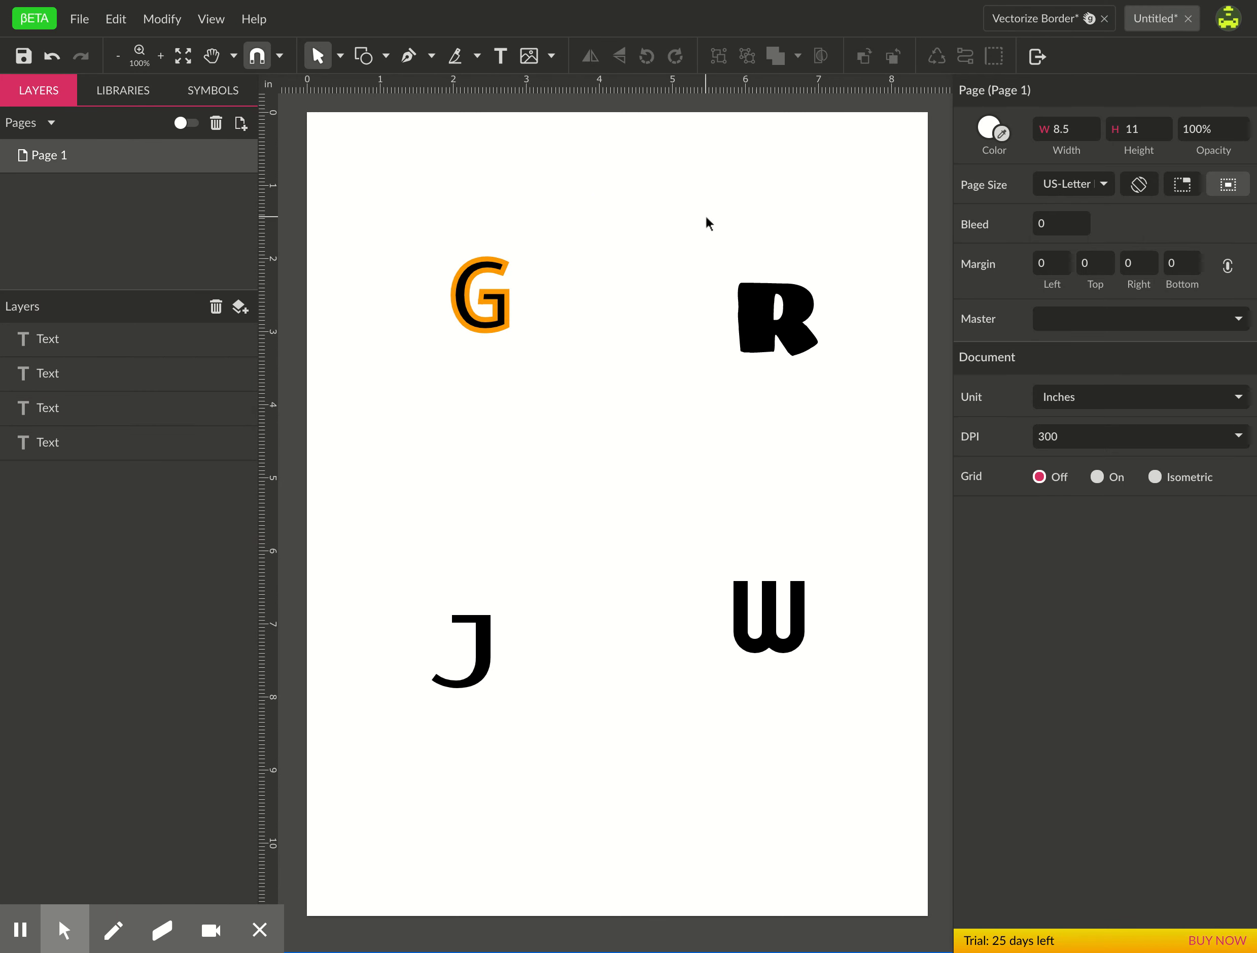
Move the R's text box up to about Y 1.26 in and add a 5 pt teal border to the letter
click(775, 313)
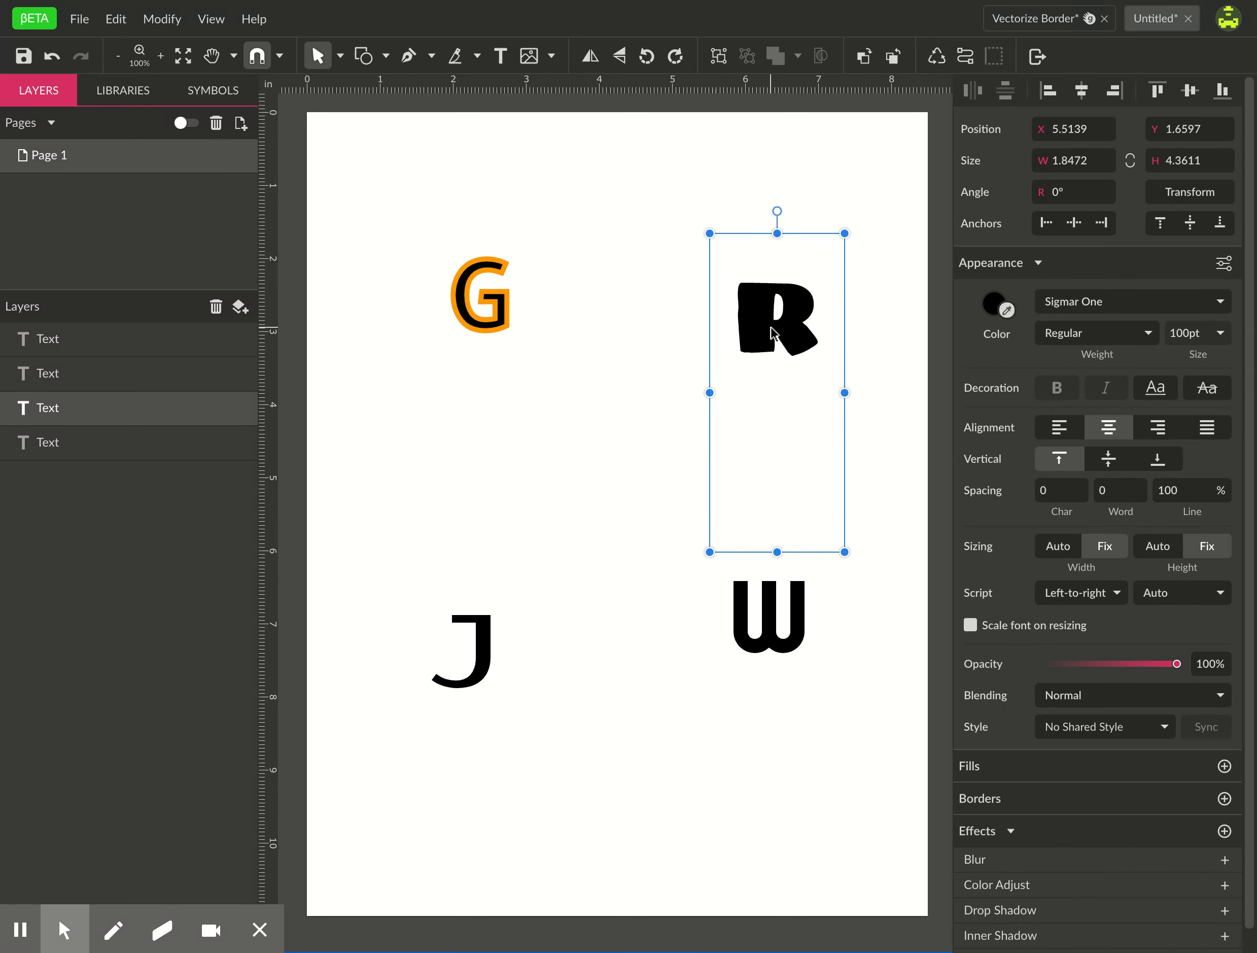
drag(771, 334, 773, 304)
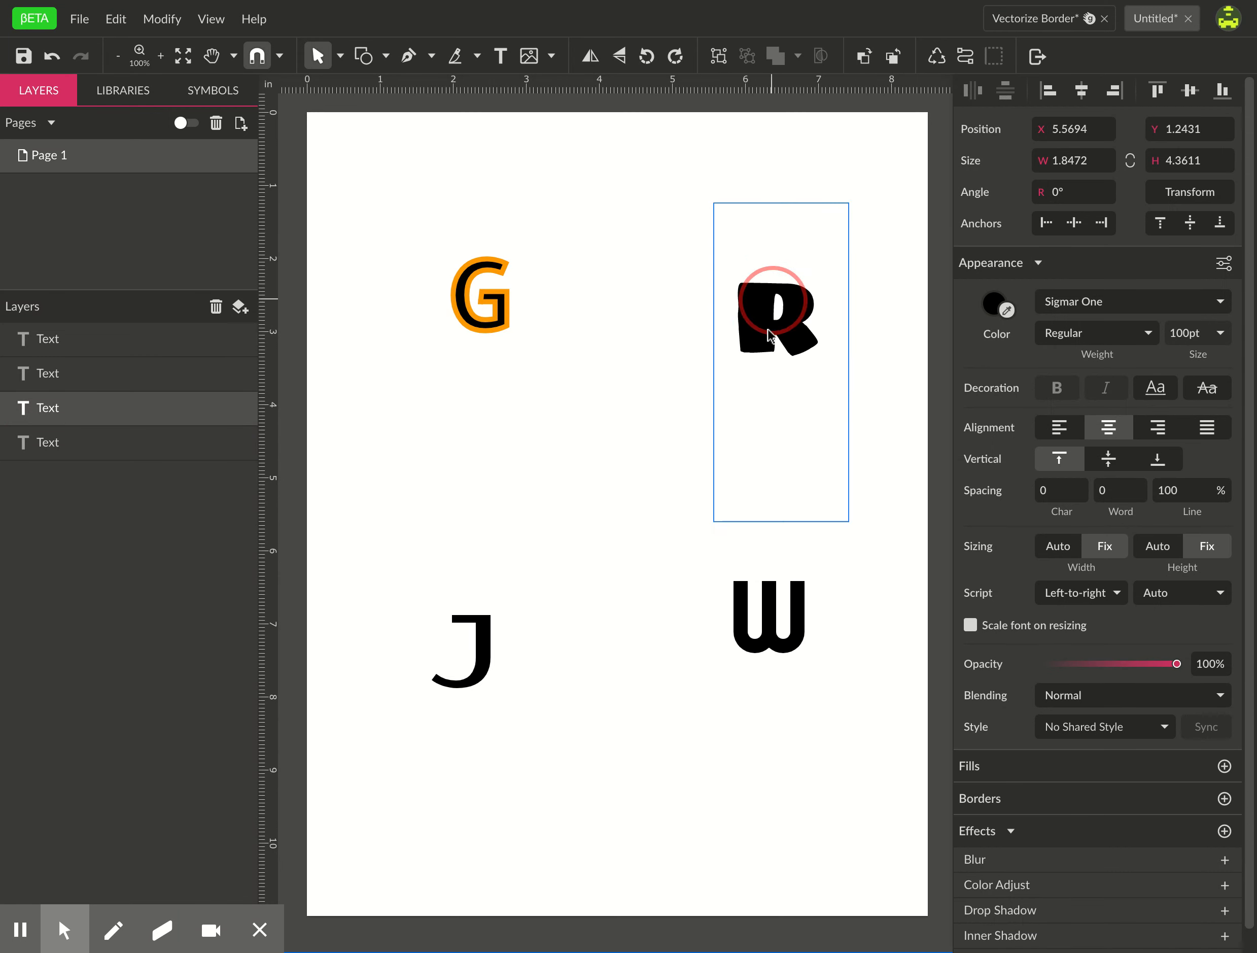
click(1224, 799)
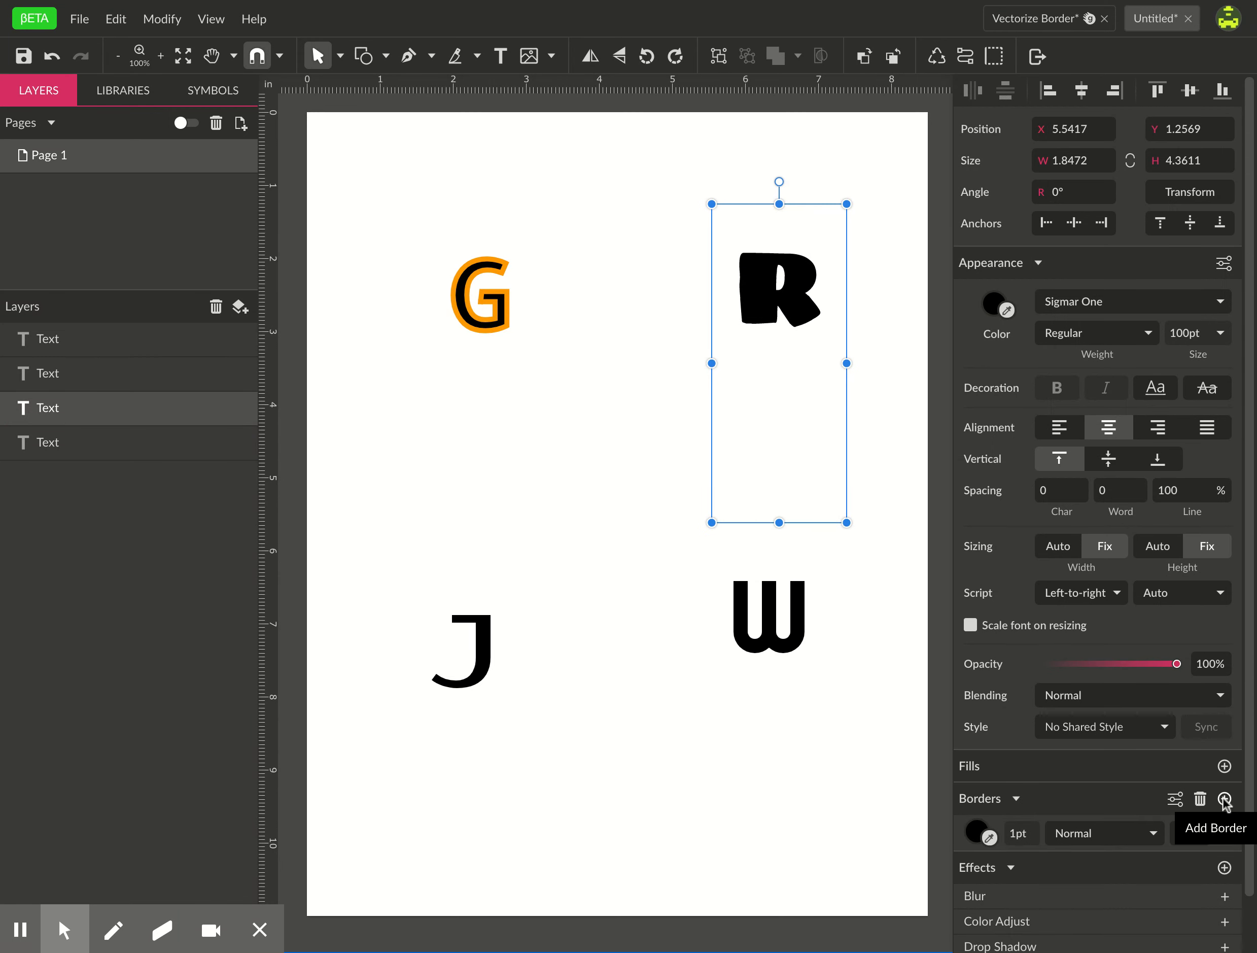
click(1023, 837)
text(5)
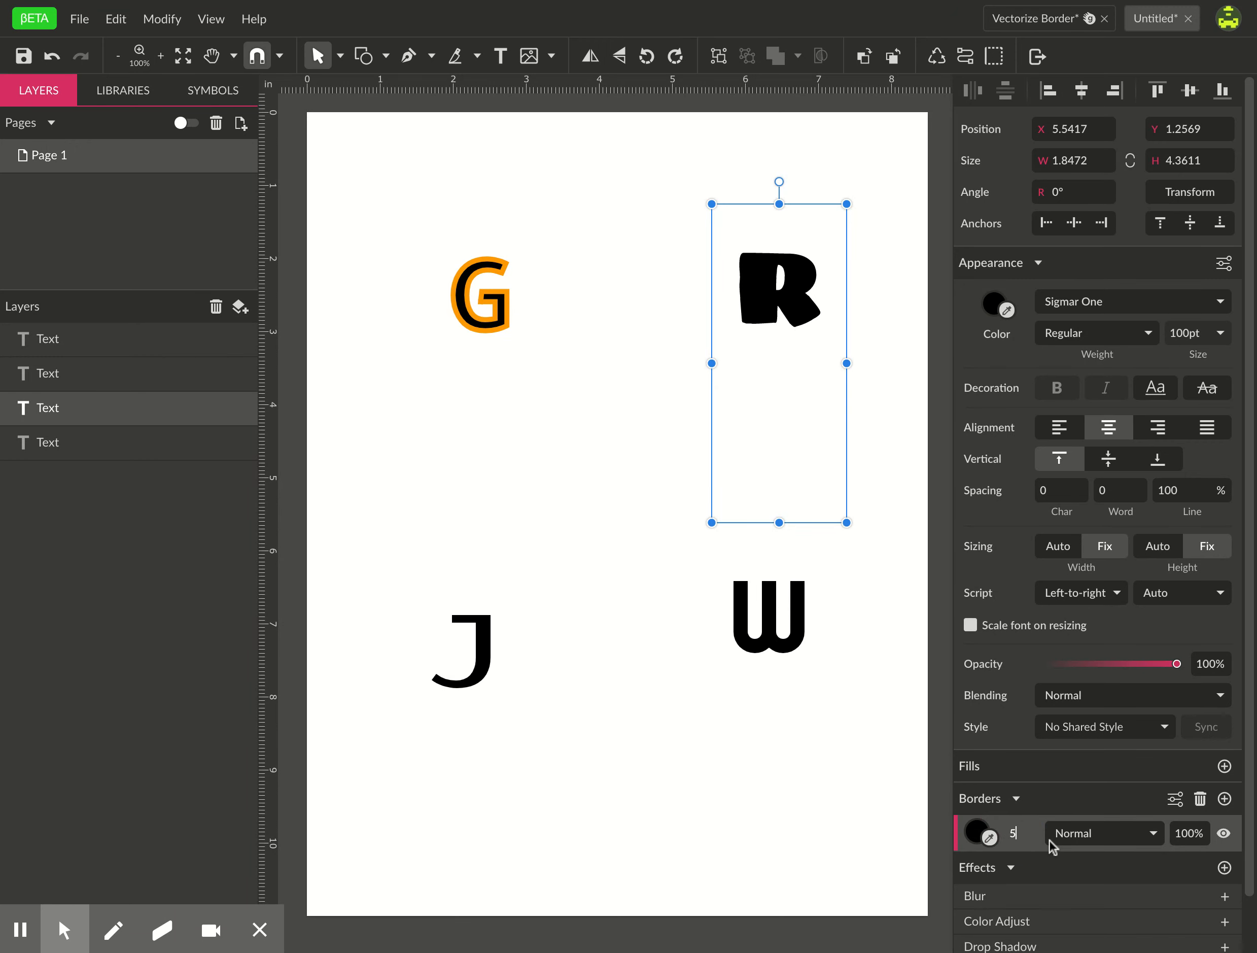
click(977, 833)
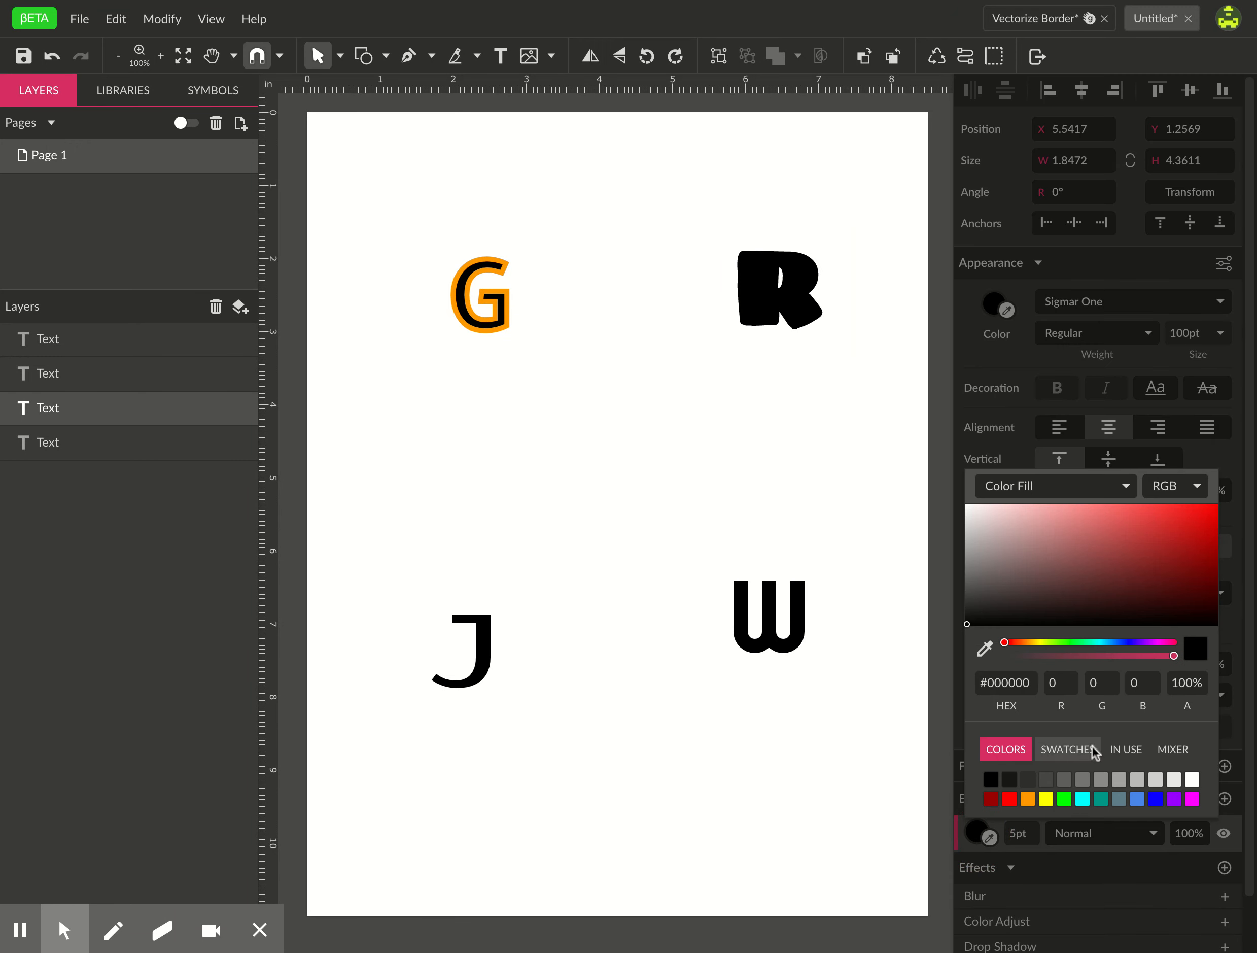
click(1101, 798)
click(781, 389)
Add a 5 pt cyan border to the letter J
click(495, 681)
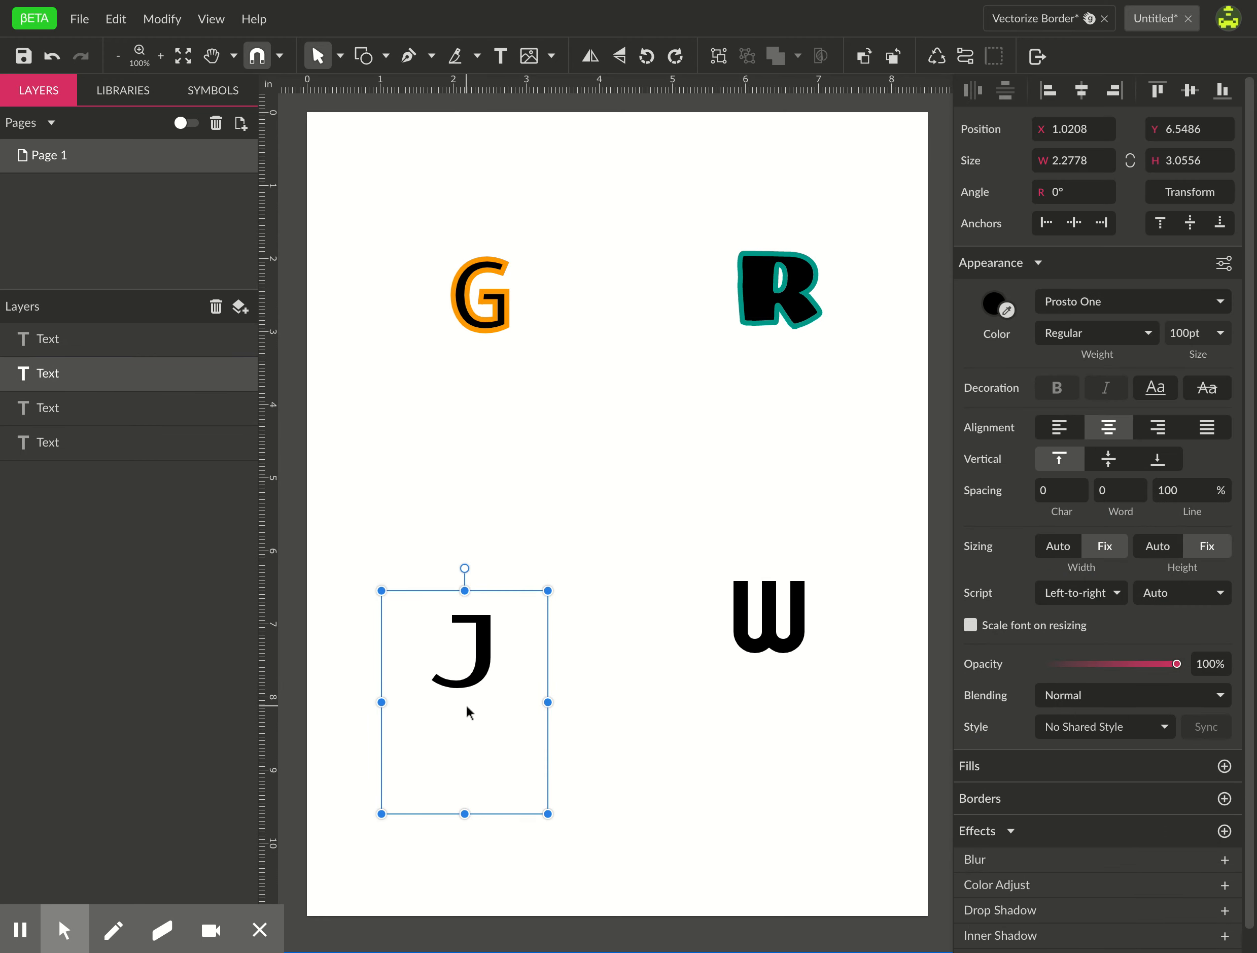
click(1225, 798)
click(1018, 835)
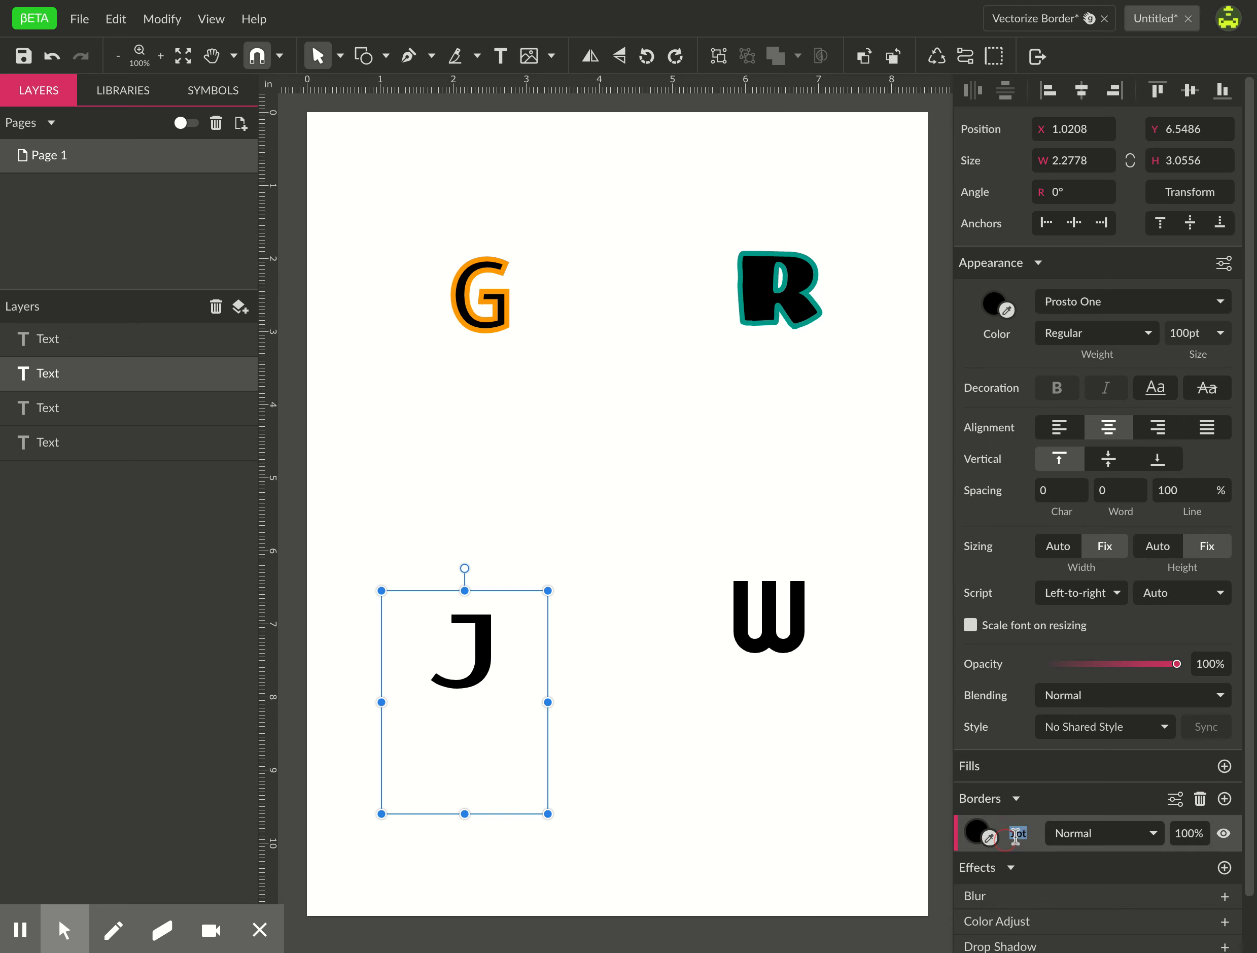
text(5)
click(978, 832)
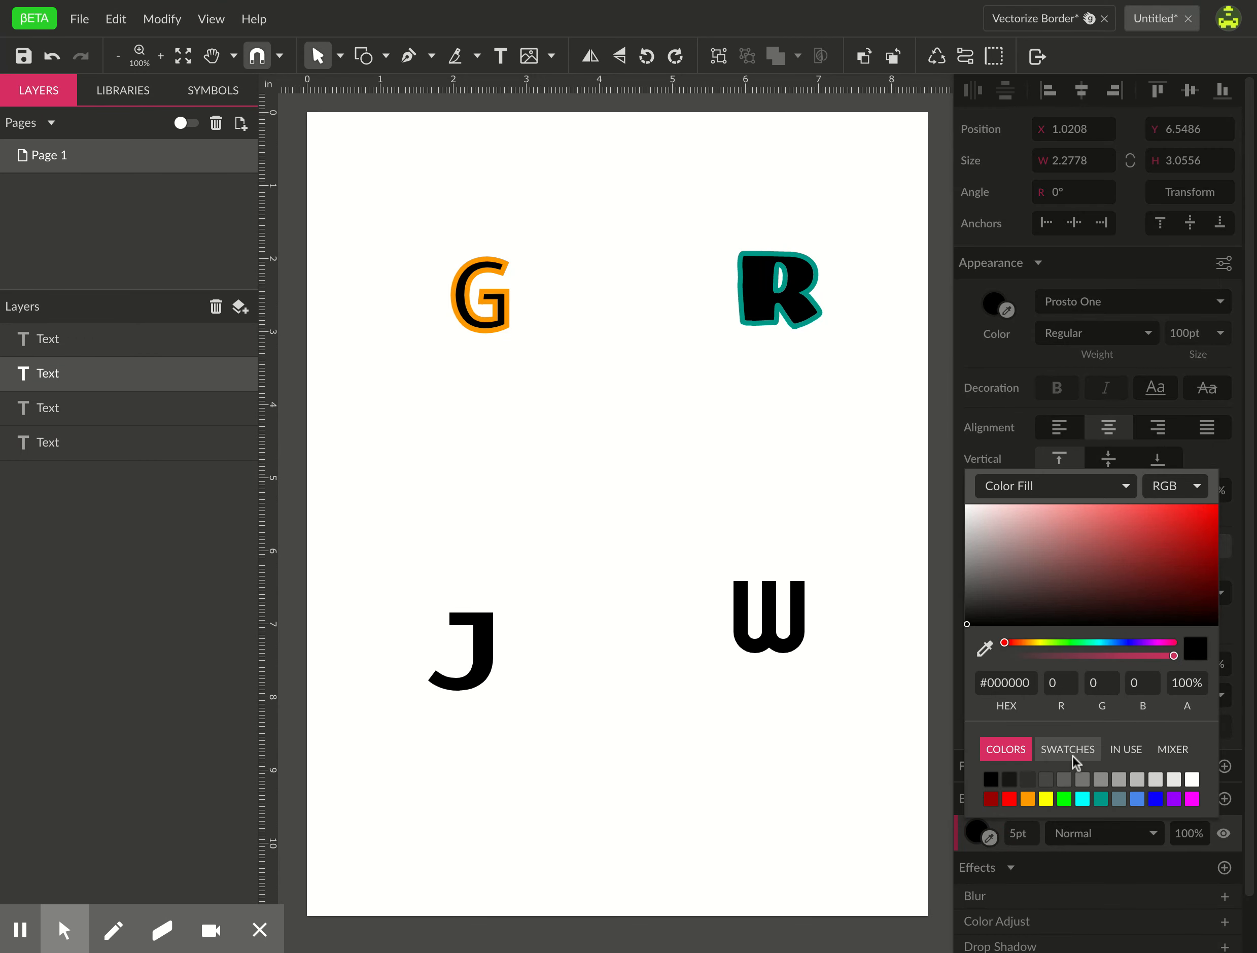
click(1084, 804)
Add a 5 pt purple border to the letter W
click(750, 602)
click(1224, 798)
click(976, 832)
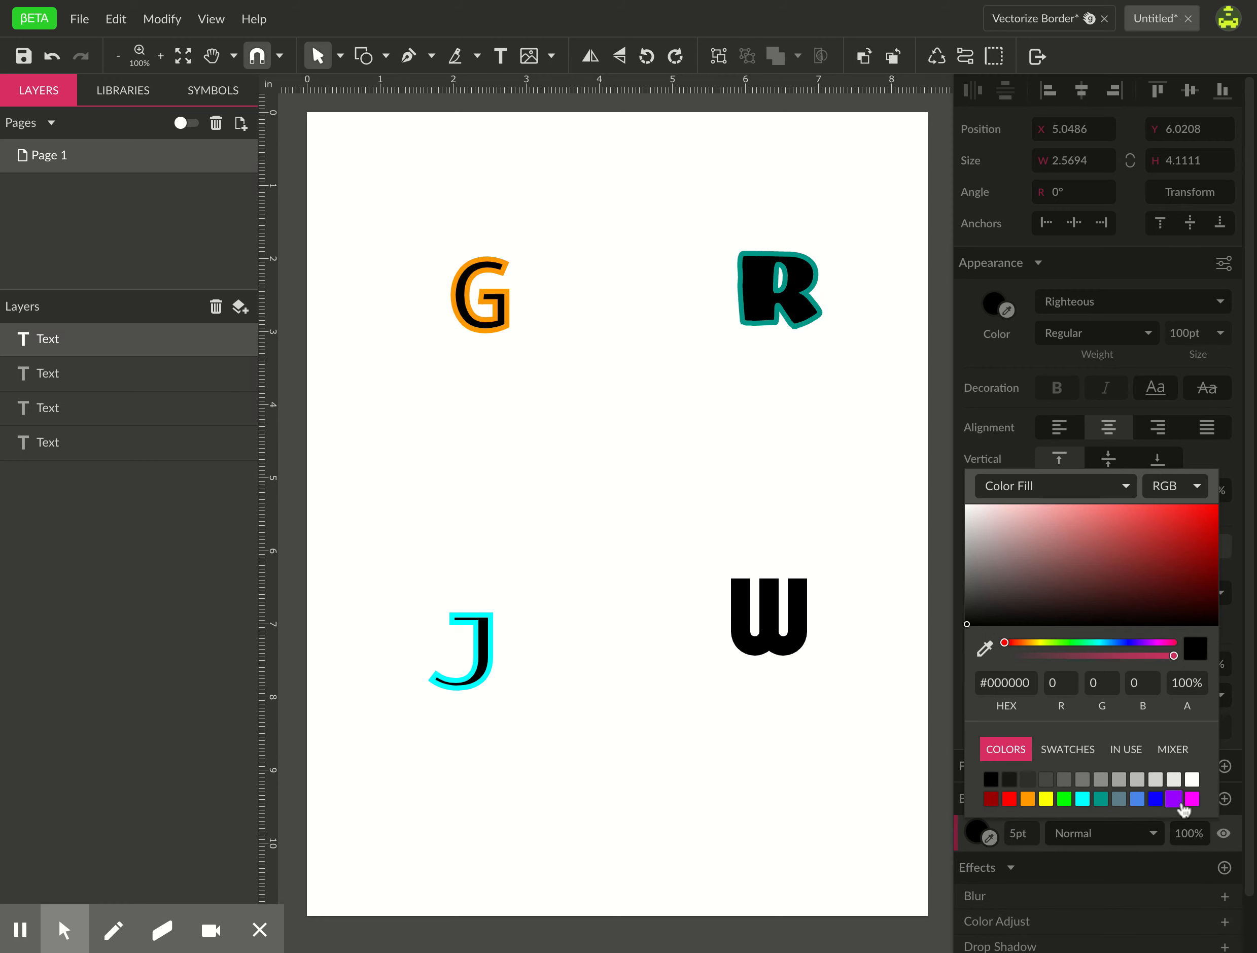
click(1173, 799)
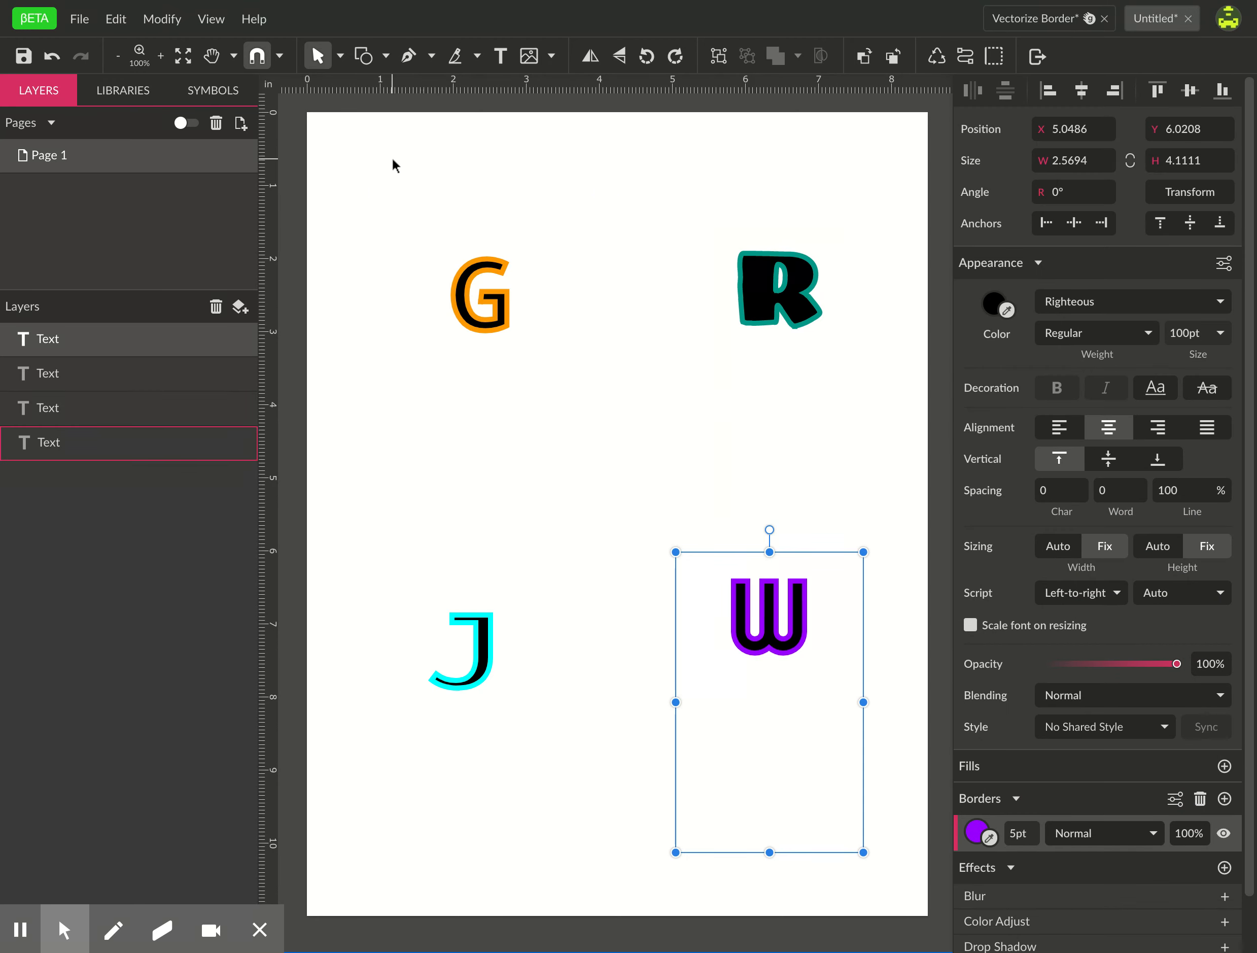
click(679, 184)
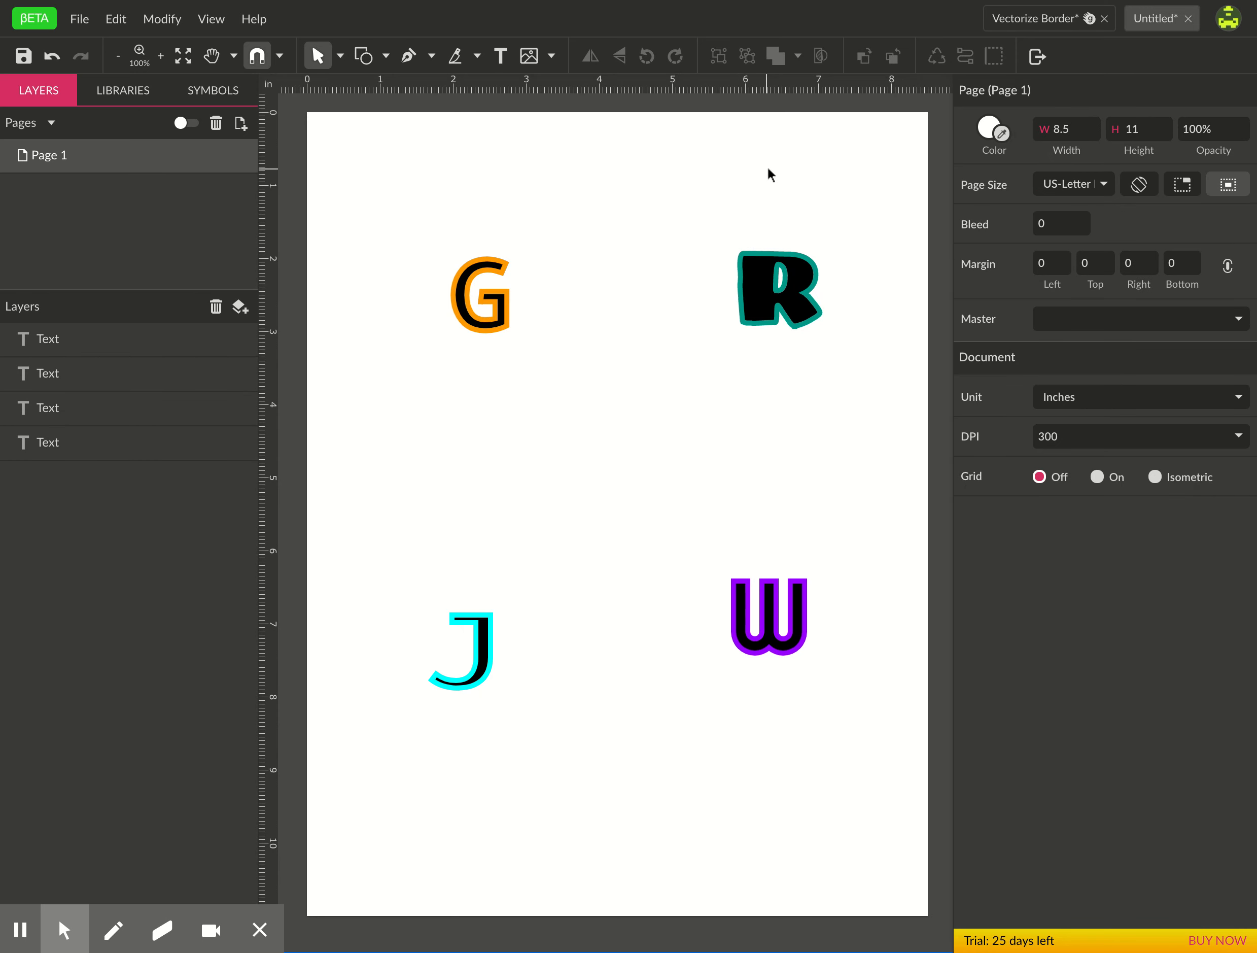
Select all four letters and apply Vectorize Border to turn their borders into paths
click(869, 186)
drag(869, 186, 347, 808)
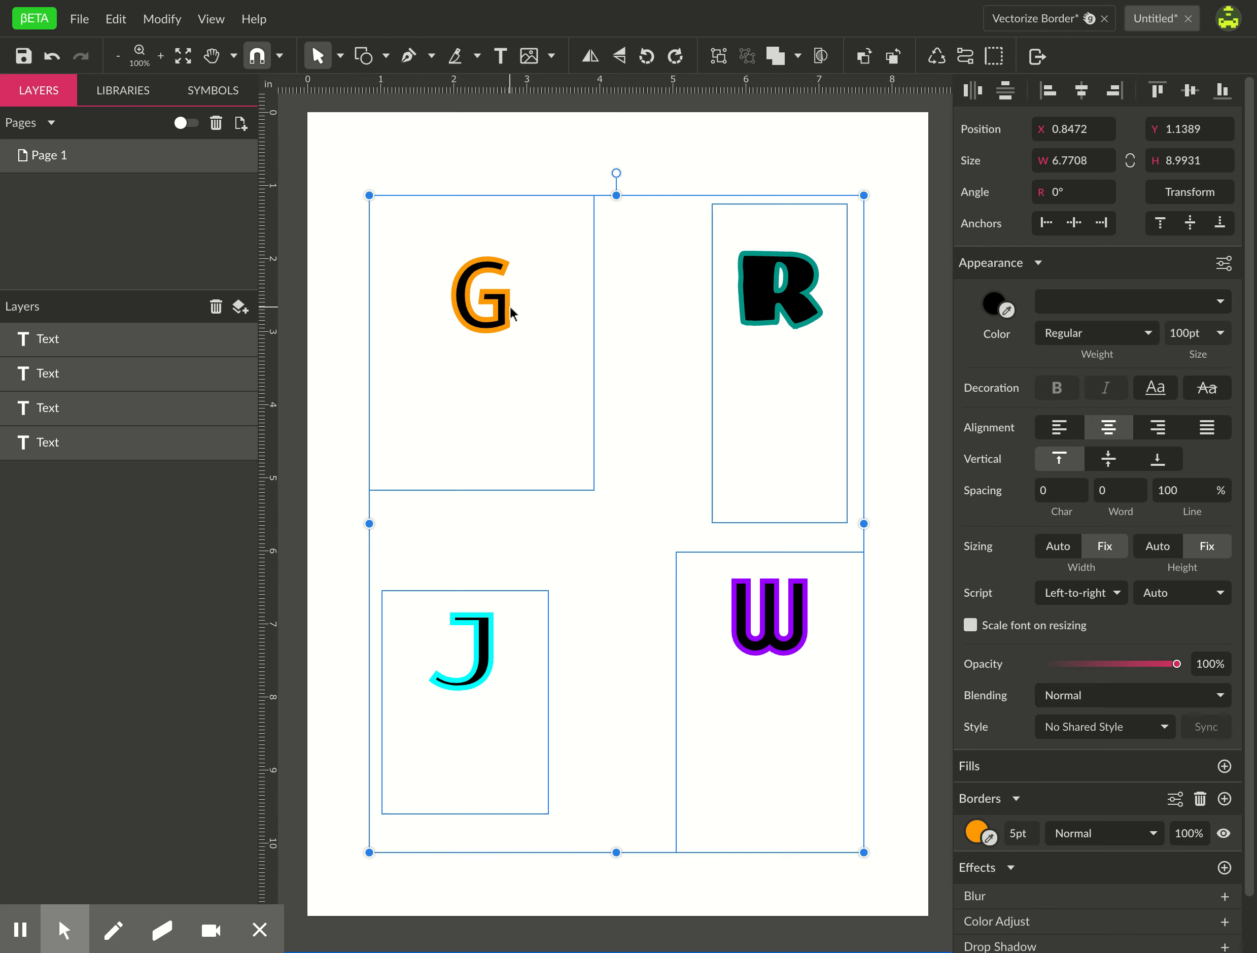
click(168, 25)
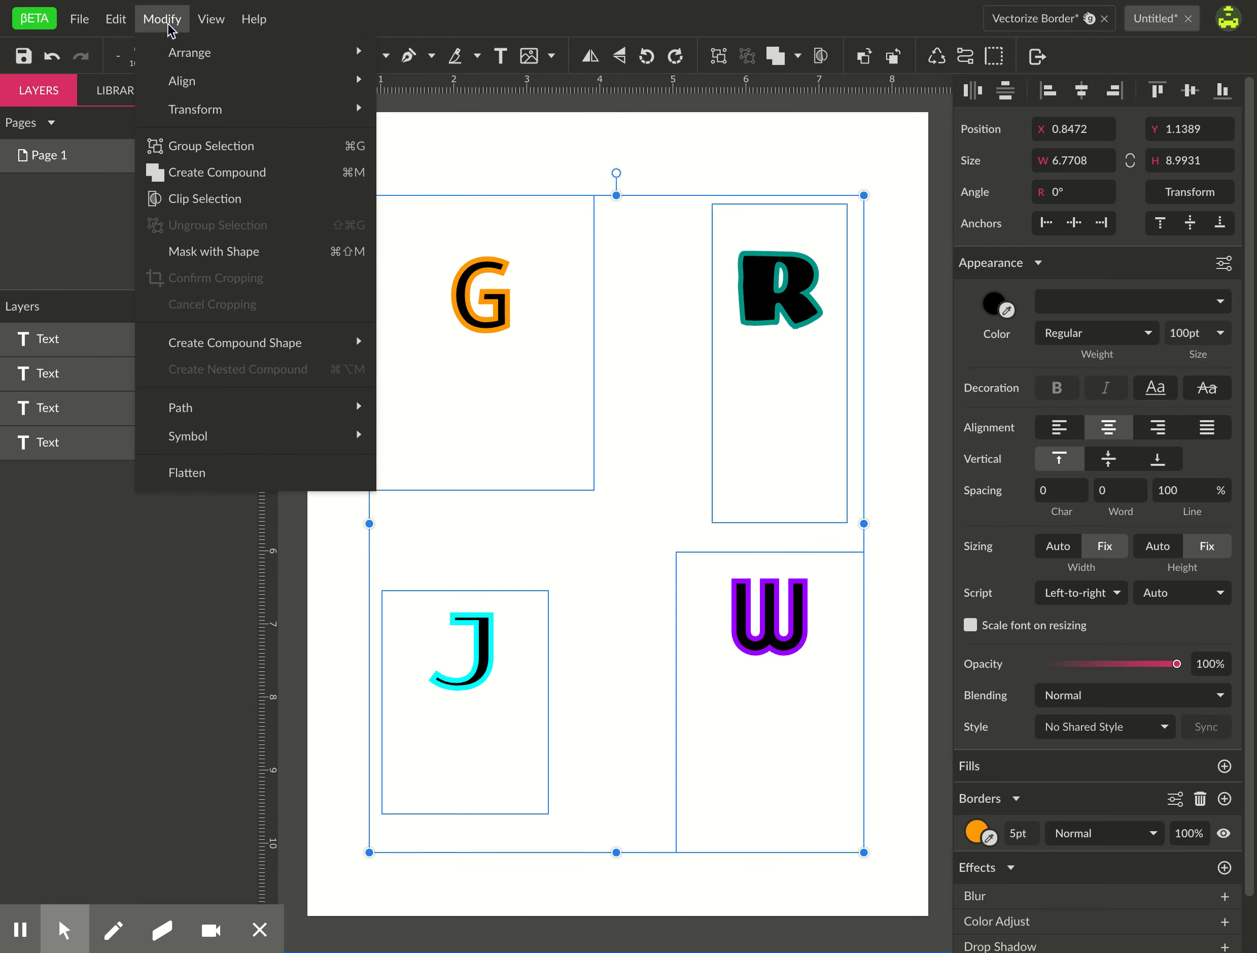
mouse_move(199, 404)
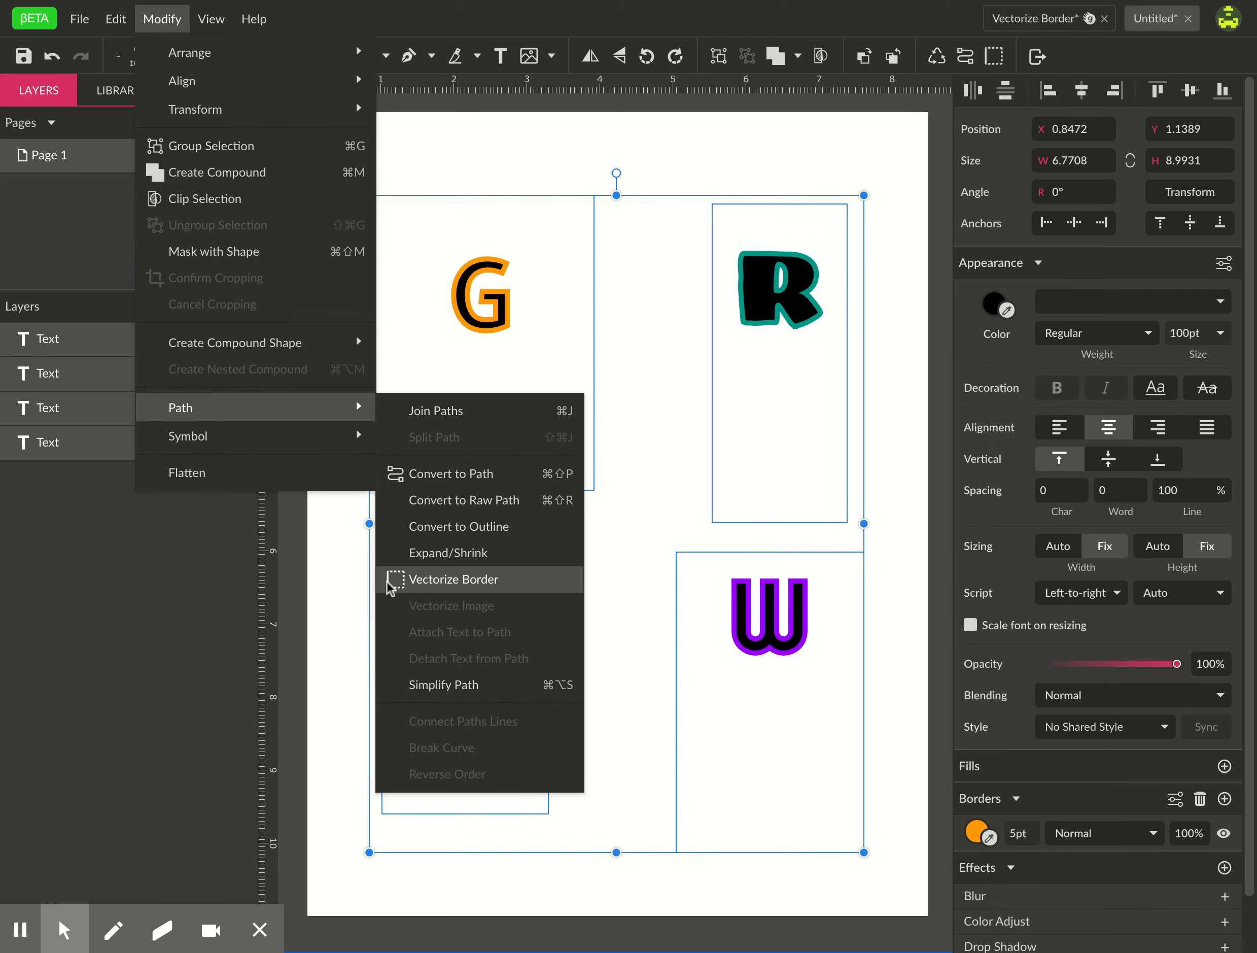
click(463, 587)
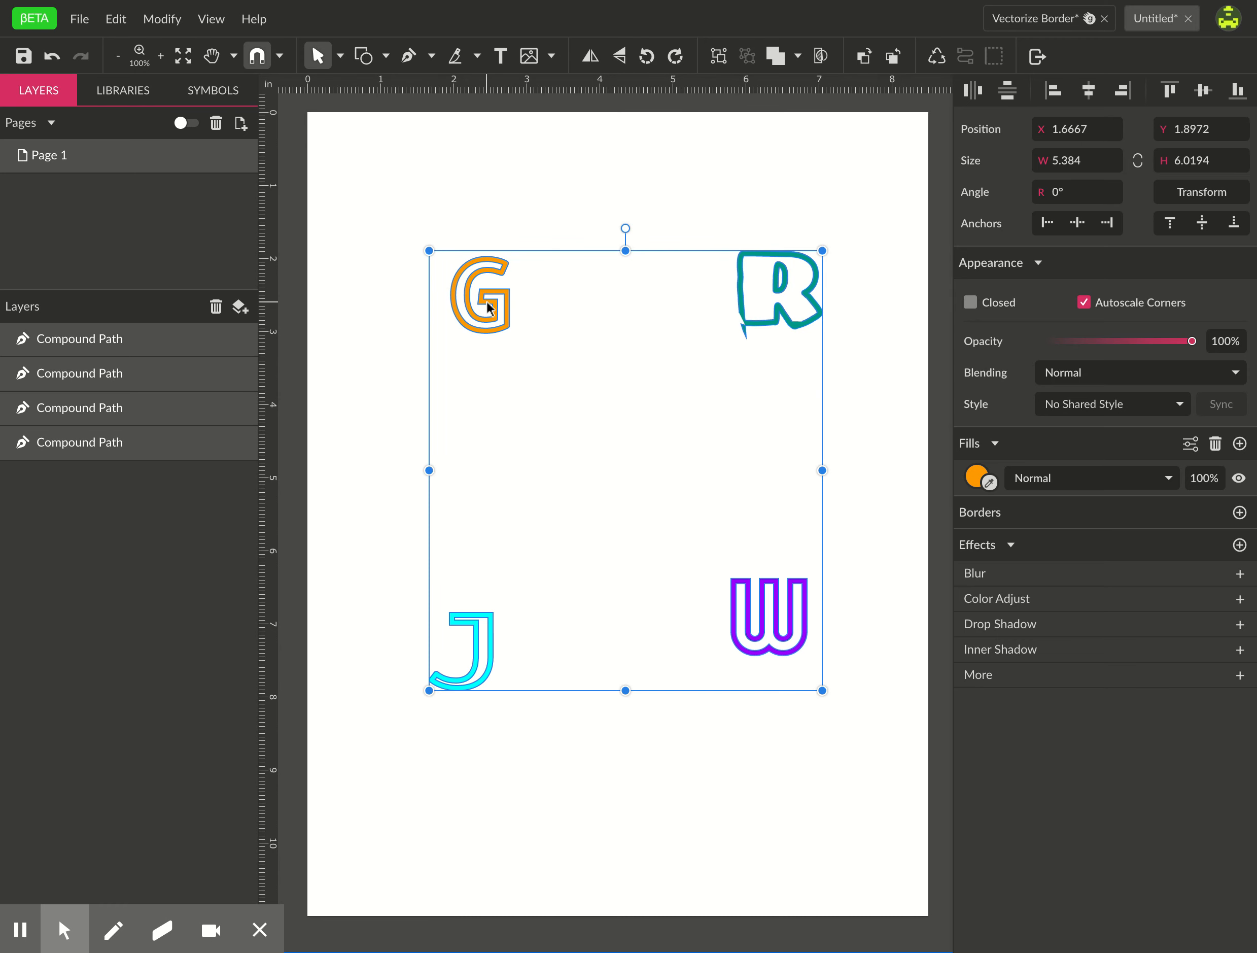
Examine the vectorized G outline up close, including its path nodes
click(593, 314)
scroll(510, 314, up, 5)
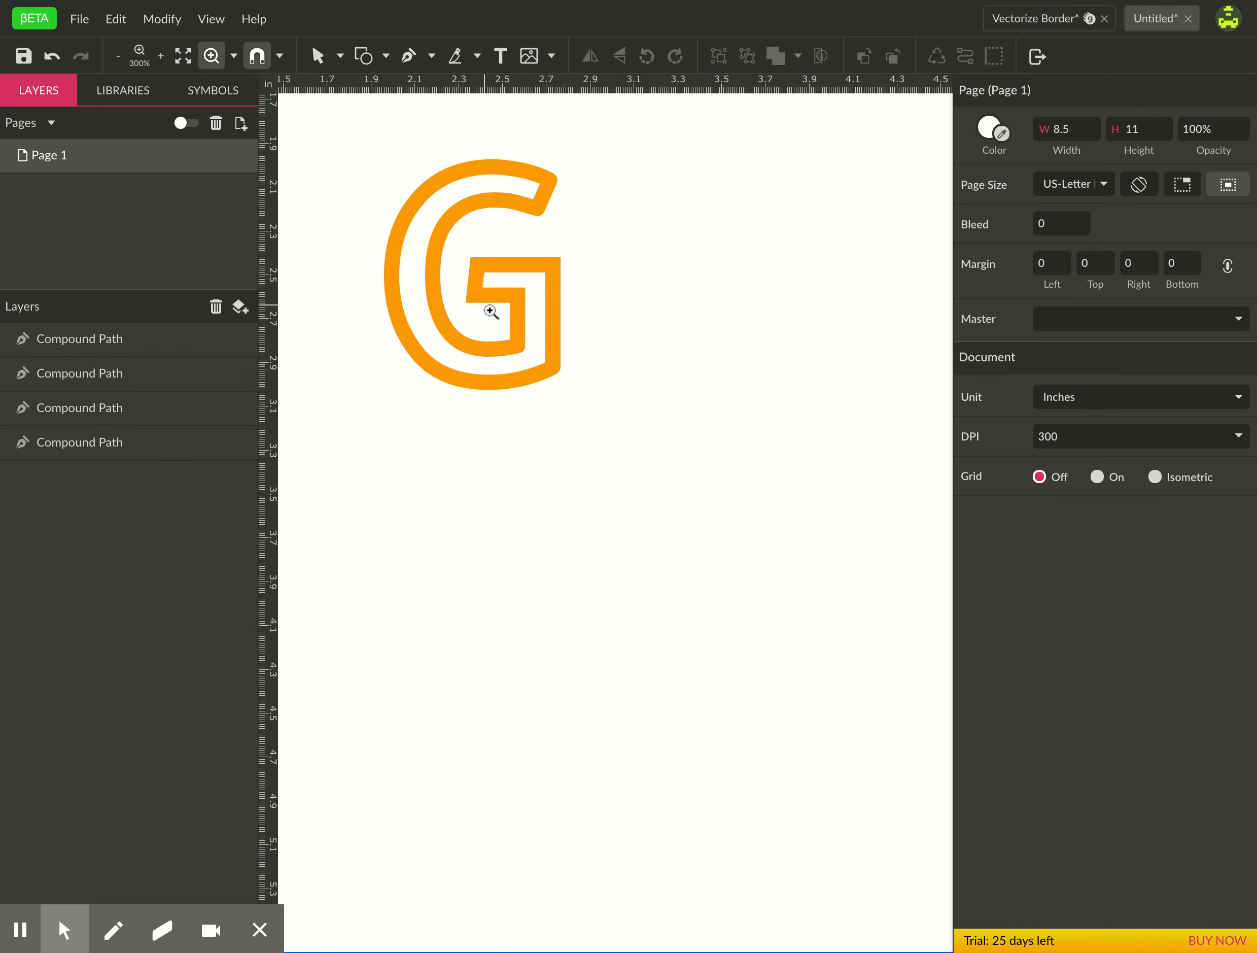
click(458, 340)
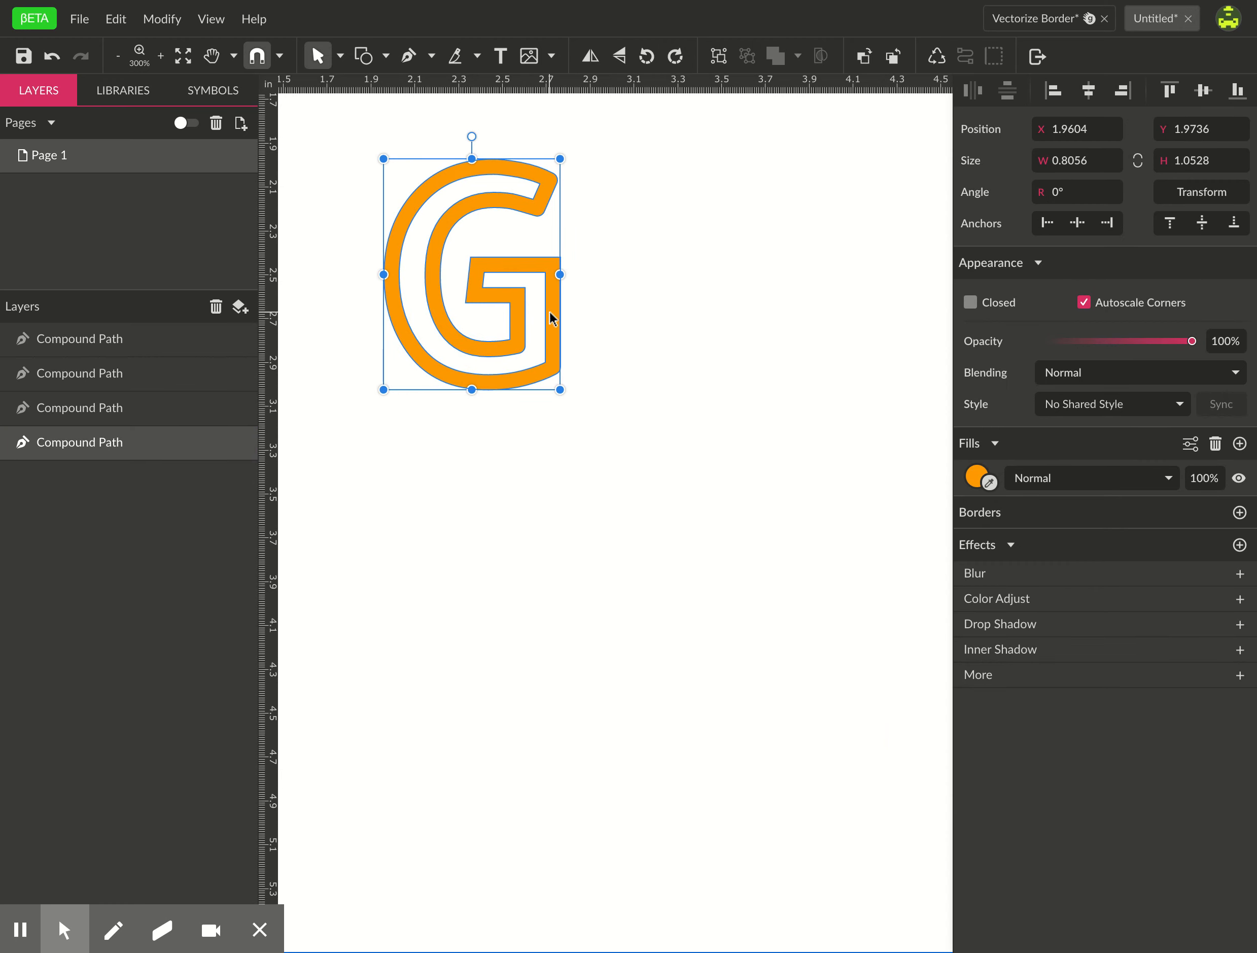
double_click(500, 379)
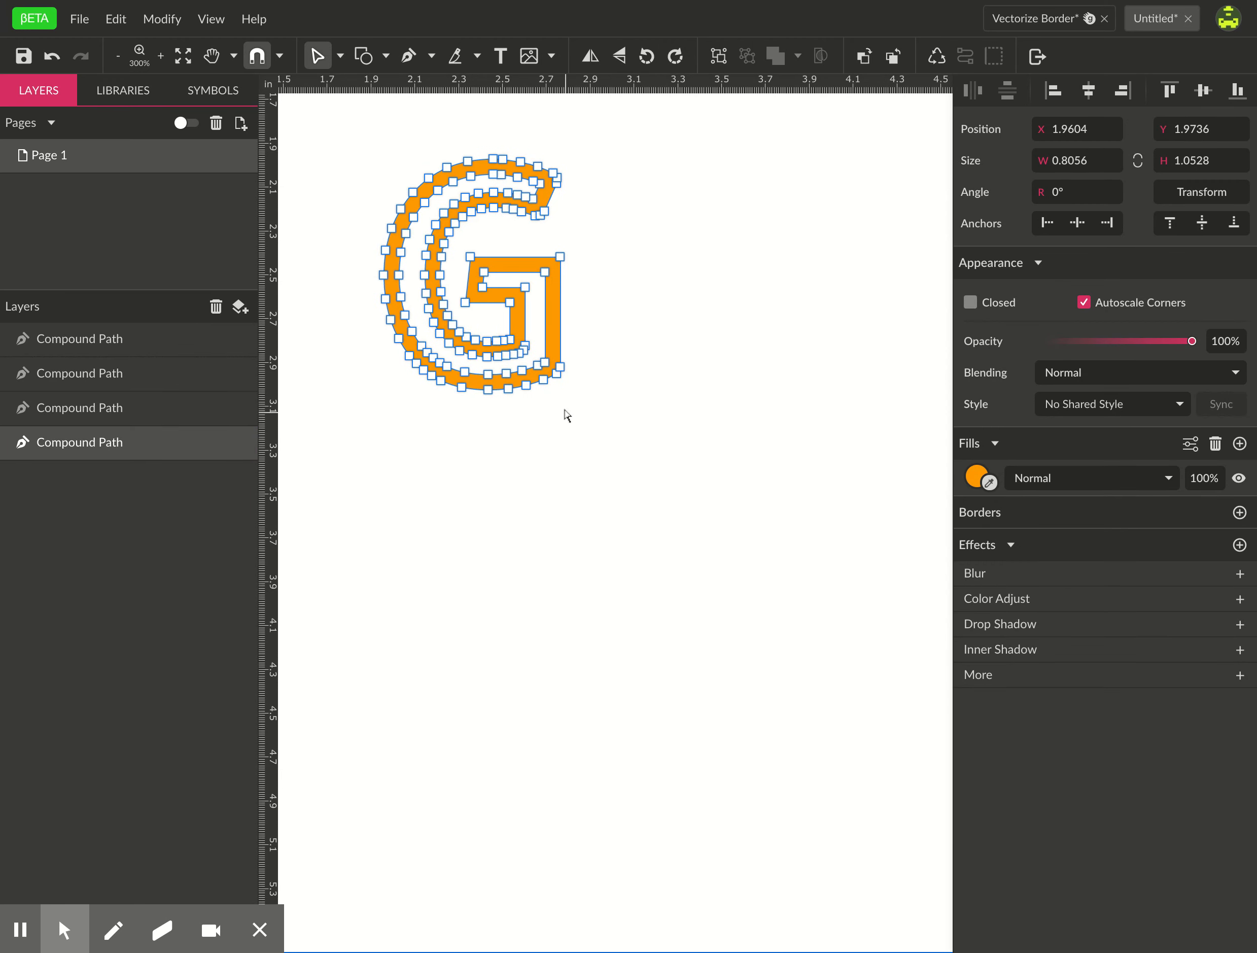
key(Escape)
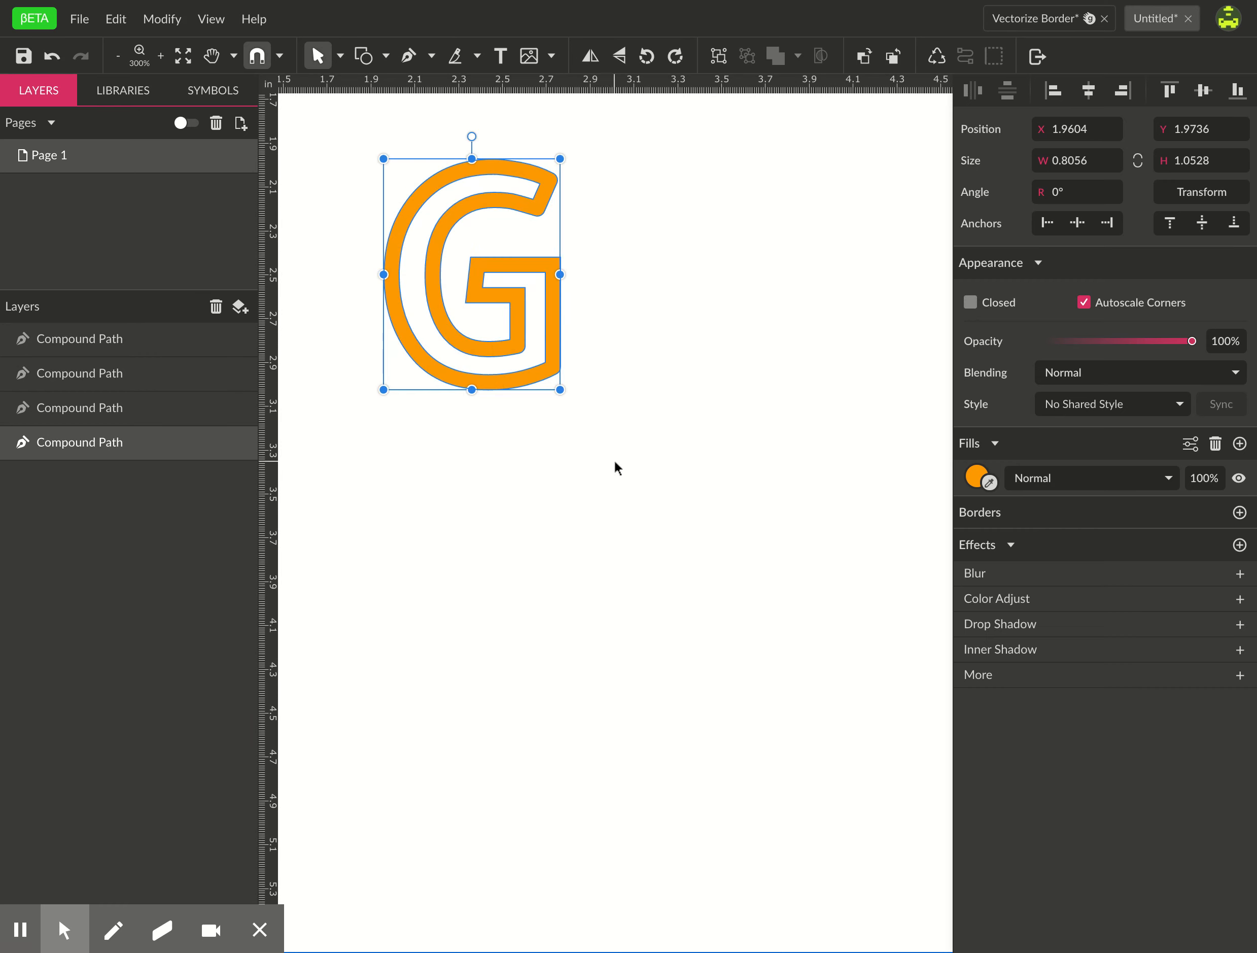
Enlarge the orange G outline to about 3.10 by 4.05 in, extending it towards the page's upper left corner
drag(559, 389, 569, 549)
alt+super+click(717, 721)
alt+super+click(488, 467)
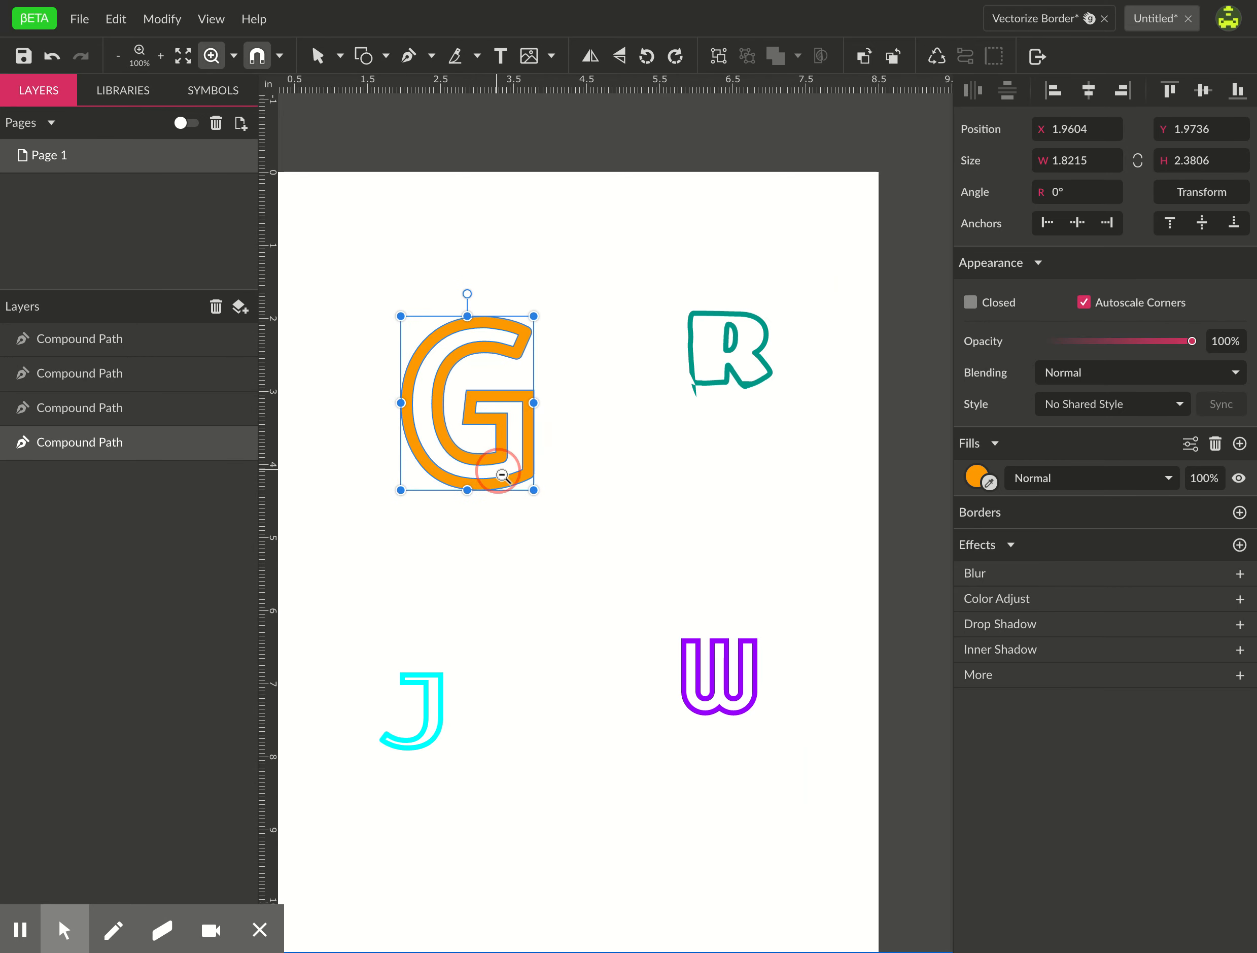
drag(401, 317, 307, 194)
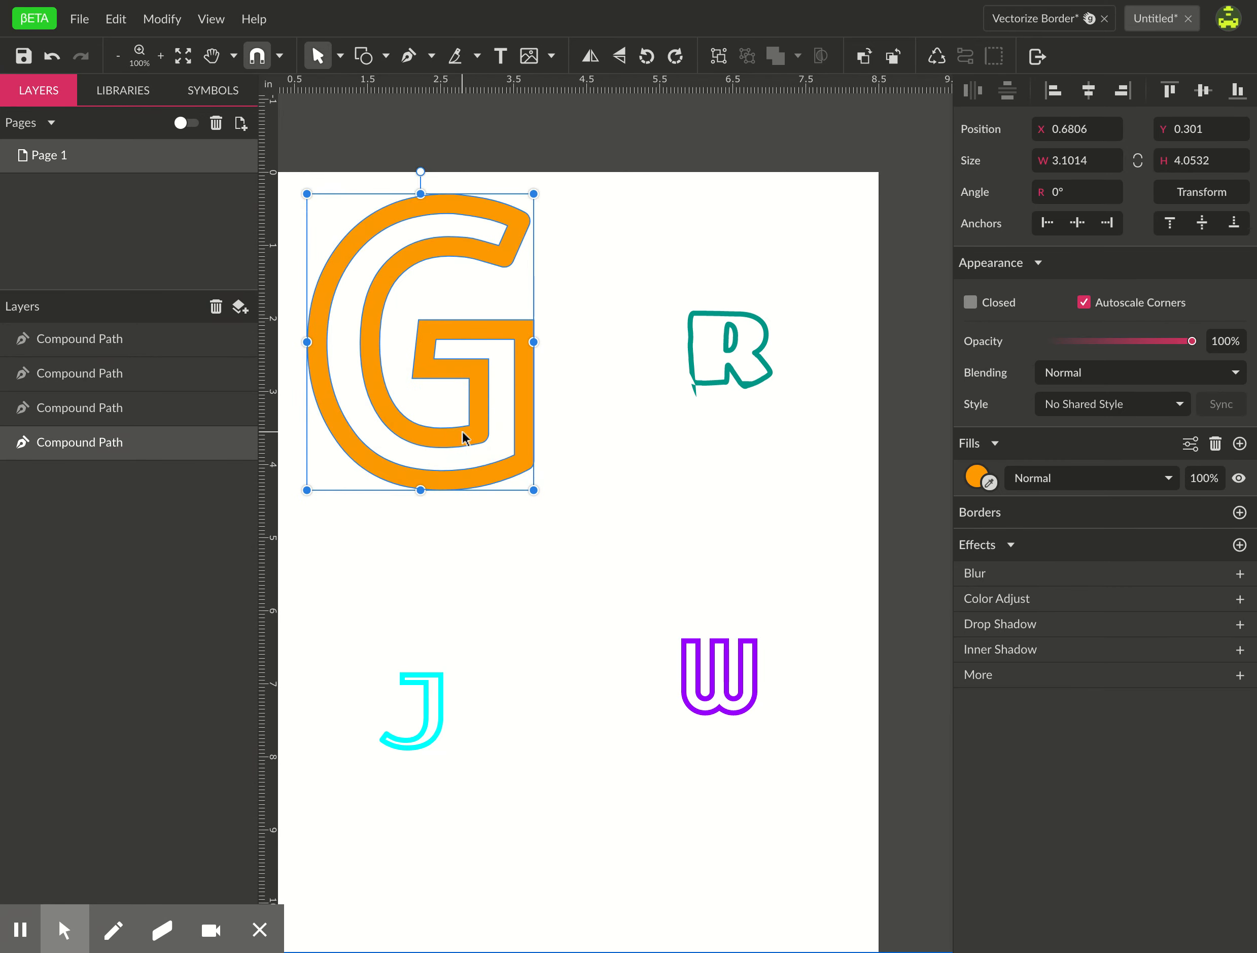
Enlarge the teal R outline to about 2.44 by 2.48 in, extending it up and towards the G
click(697, 344)
drag(684, 288, 595, 216)
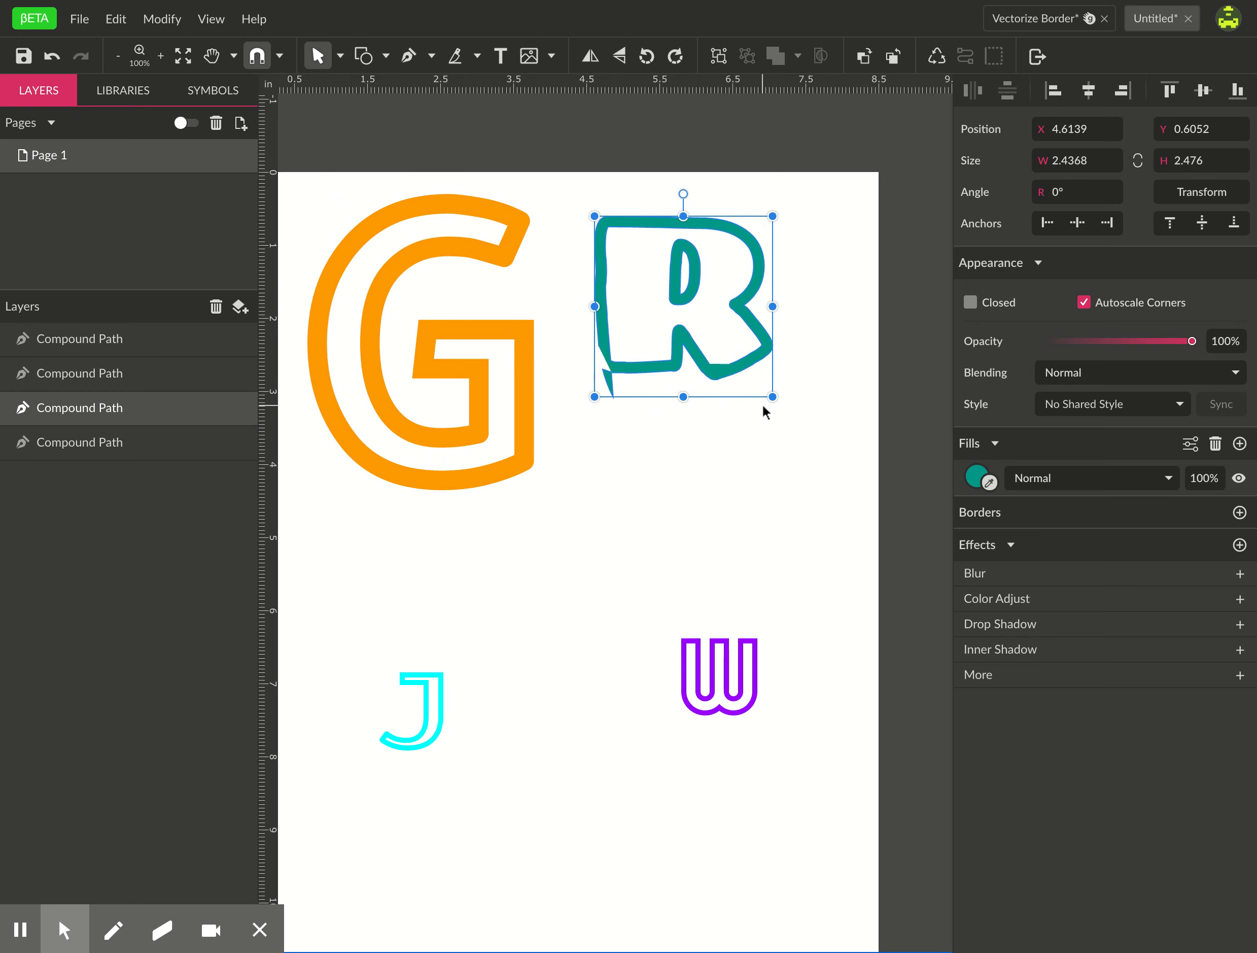
Enlarge the teal R outline to about 3.98 by 4.05 in and stretch the purple W outline to fill the space below it
drag(773, 397, 866, 529)
click(688, 666)
drag(683, 640, 599, 567)
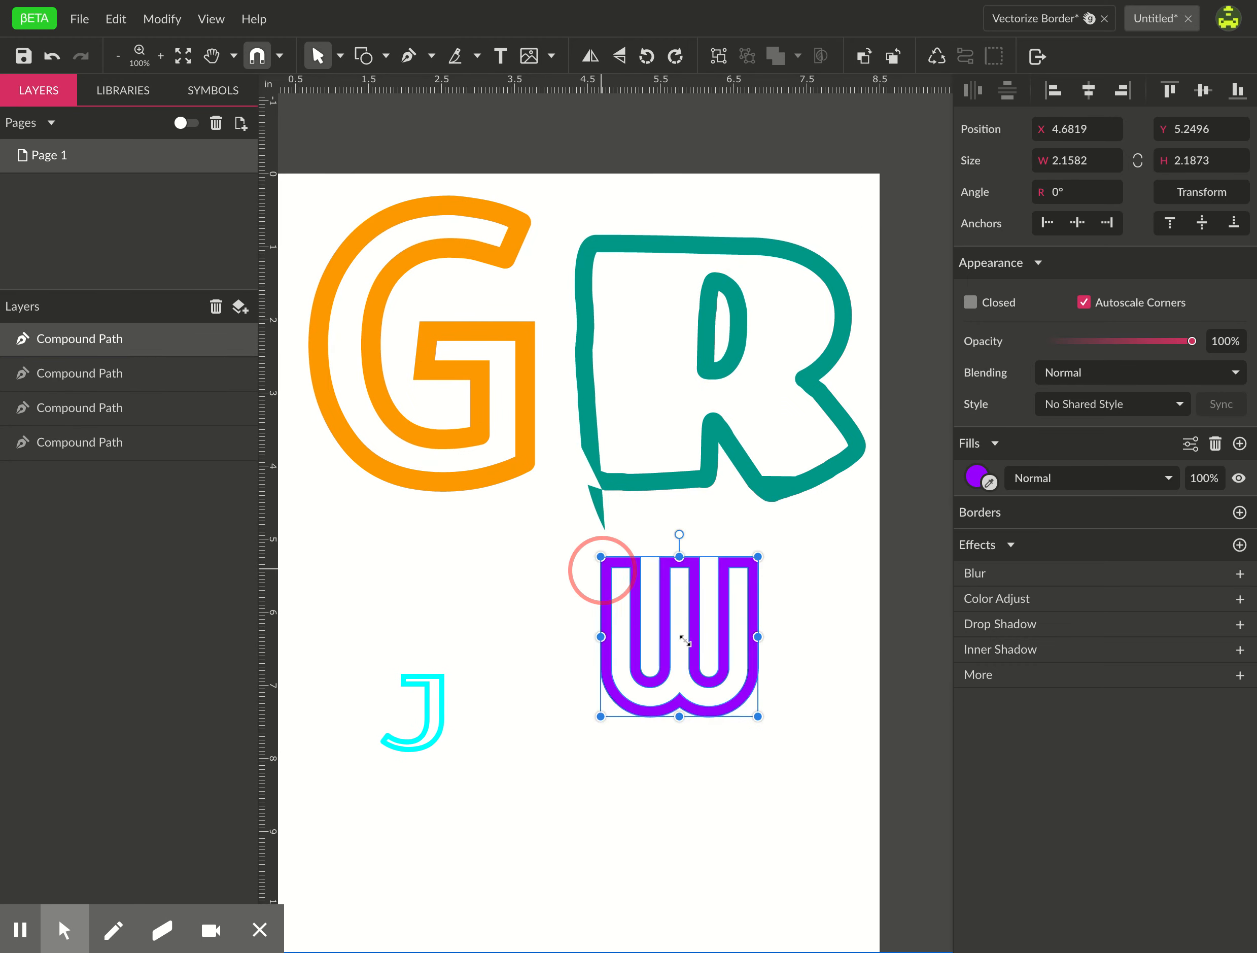
drag(758, 717, 715, 944)
click(797, 807)
click(762, 829)
drag(651, 795, 664, 722)
Enlarge the cyan J outline to about 3.76 in wide so it fills the page area below the G
key(space)
click(429, 668)
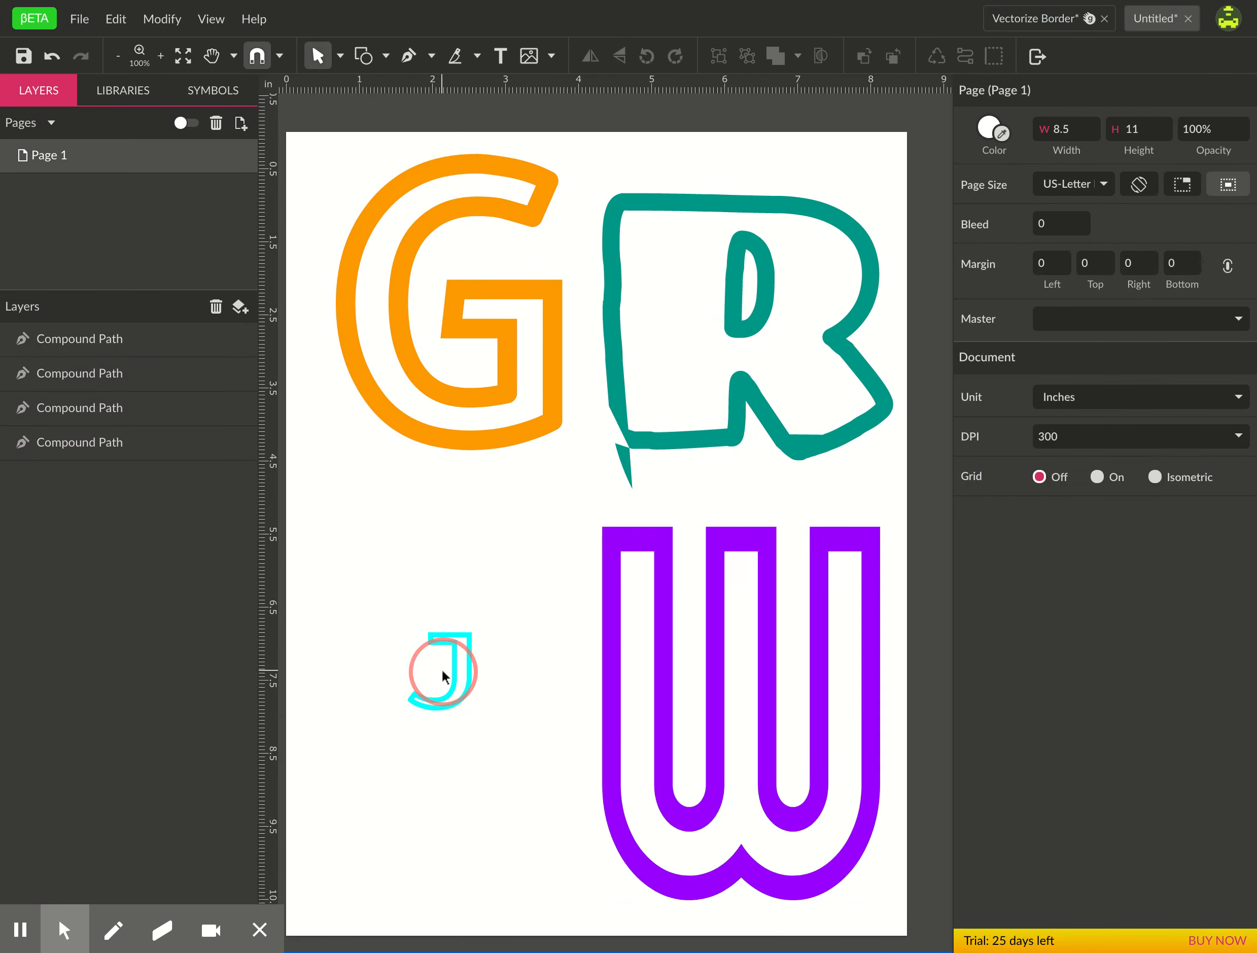
click(458, 682)
drag(409, 632, 290, 488)
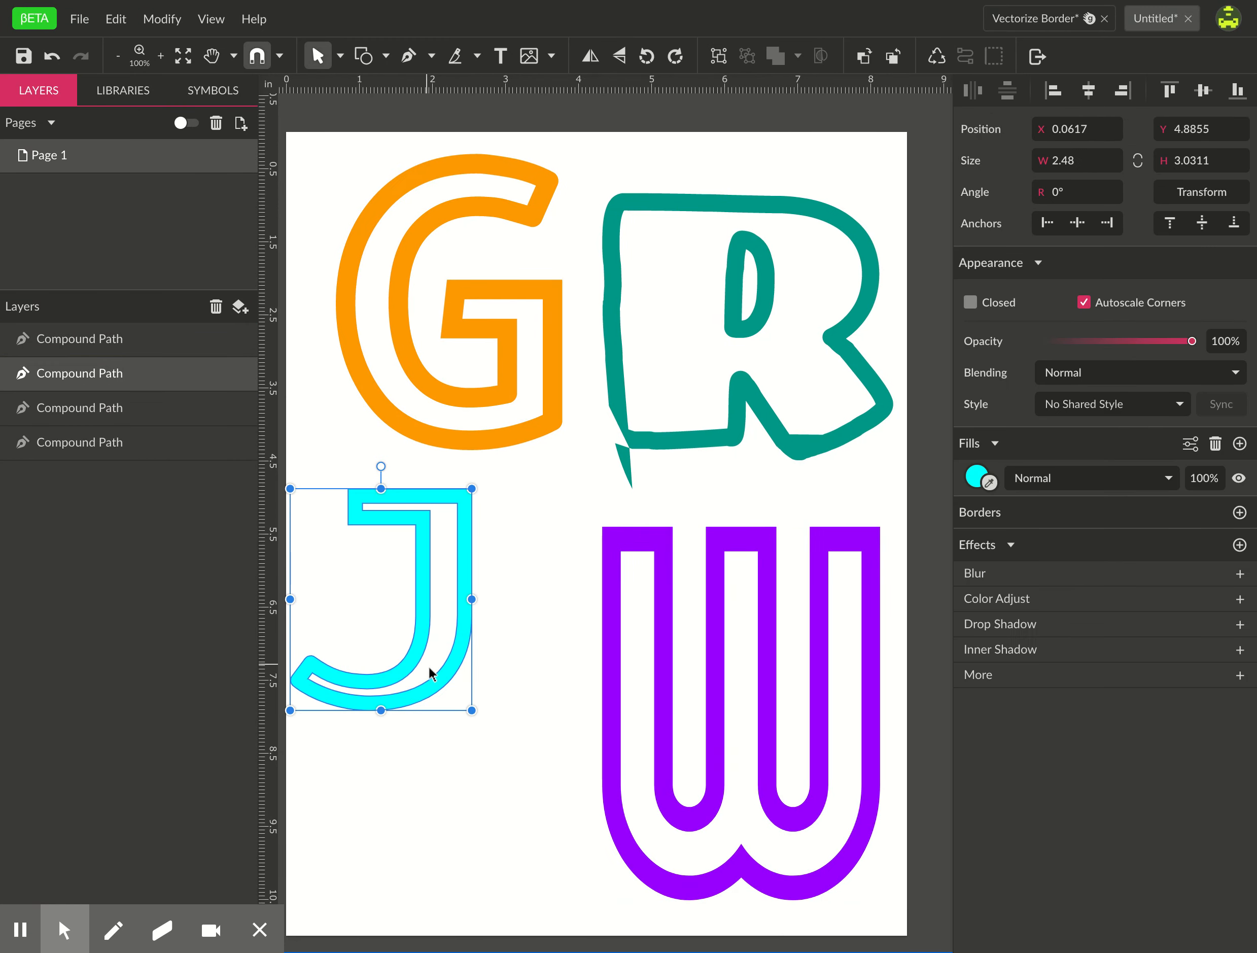
drag(472, 710, 575, 834)
drag(525, 782, 525, 832)
drag(574, 531, 564, 538)
click(478, 682)
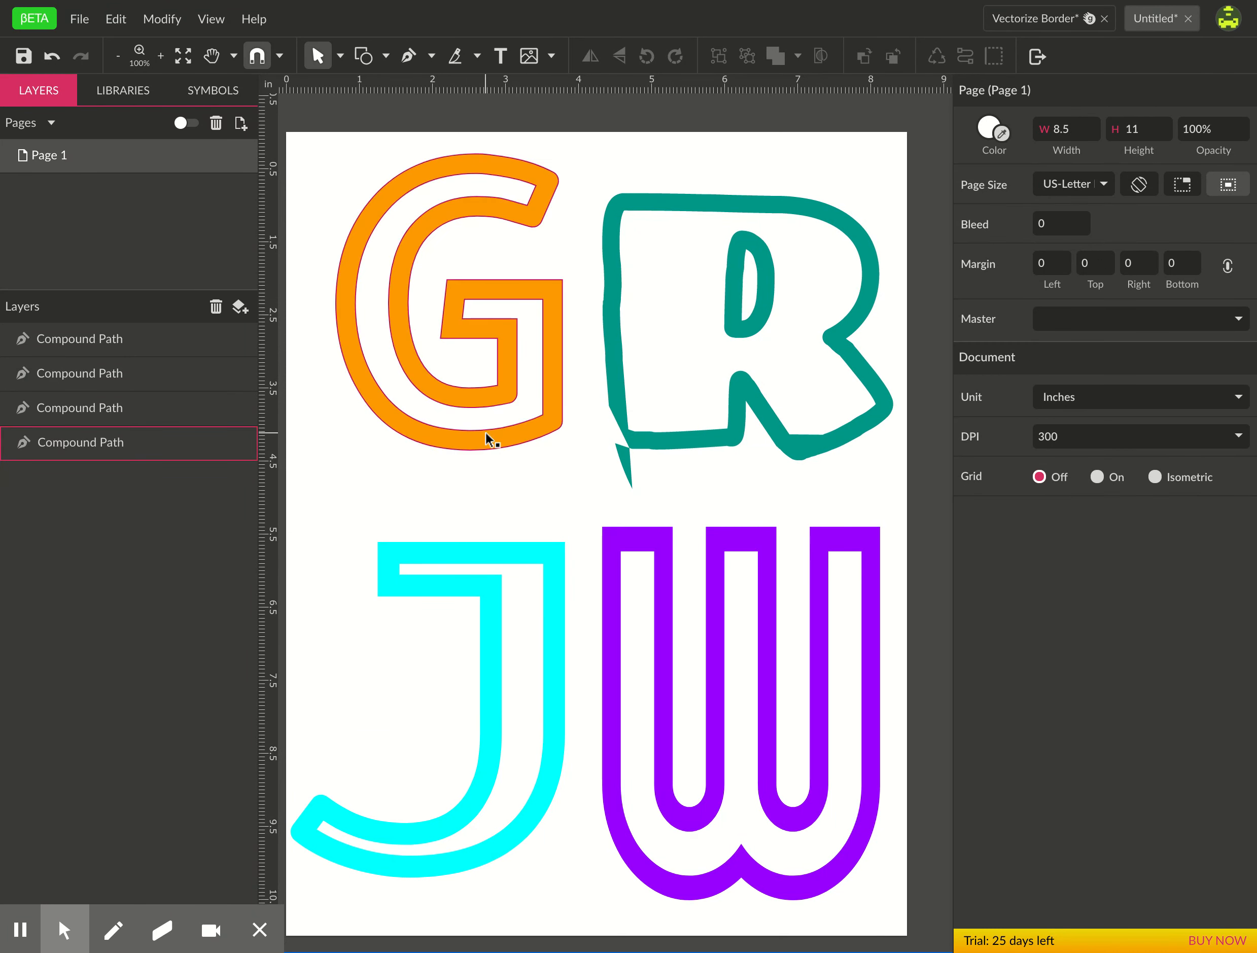
Switch to the node-editing selection tool and show the path nodes of the orange G outline up close
key(z)
click(473, 383)
click(472, 341)
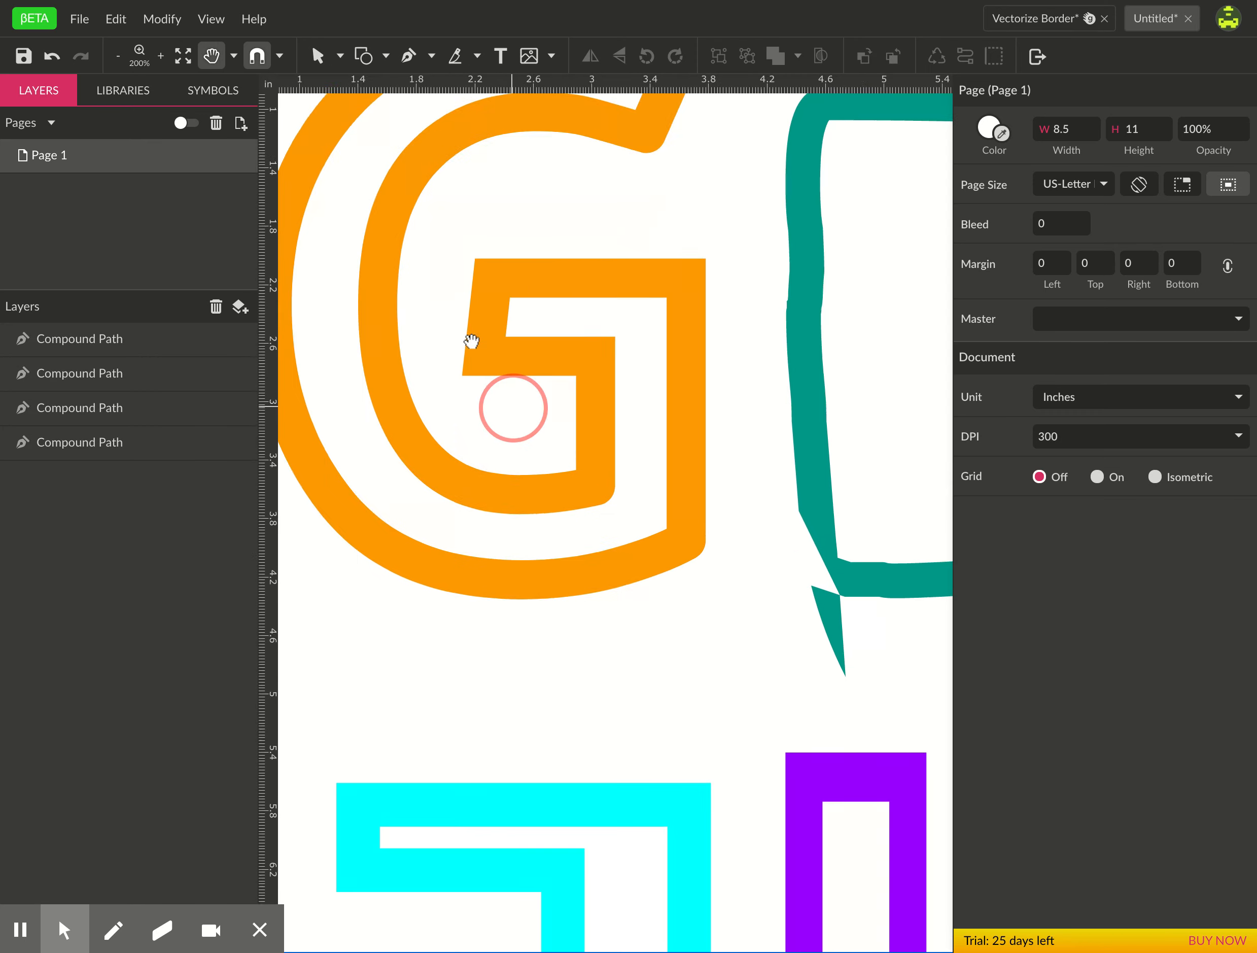
key(v)
click(647, 518)
click(590, 401)
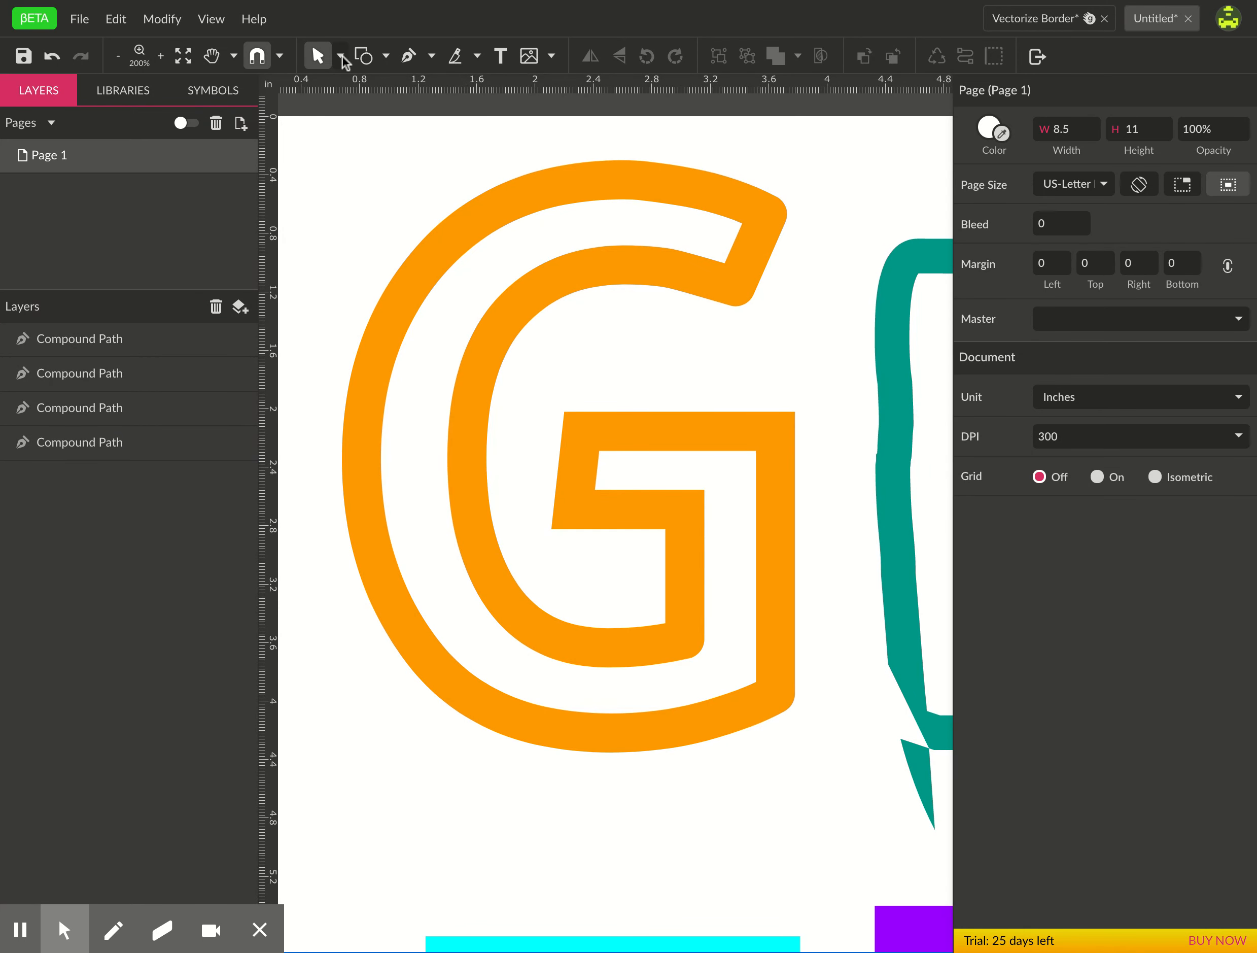
click(341, 56)
click(356, 113)
click(420, 280)
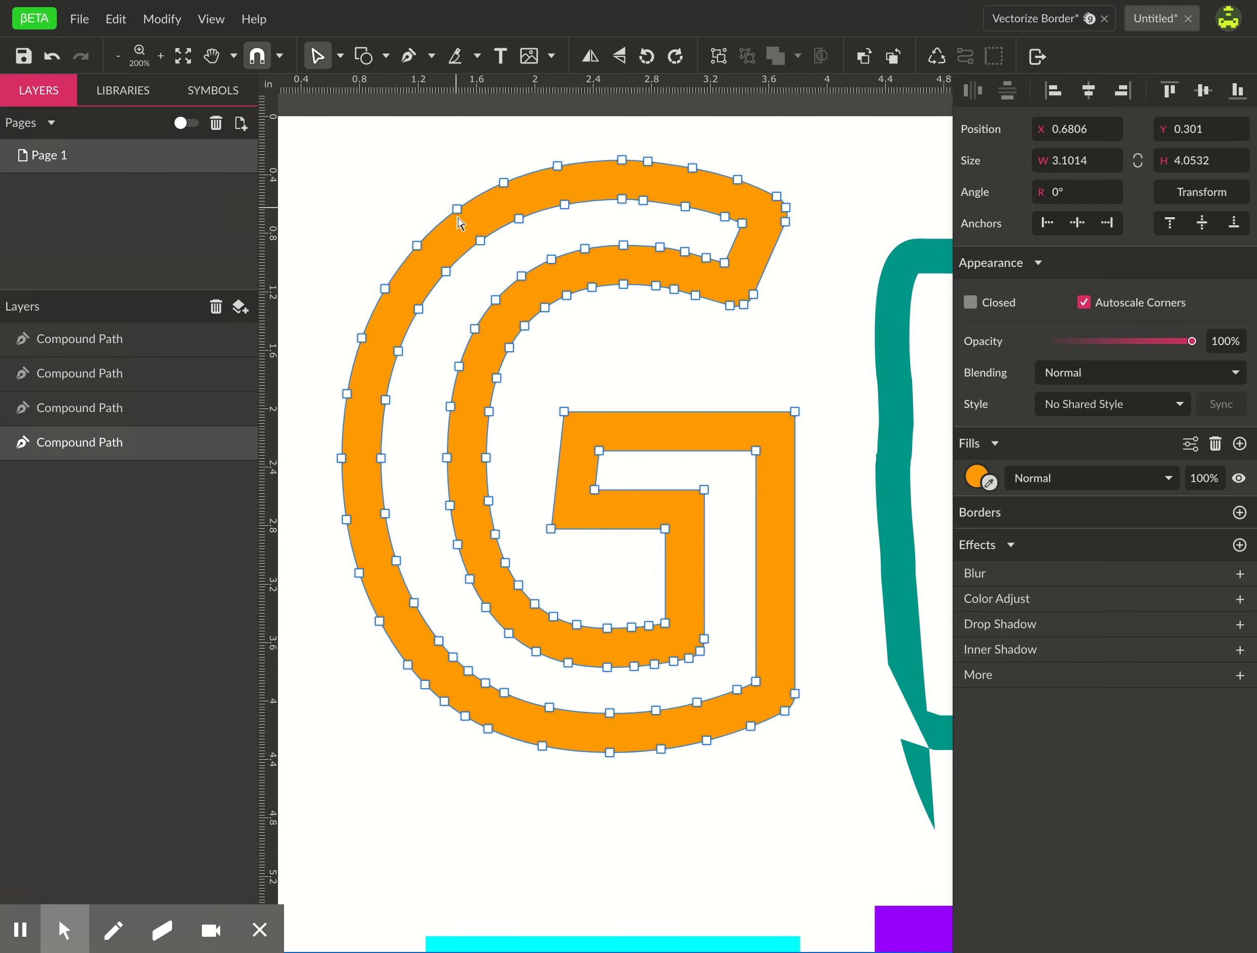
Try to pull two nodes on the upper left of the G's outer edge outward into points
key(space)
mouse_move(508, 213)
mouse_down()
mouse_move(511, 258)
mouse_move(492, 193)
mouse_up()
drag(414, 281, 380, 243)
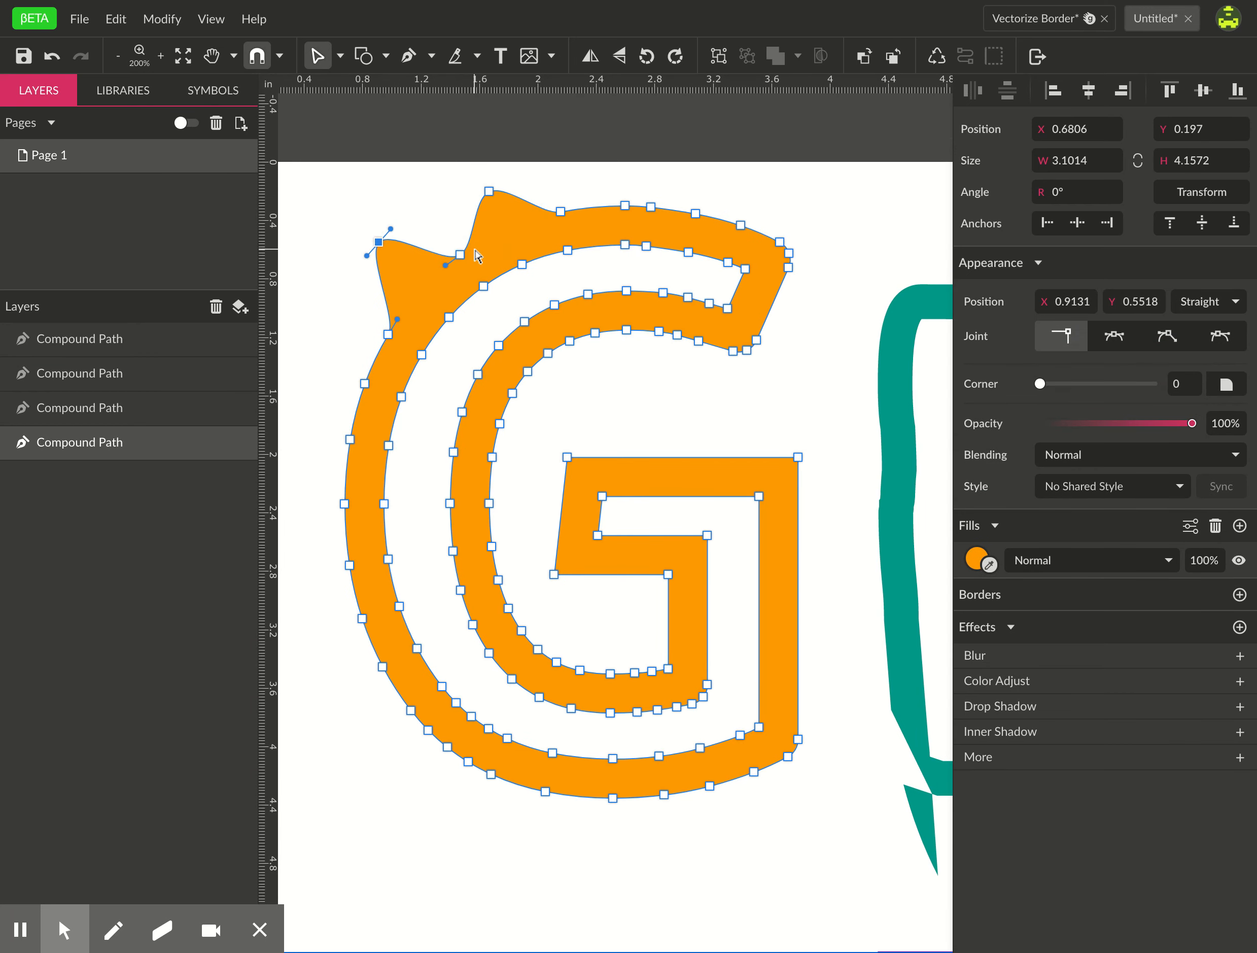
key(ctrl+z)
key(ctrl+z)
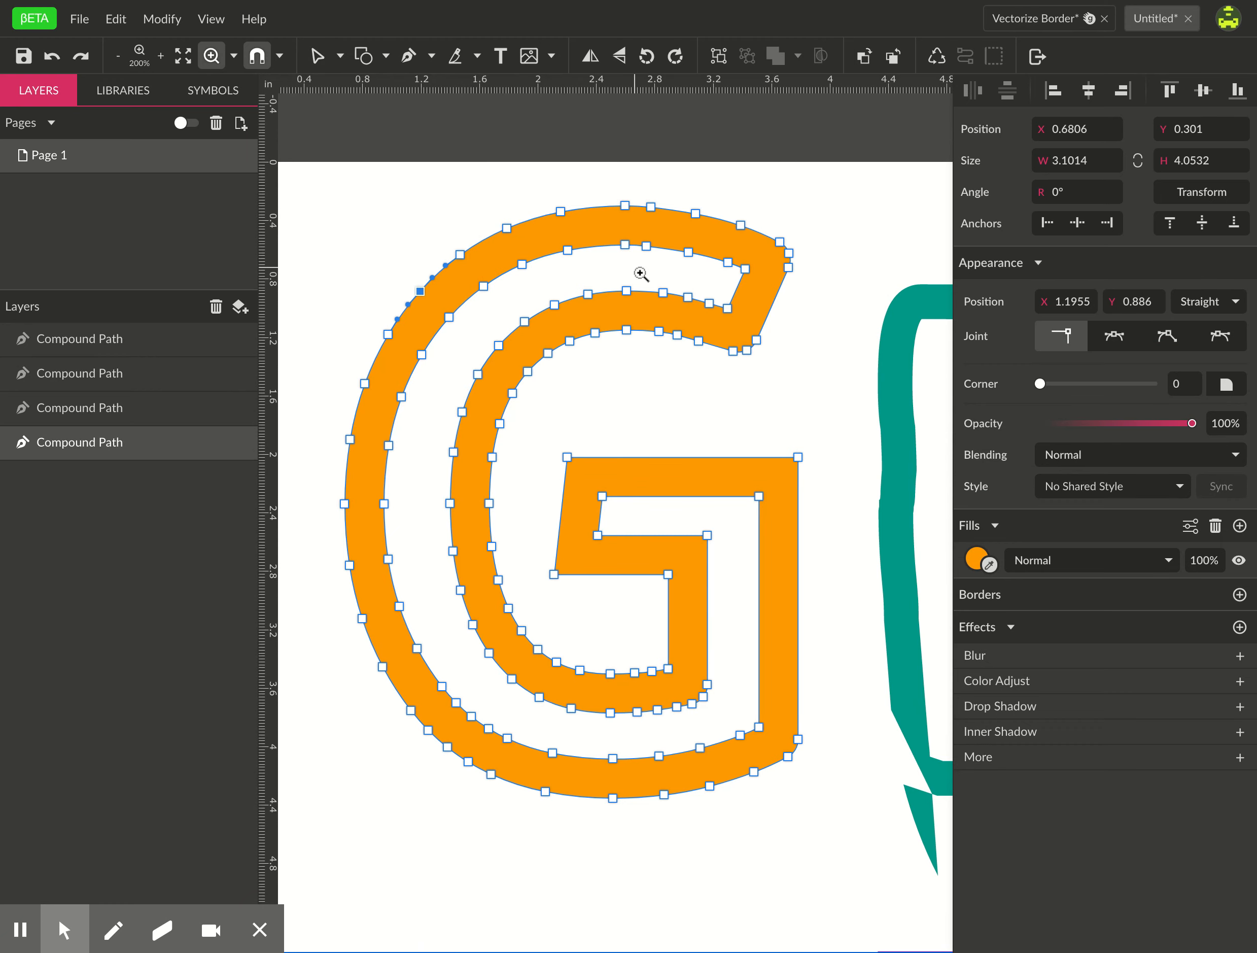
Move alternate nodes of the G's upper inner contour up and down to form a jagged channel
scroll(639, 274, up, 2)
drag(776, 261, 741, 292)
drag(653, 240, 650, 280)
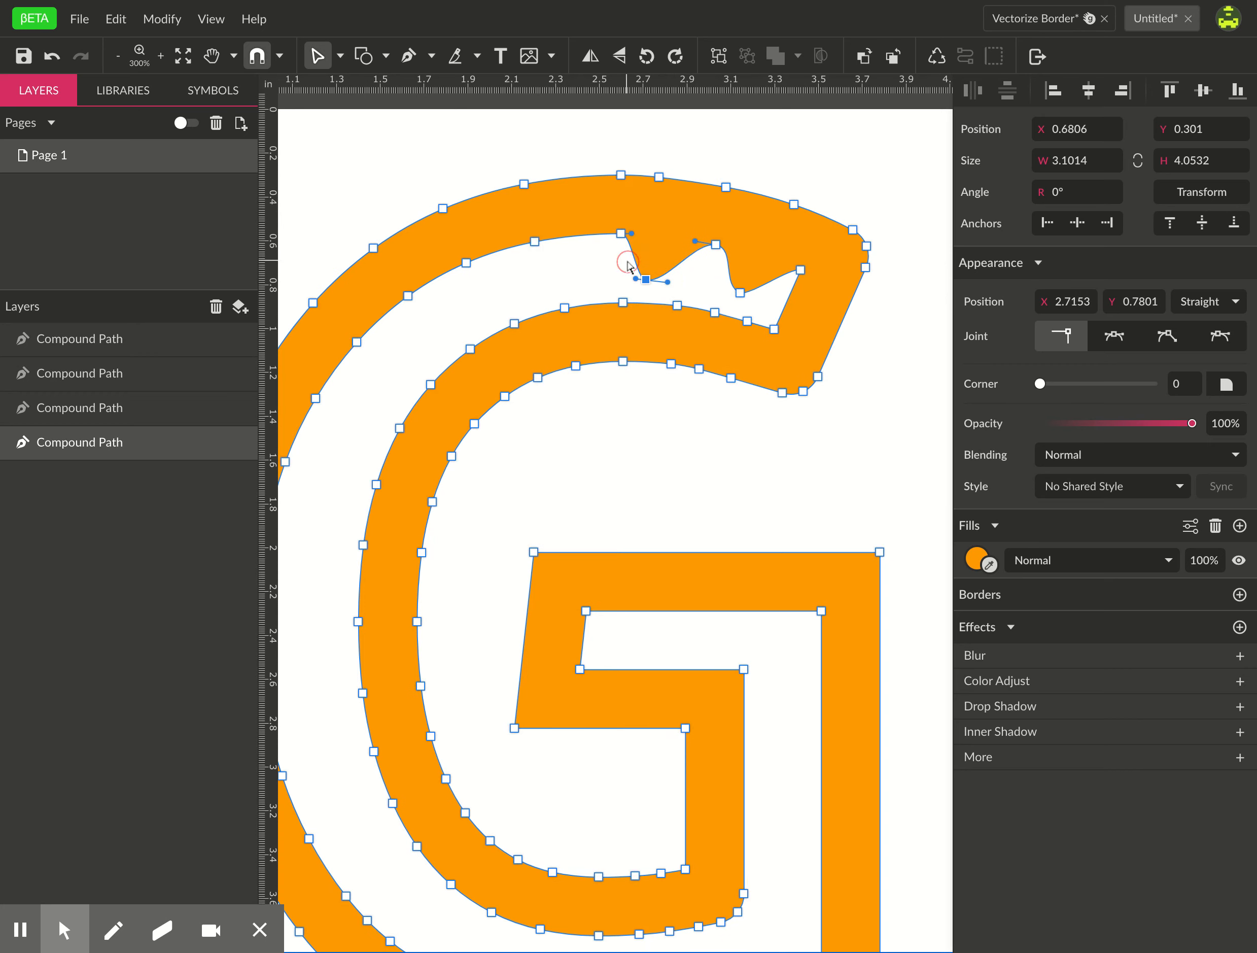
drag(535, 243, 540, 280)
drag(358, 342, 385, 362)
drag(474, 352, 449, 308)
drag(568, 309, 601, 281)
drag(680, 306, 686, 287)
Continue the jagged channel down the G's left curve by shifting alternate nodes on both sides sideways
key(space)
drag(478, 396, 636, 308)
drag(445, 374, 489, 391)
drag(555, 352, 505, 329)
drag(522, 455, 459, 462)
drag(419, 532, 470, 534)
drag(522, 604, 463, 610)
drag(441, 685, 501, 682)
drag(524, 739, 473, 646)
drag(461, 711, 499, 694)
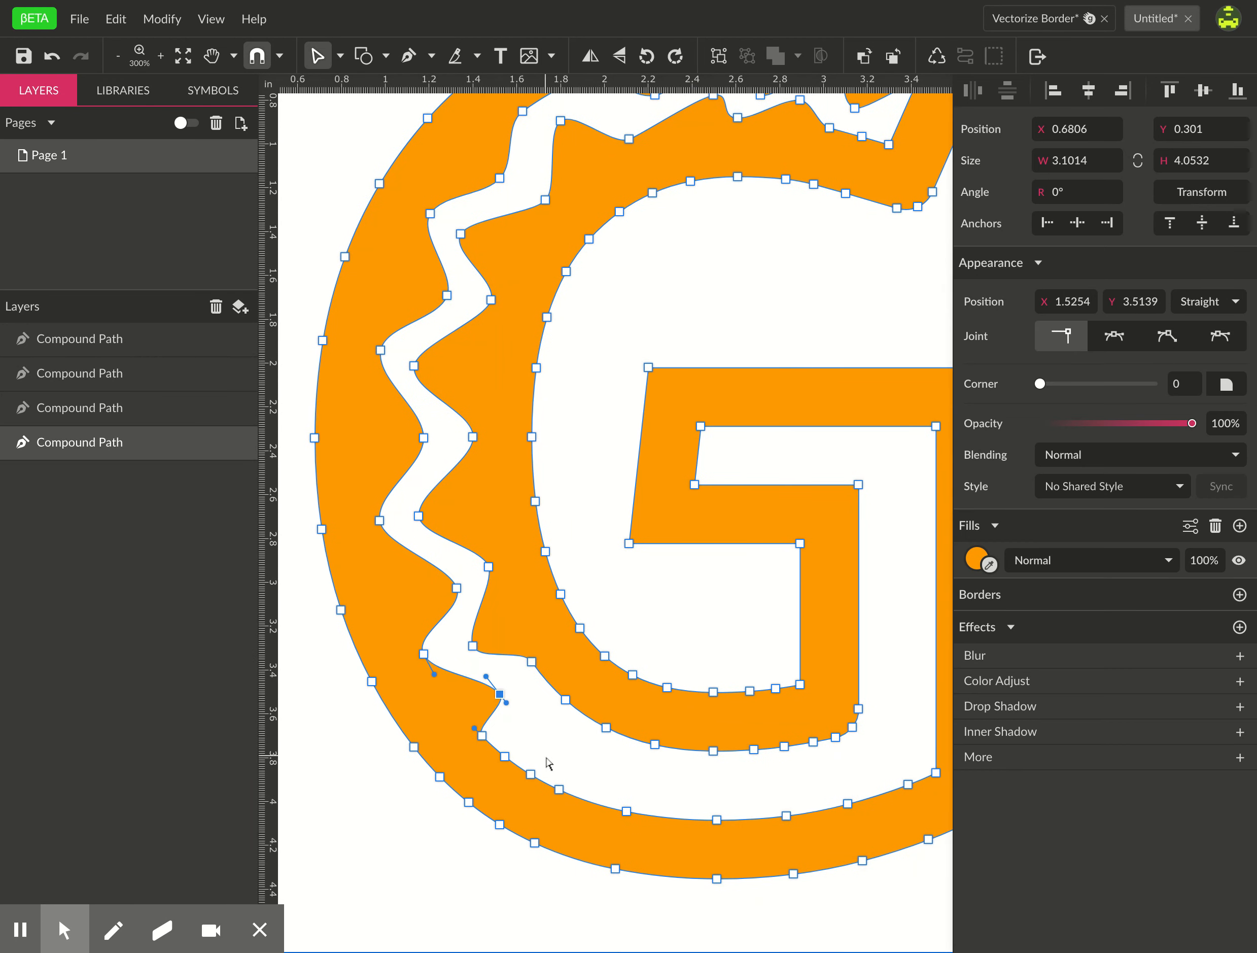
Pull alternate nodes along the channel at the bottom of the G into spikes, undoing the move of the node at the straight edge
drag(531, 774, 557, 741)
drag(656, 747, 632, 773)
drag(753, 750, 755, 787)
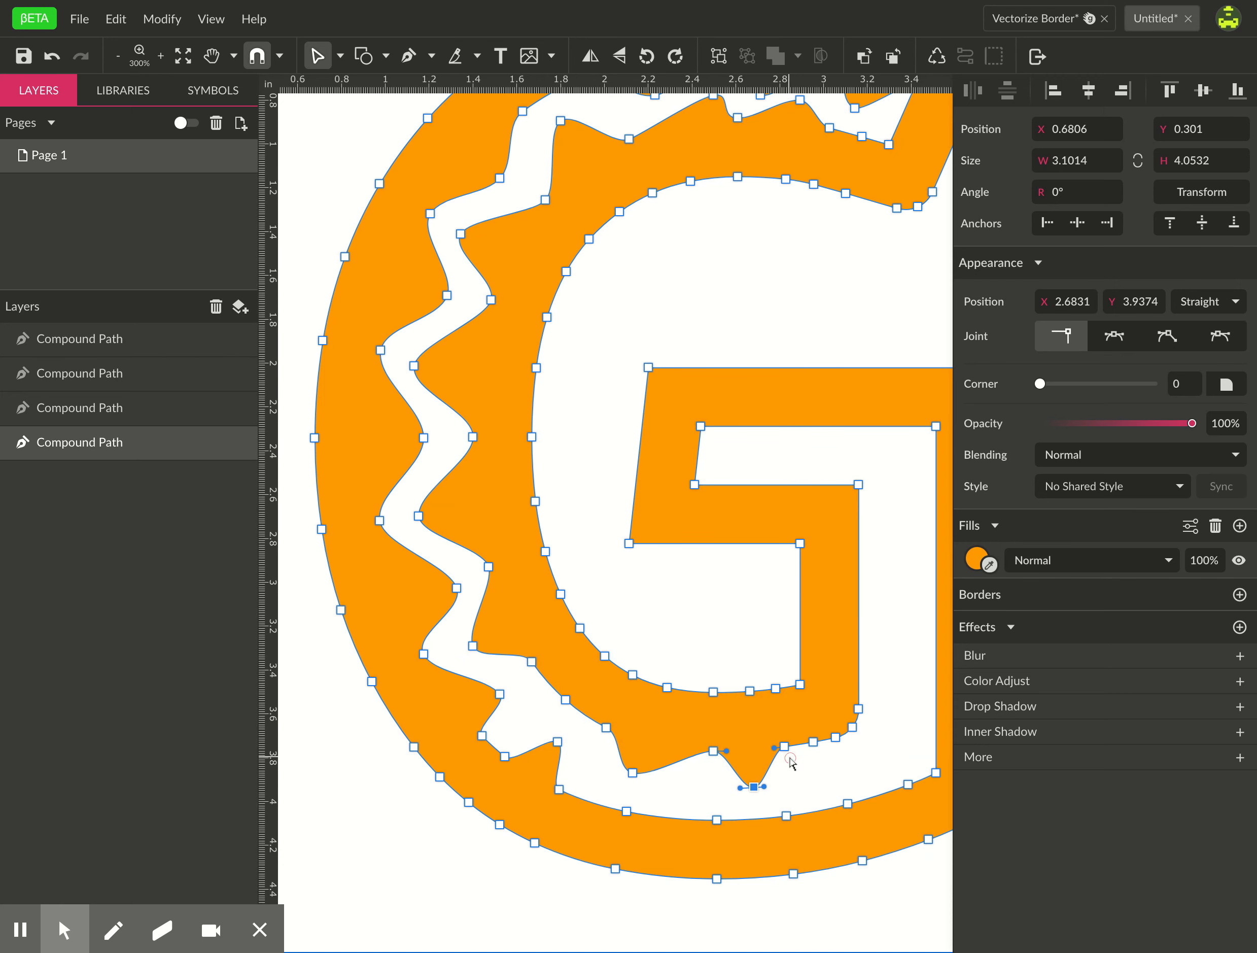
drag(813, 742, 826, 775)
drag(859, 708, 908, 732)
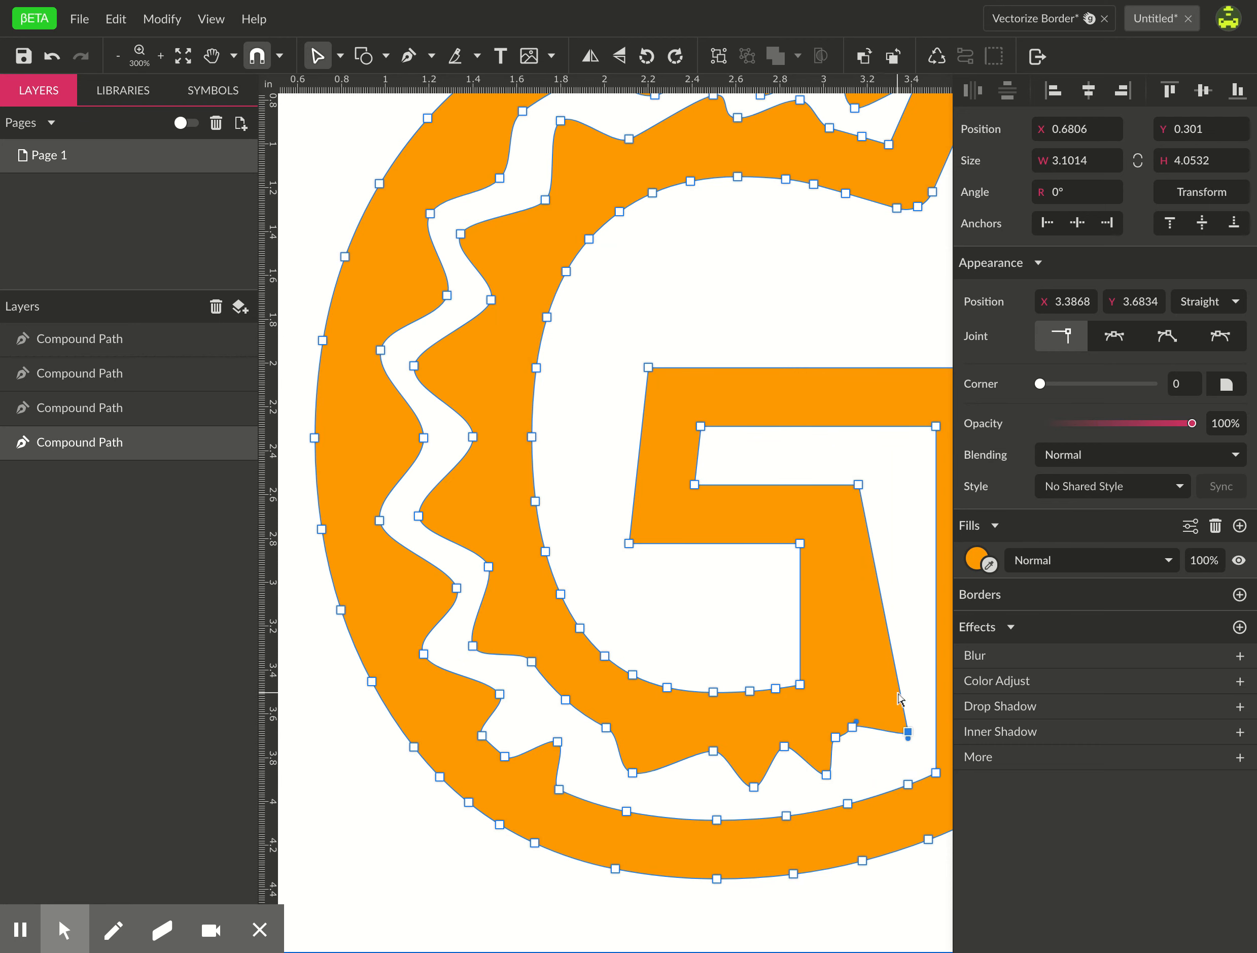
key(ctrl+z)
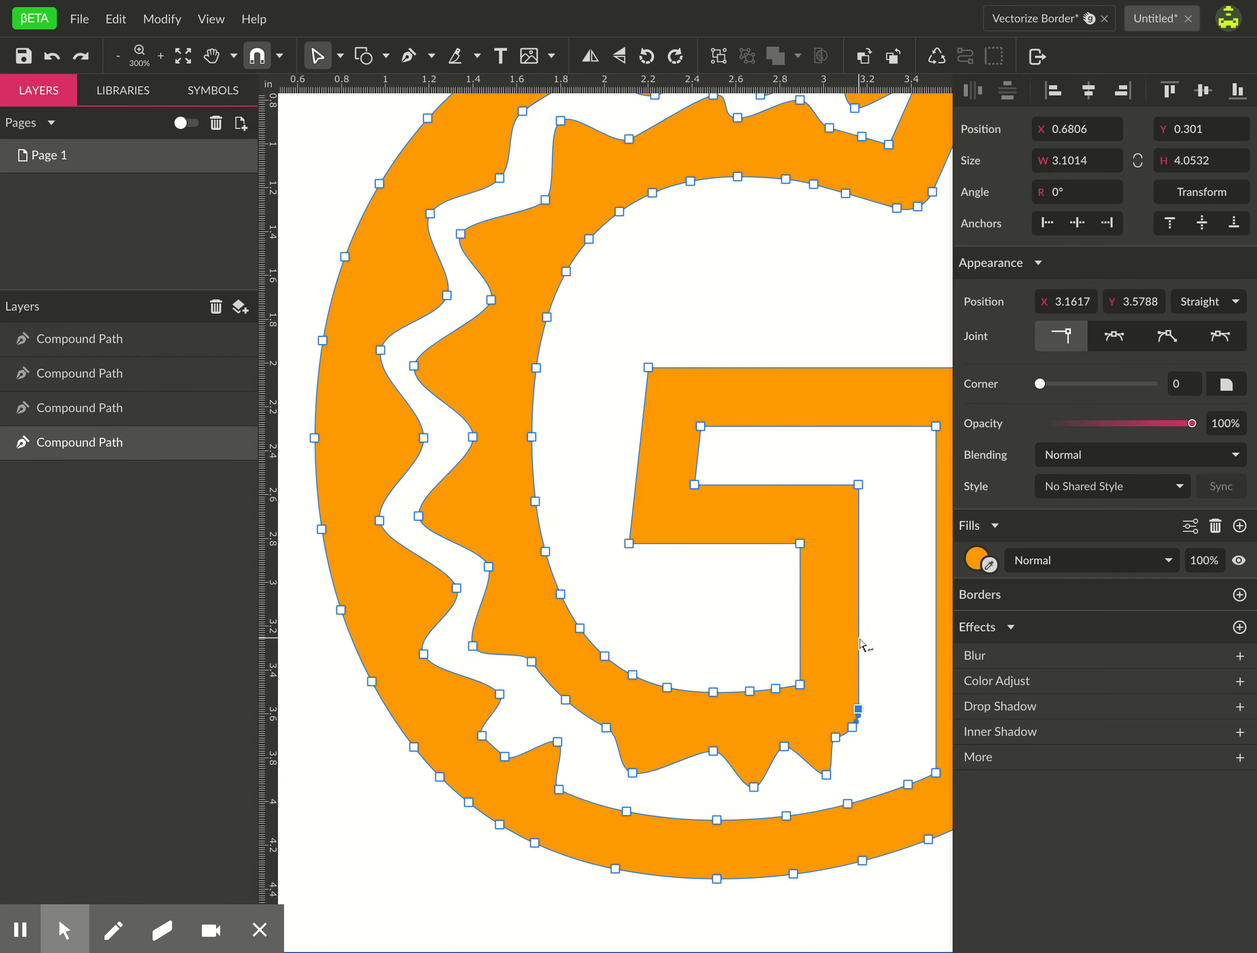
Add three nodes to the vertical edge beneath the G's crossbar and pull two of them outward to about X 3.36 in
click(859, 642)
click(861, 588)
click(859, 547)
drag(859, 547, 903, 543)
drag(859, 642, 903, 646)
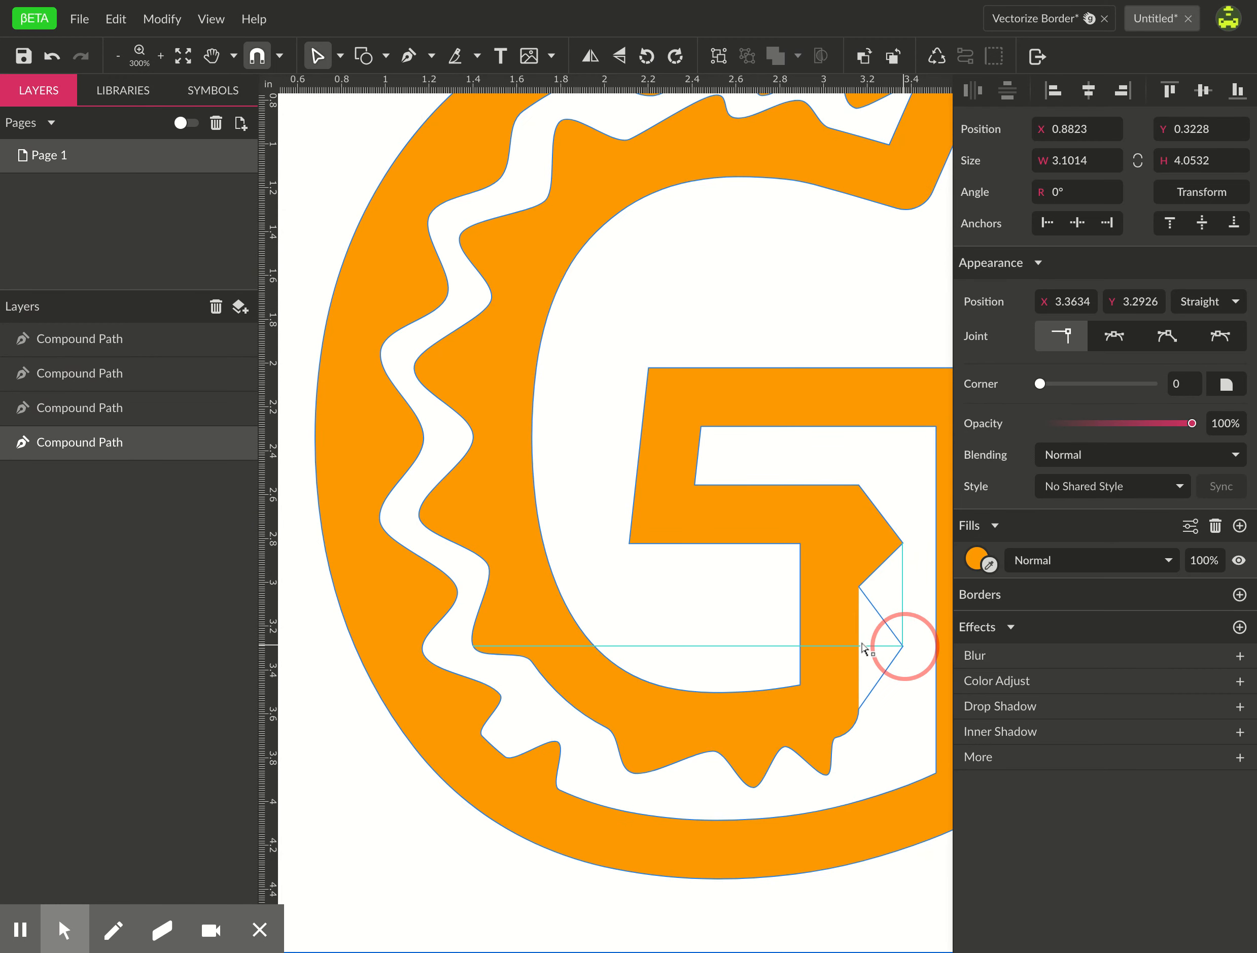
Select the two pulled-out nodes and round them with the Mirrored joint, switching their joint type to Disconnected
drag(924, 521, 857, 703)
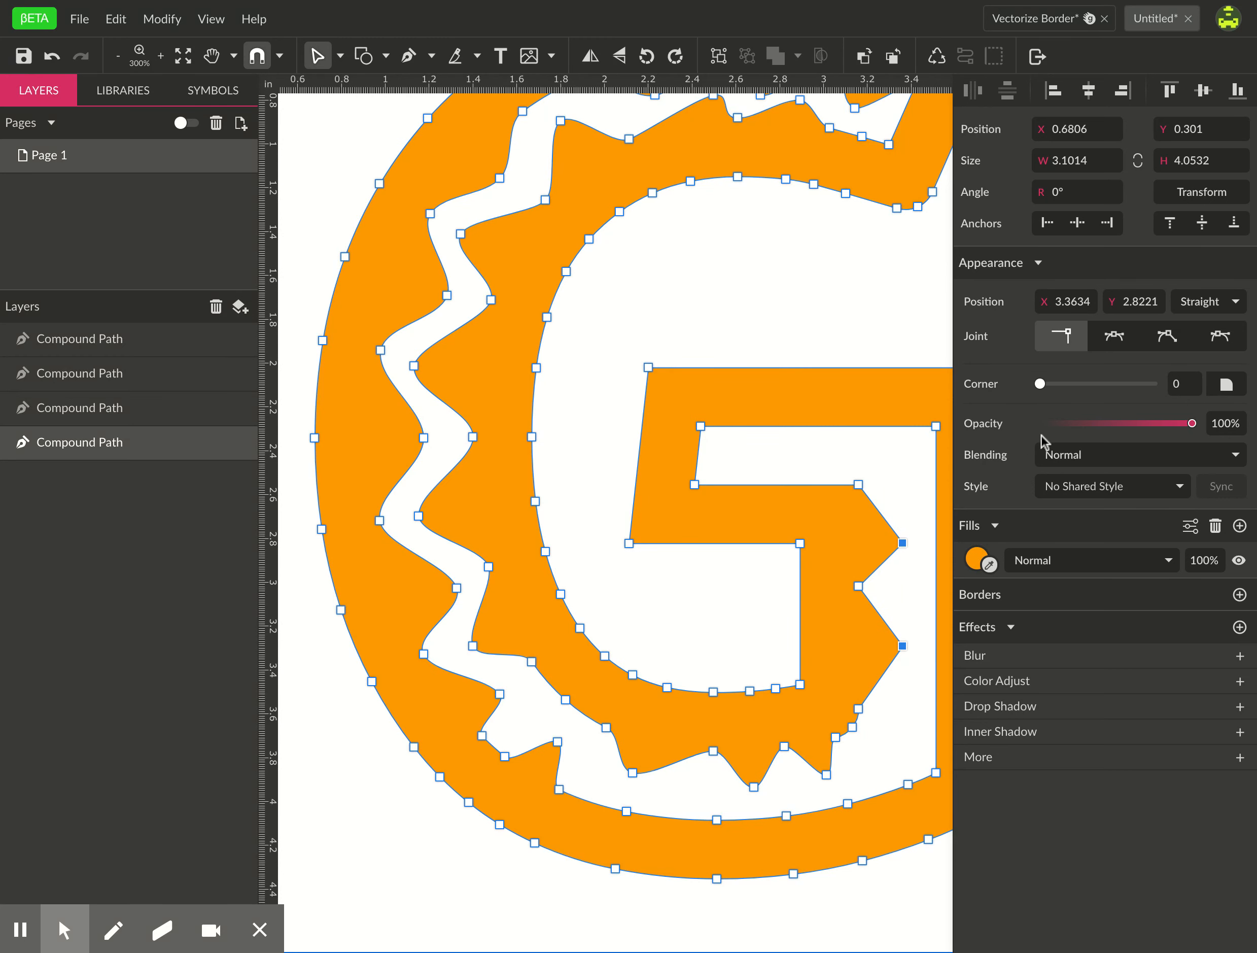
click(1114, 335)
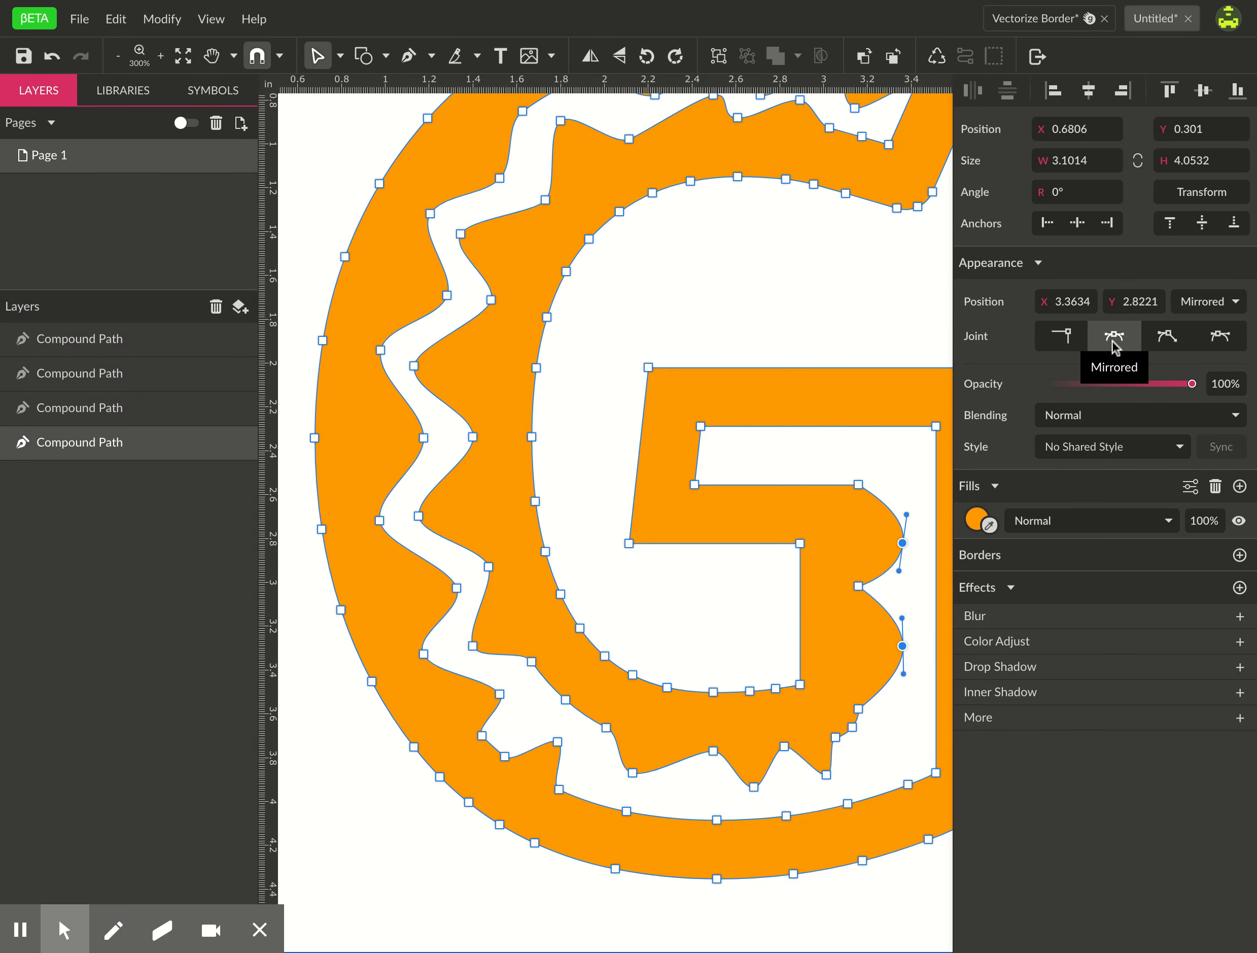
click(1167, 336)
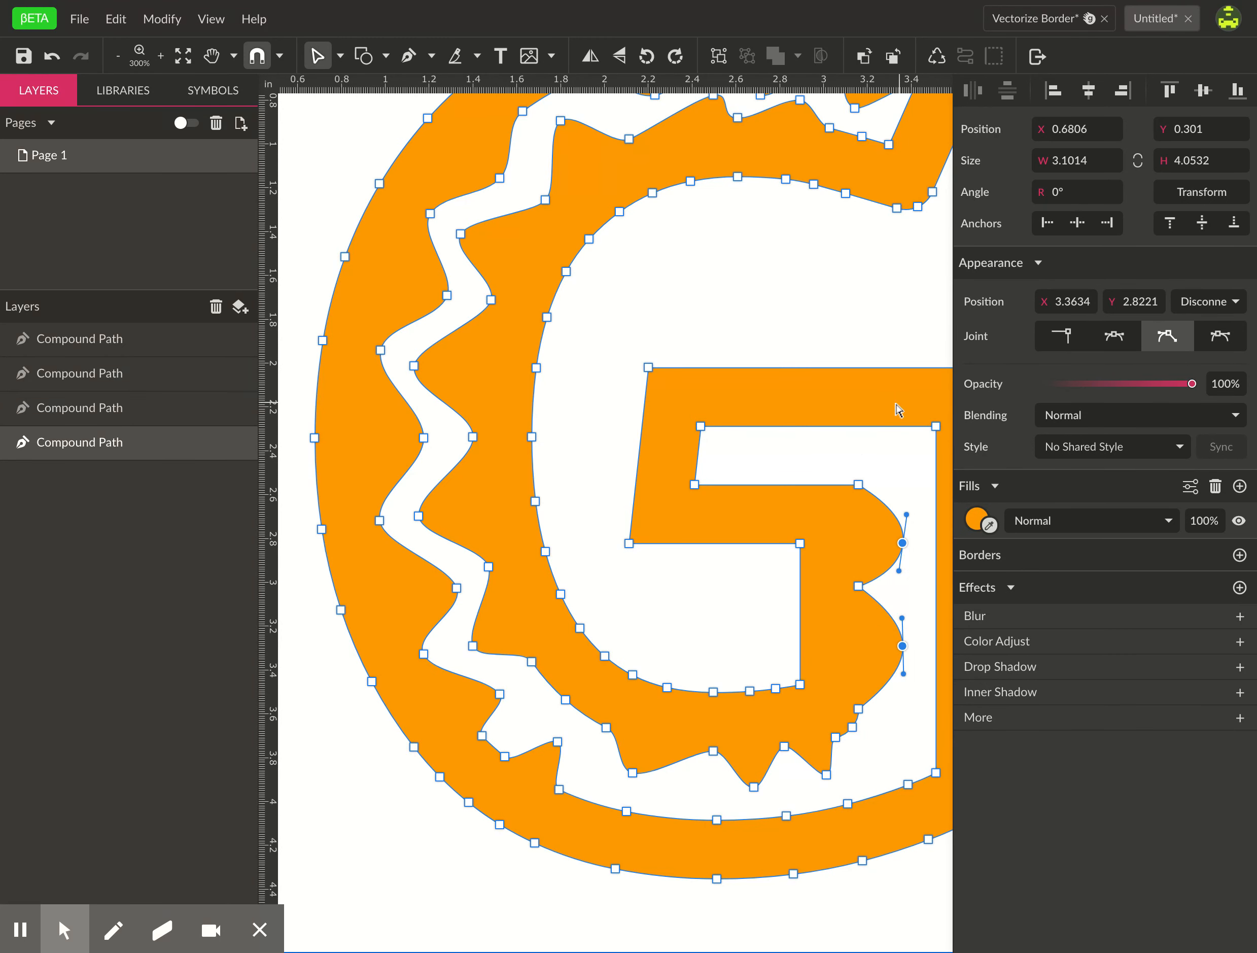
Add three nodes to the inner upper edge of the G's crossbar and pull the middle one down to about Y 2.40 in
click(752, 445)
click(719, 427)
click(814, 426)
click(880, 426)
drag(813, 427, 814, 452)
Select the teal R outline so that its path nodes can be edited
key(z)
alt+click(871, 523)
key(space)
drag(893, 566, 500, 519)
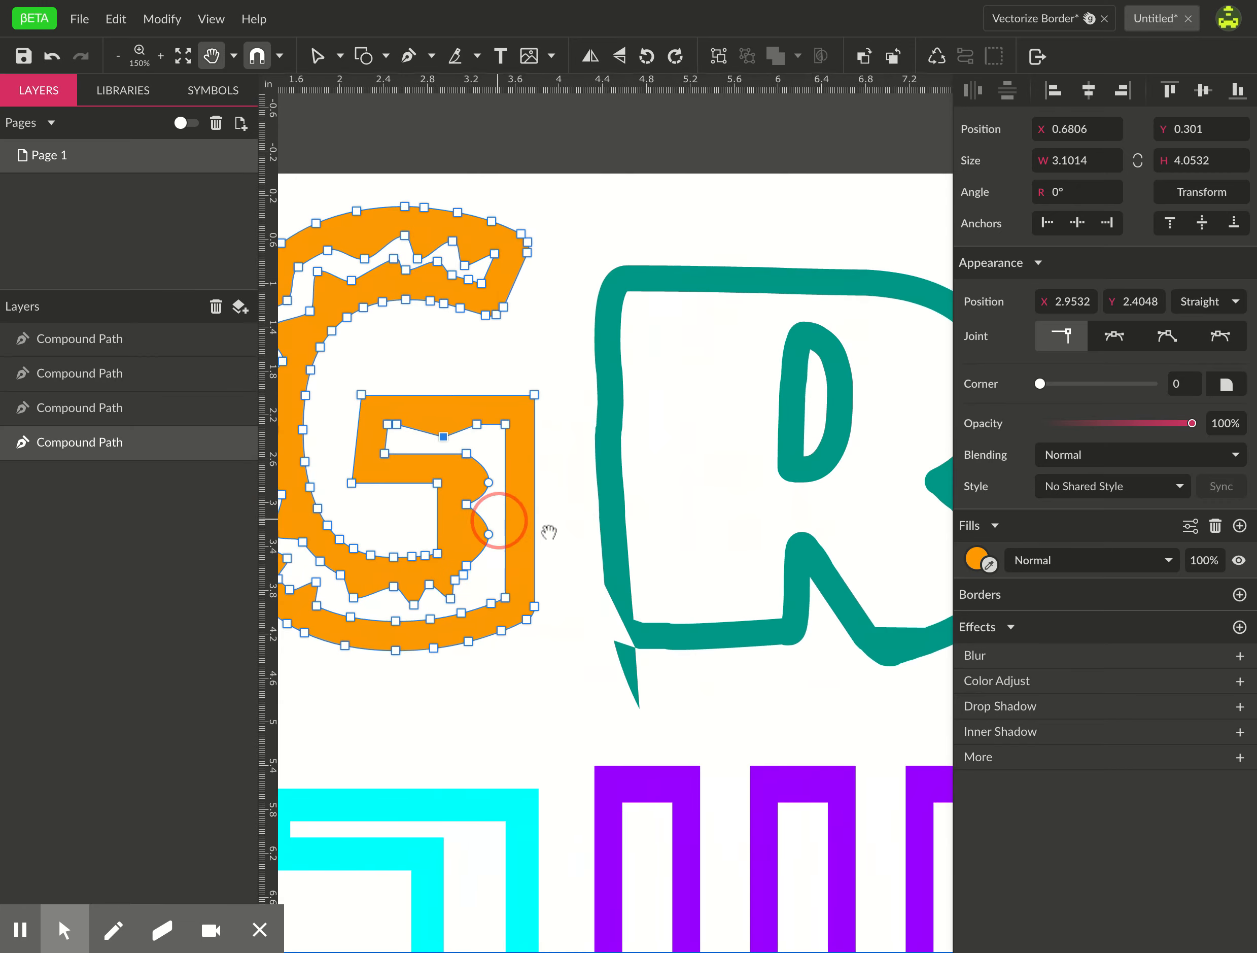
drag(716, 515, 593, 519)
click(542, 658)
click(544, 633)
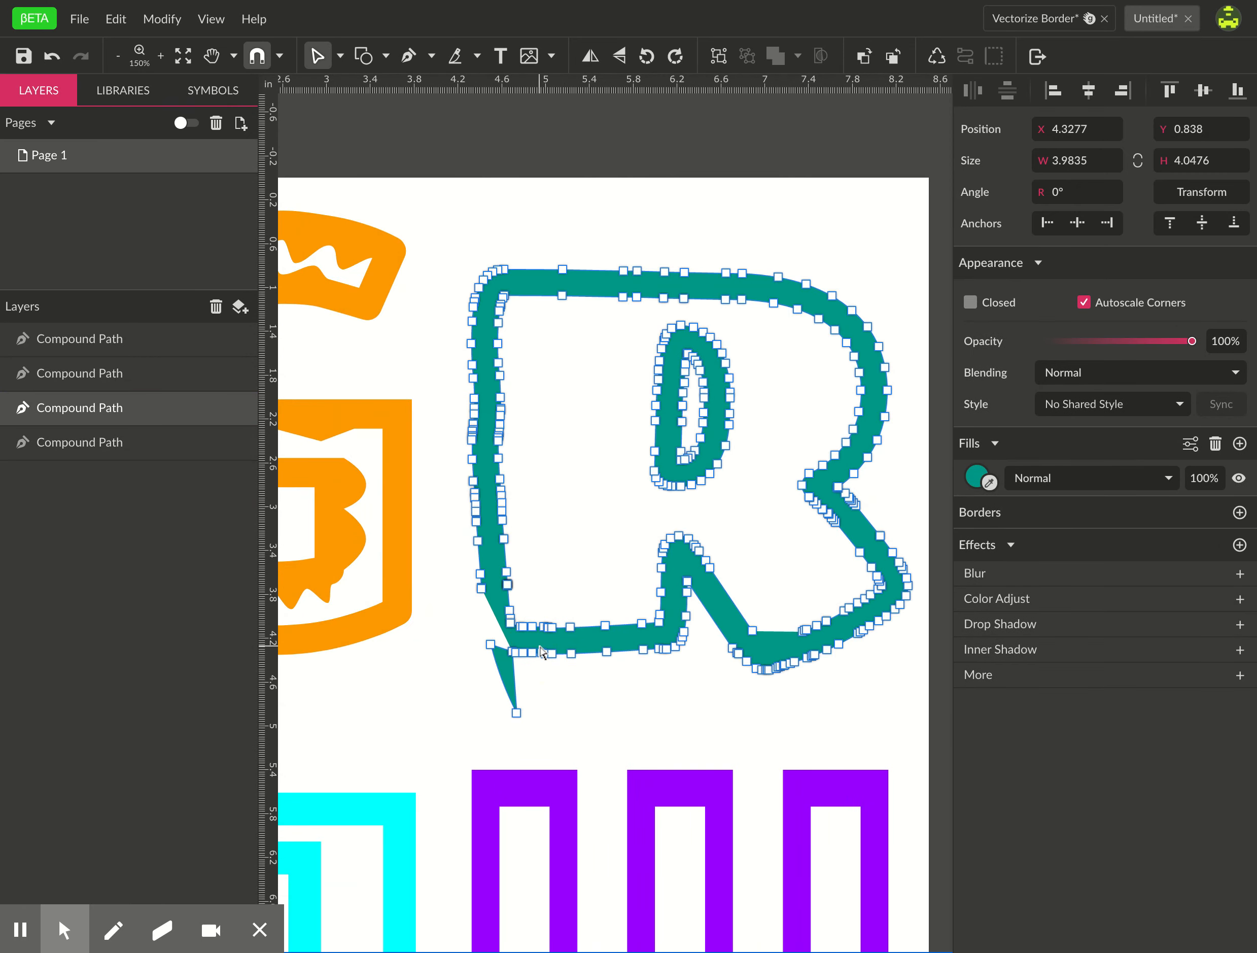
Delete the stray spike's nodes below the R's lower left corner and pull the corner node out to about X 4.36, Y 4.31 in
key(z)
click(532, 694)
key(space)
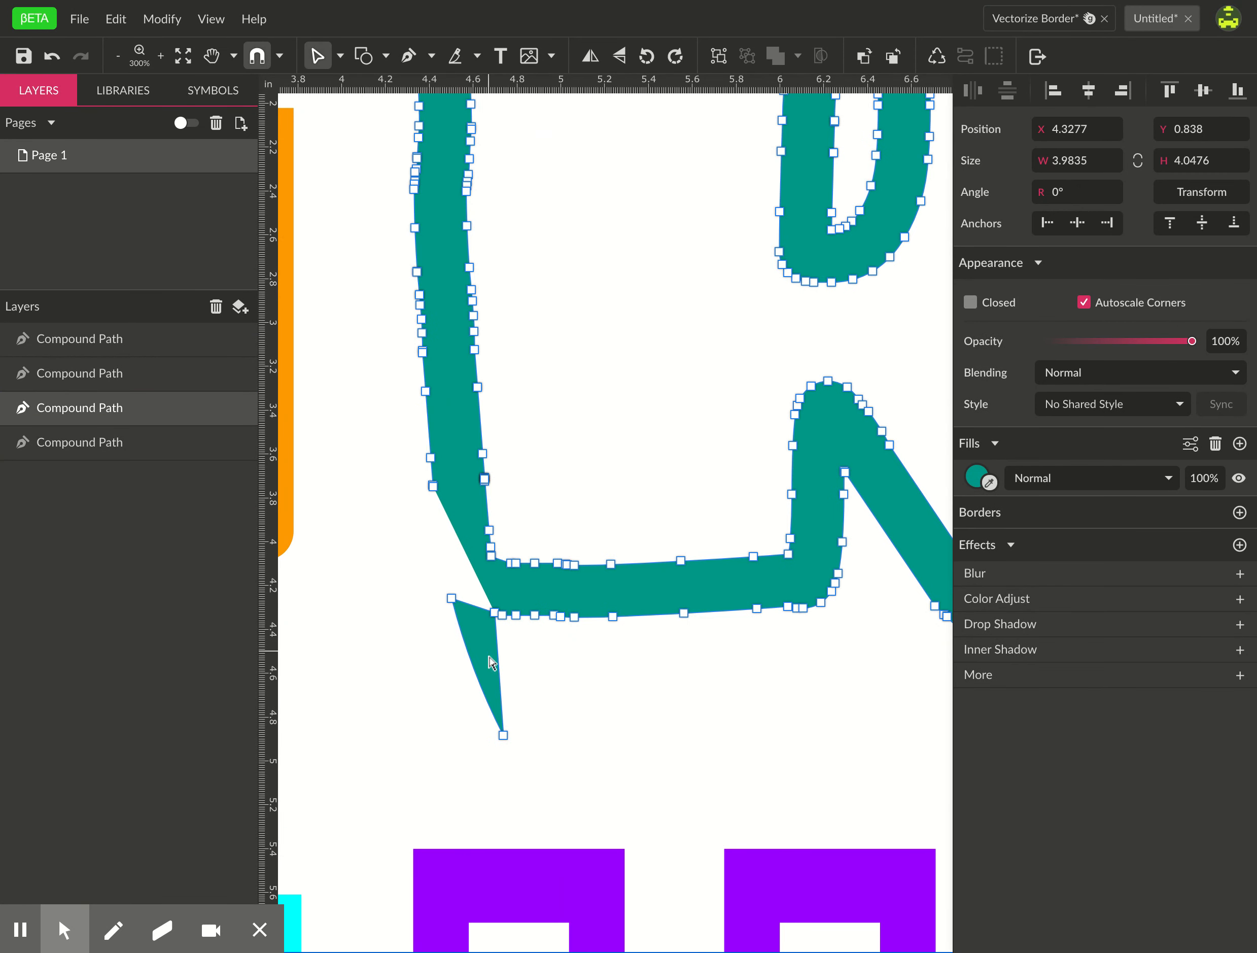
click(452, 597)
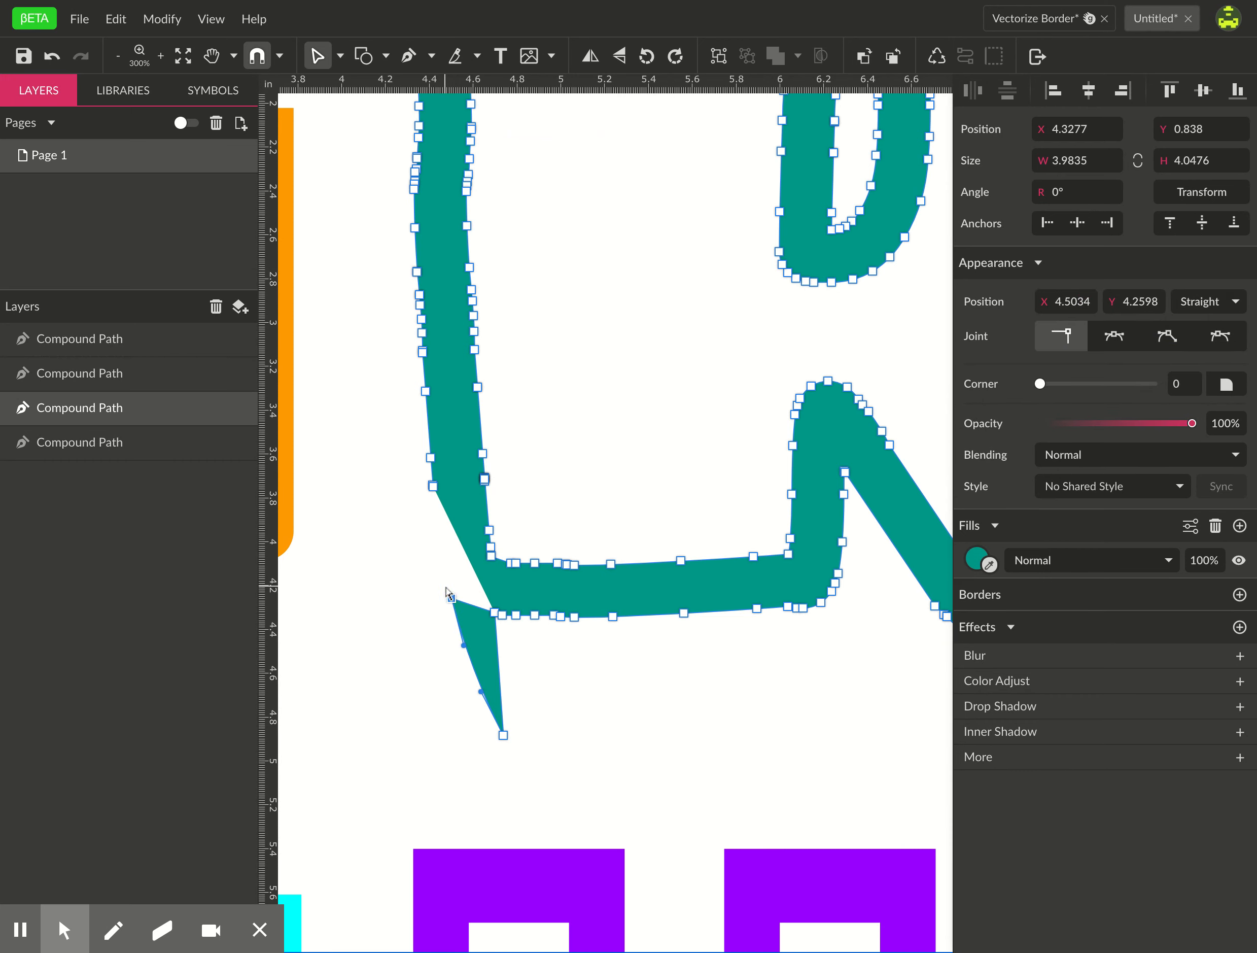
key(Delete)
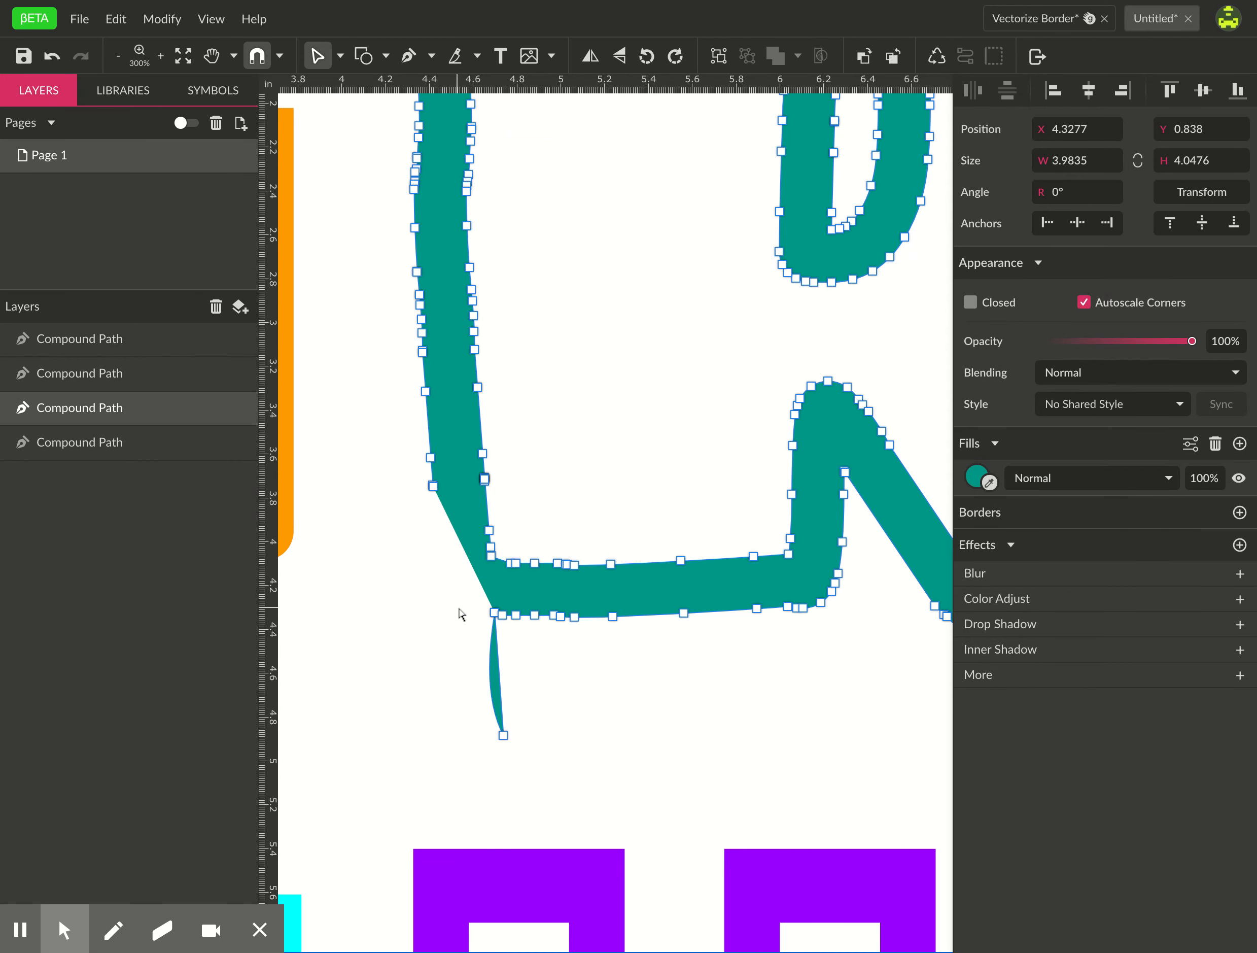
drag(473, 727, 542, 752)
key(Delete)
drag(494, 612, 422, 613)
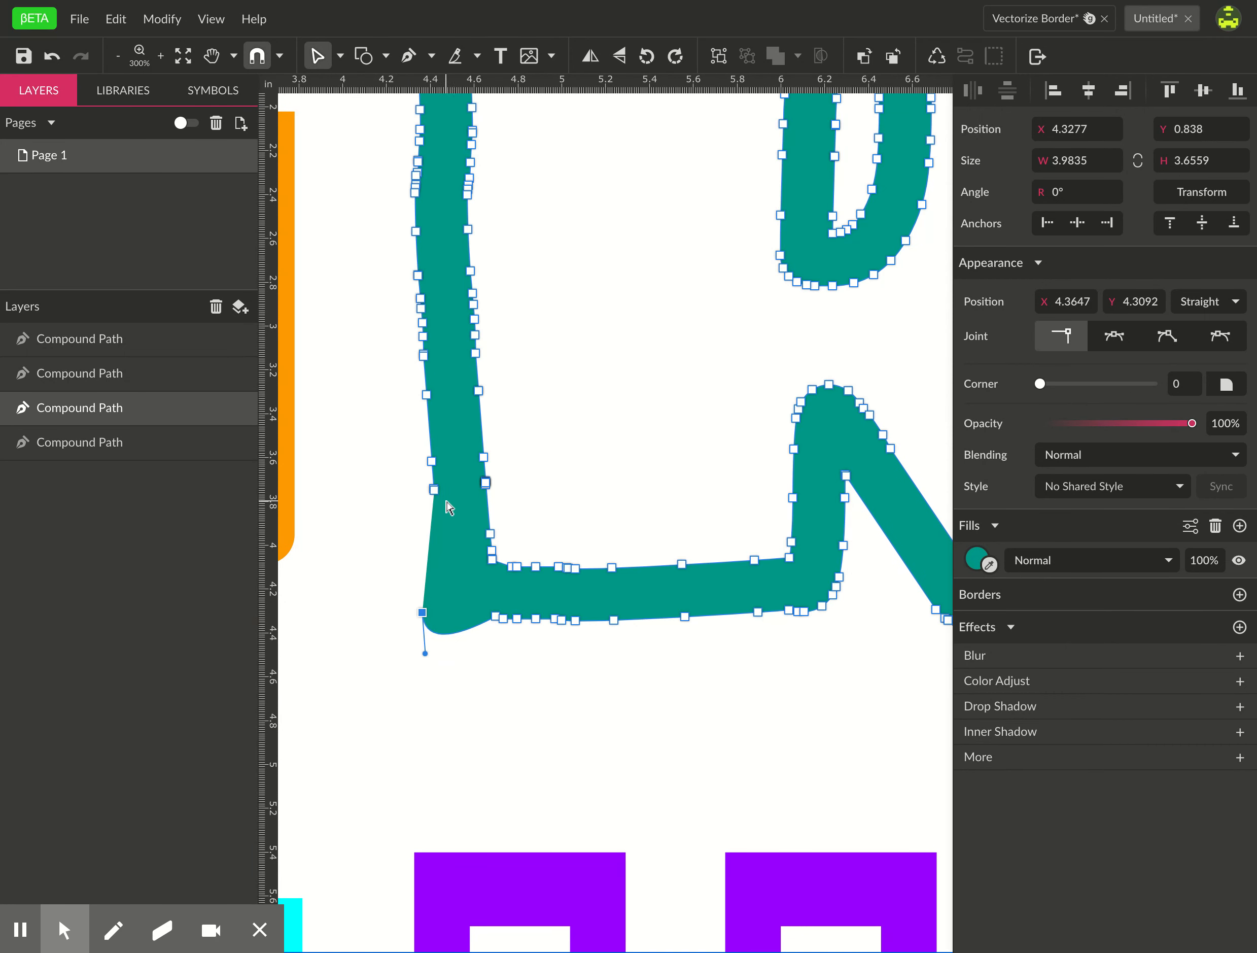
Thicken the R's left stem by moving groups of nodes on both of its edges outward
drag(533, 458, 508, 553)
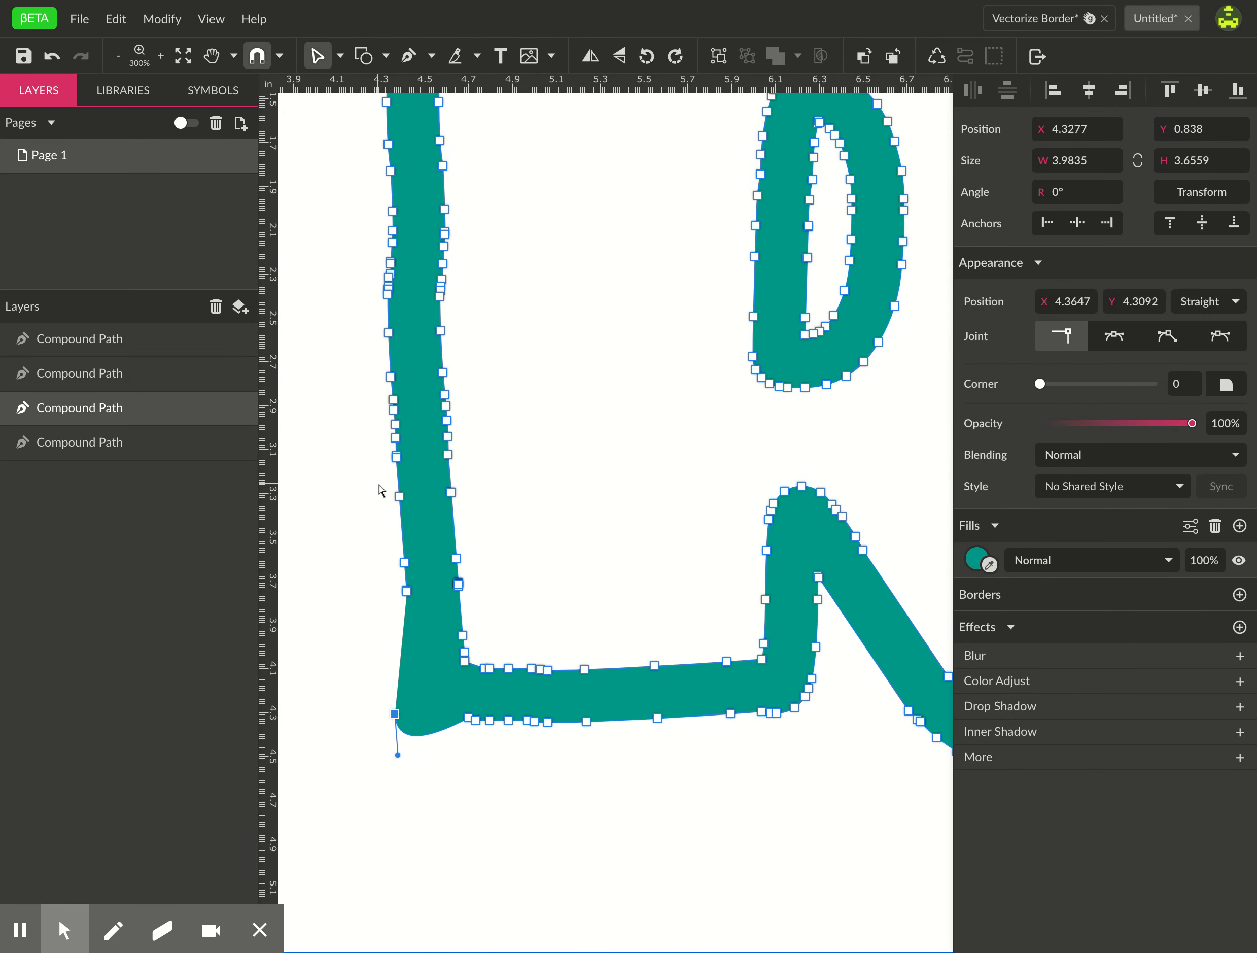
drag(370, 449, 358, 597)
drag(382, 301, 378, 408)
mouse_move(374, 219)
mouse_down()
mouse_move(403, 312)
mouse_move(382, 246)
mouse_up()
drag(425, 221, 462, 348)
drag(443, 282, 504, 299)
drag(443, 379, 499, 450)
drag(424, 369, 494, 568)
Reshape the inner corner where the R's stem meets its base and delete the protruding nodes there
click(553, 619)
drag(481, 640, 517, 601)
click(538, 566)
drag(528, 532, 553, 559)
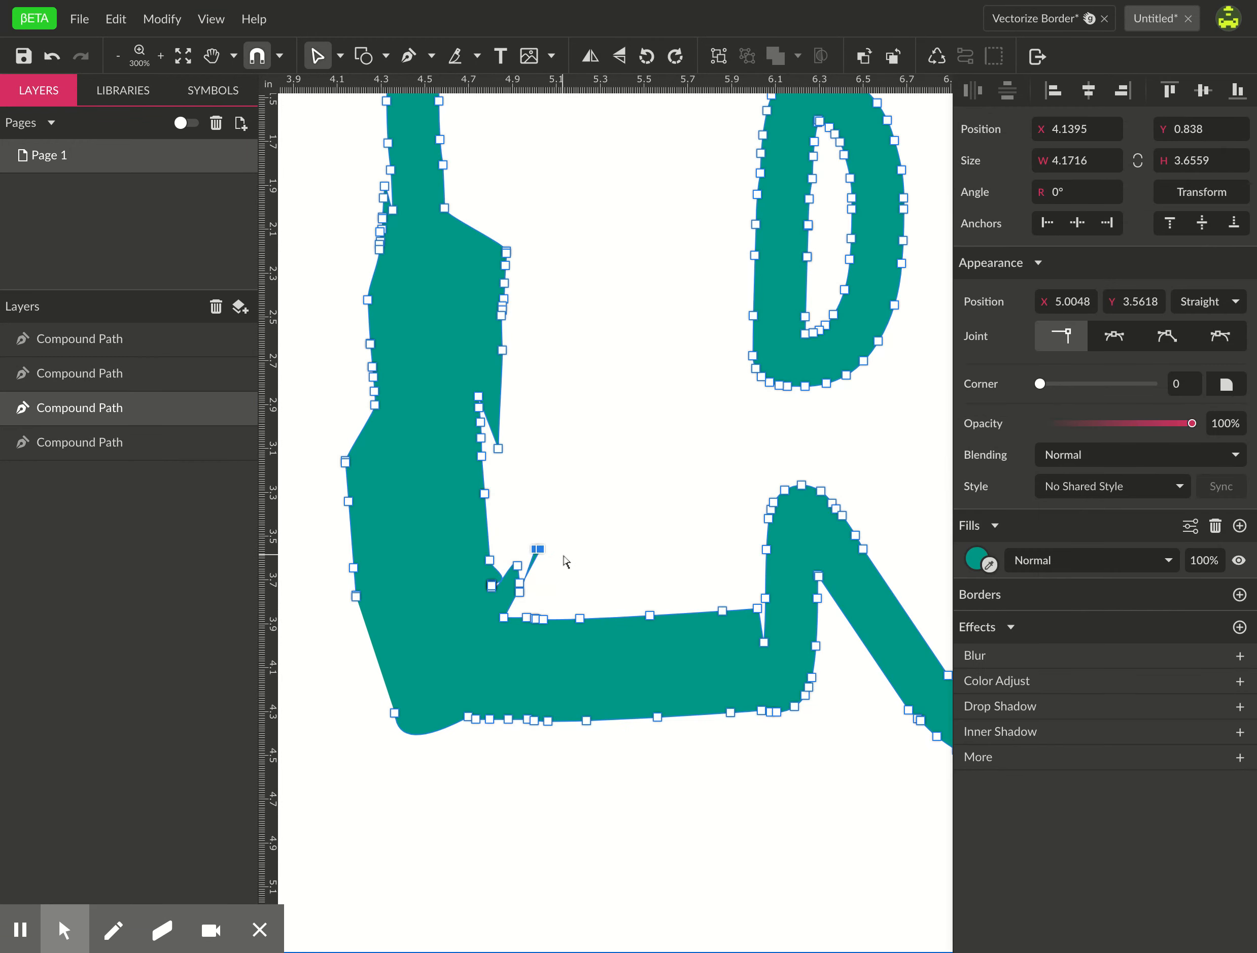
key(Delete)
Thicken the J outline's top bar and stem by moving its edge nodes, shifting the stem's inner nodes to about X 3.18 in
ctrl+alt+click(673, 460)
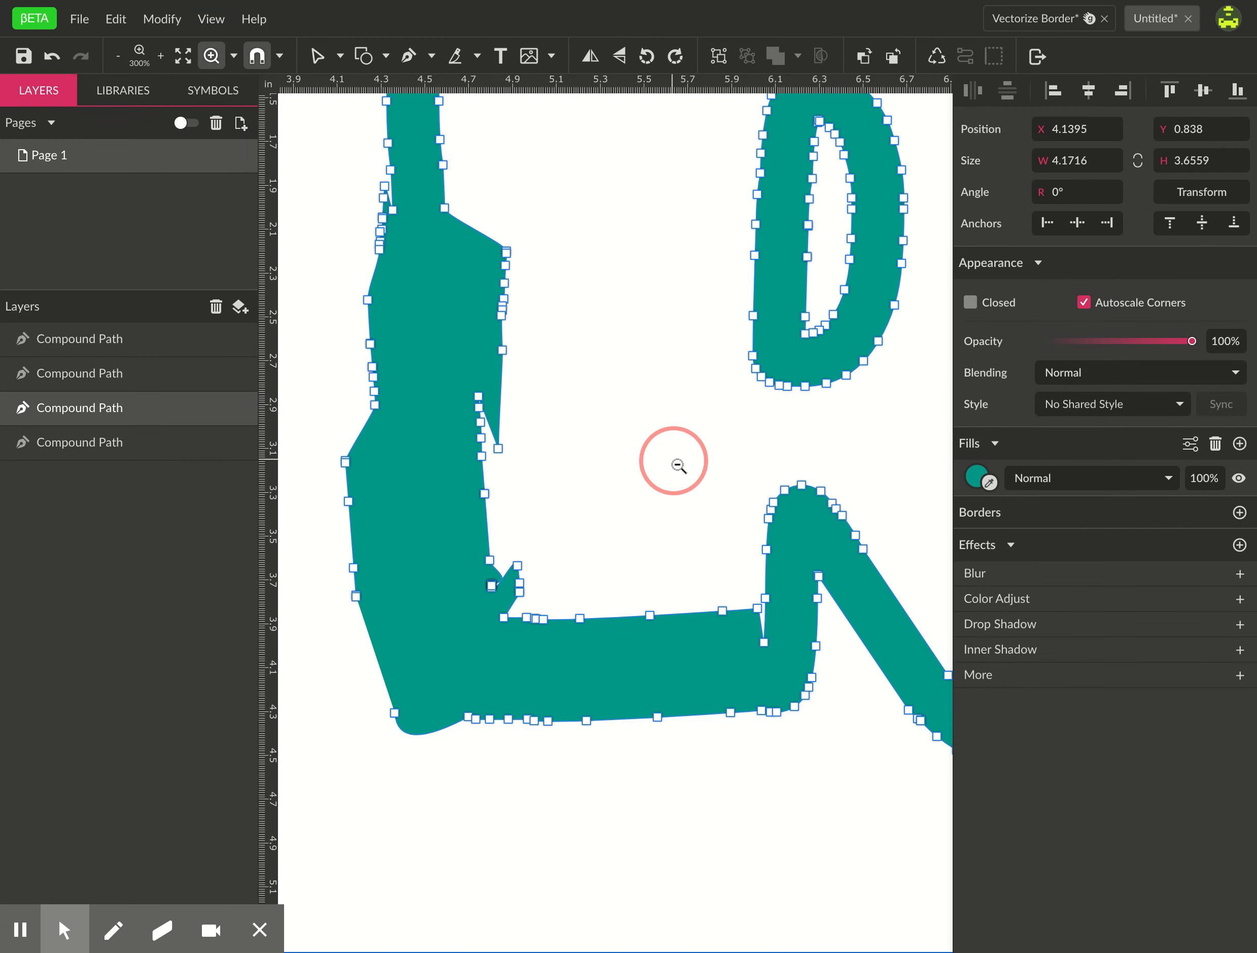
drag(677, 423, 589, 519)
mouse_move(450, 244)
mouse_down()
mouse_move(752, 272)
mouse_move(734, 262)
mouse_move(734, 277)
mouse_move(440, 283)
mouse_move(457, 391)
mouse_move(444, 384)
mouse_move(480, 391)
mouse_up()
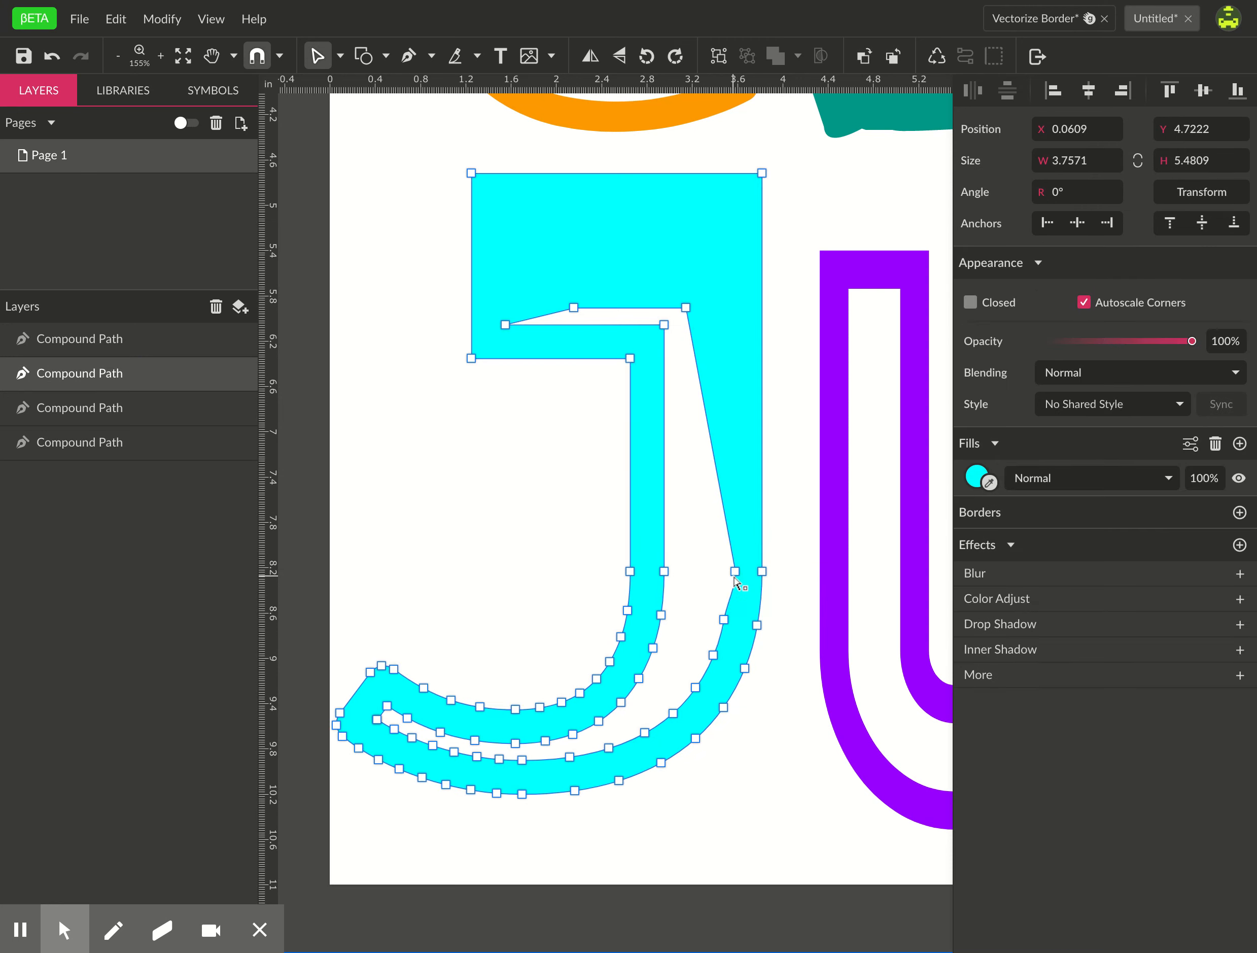
drag(668, 570, 719, 624)
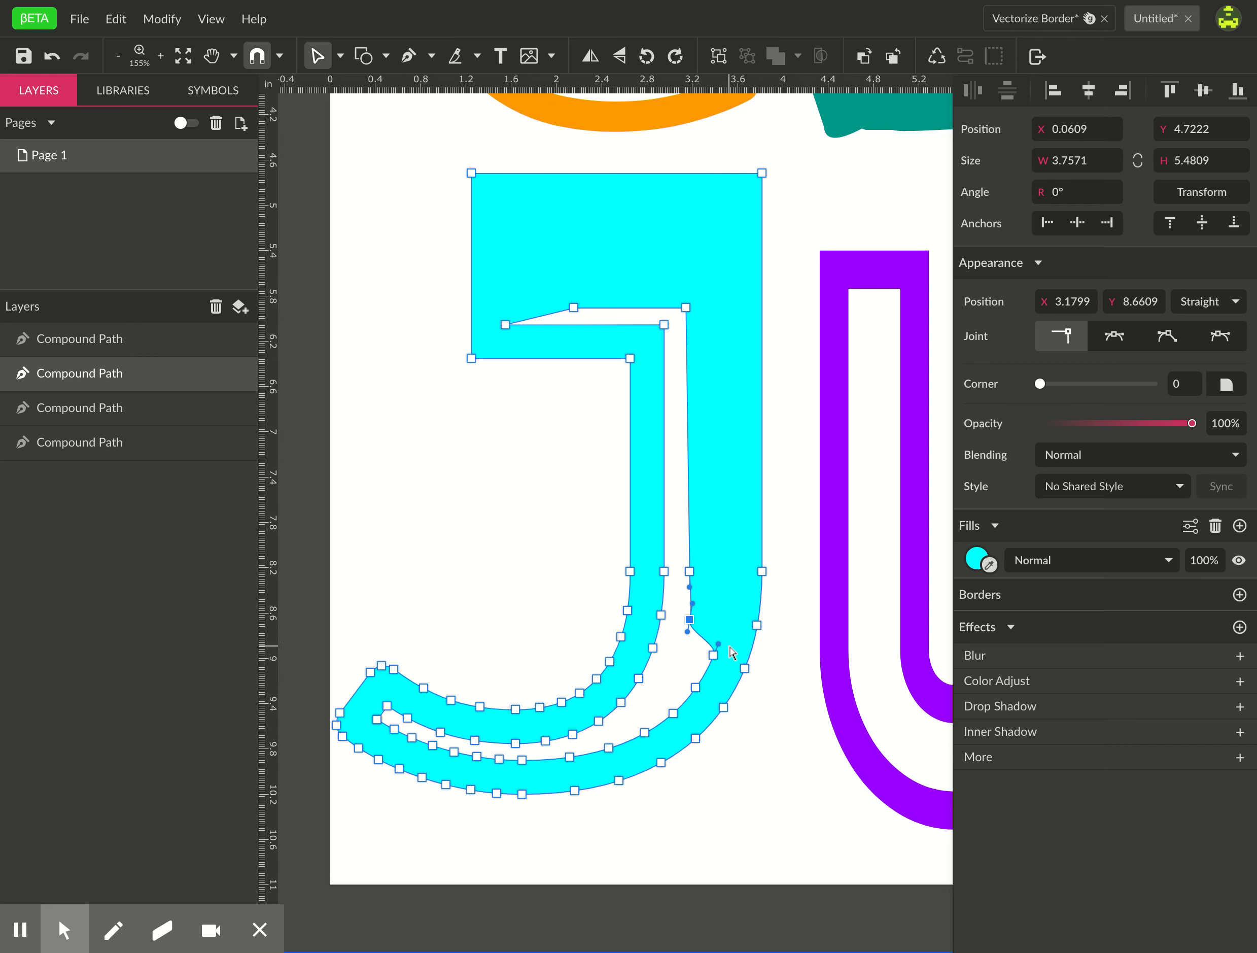
Select four nodes on the inner edge of the J's lower curve and move them inward to thicken the stroke
click(713, 655)
shift+click(696, 687)
shift+click(673, 714)
shift+click(645, 733)
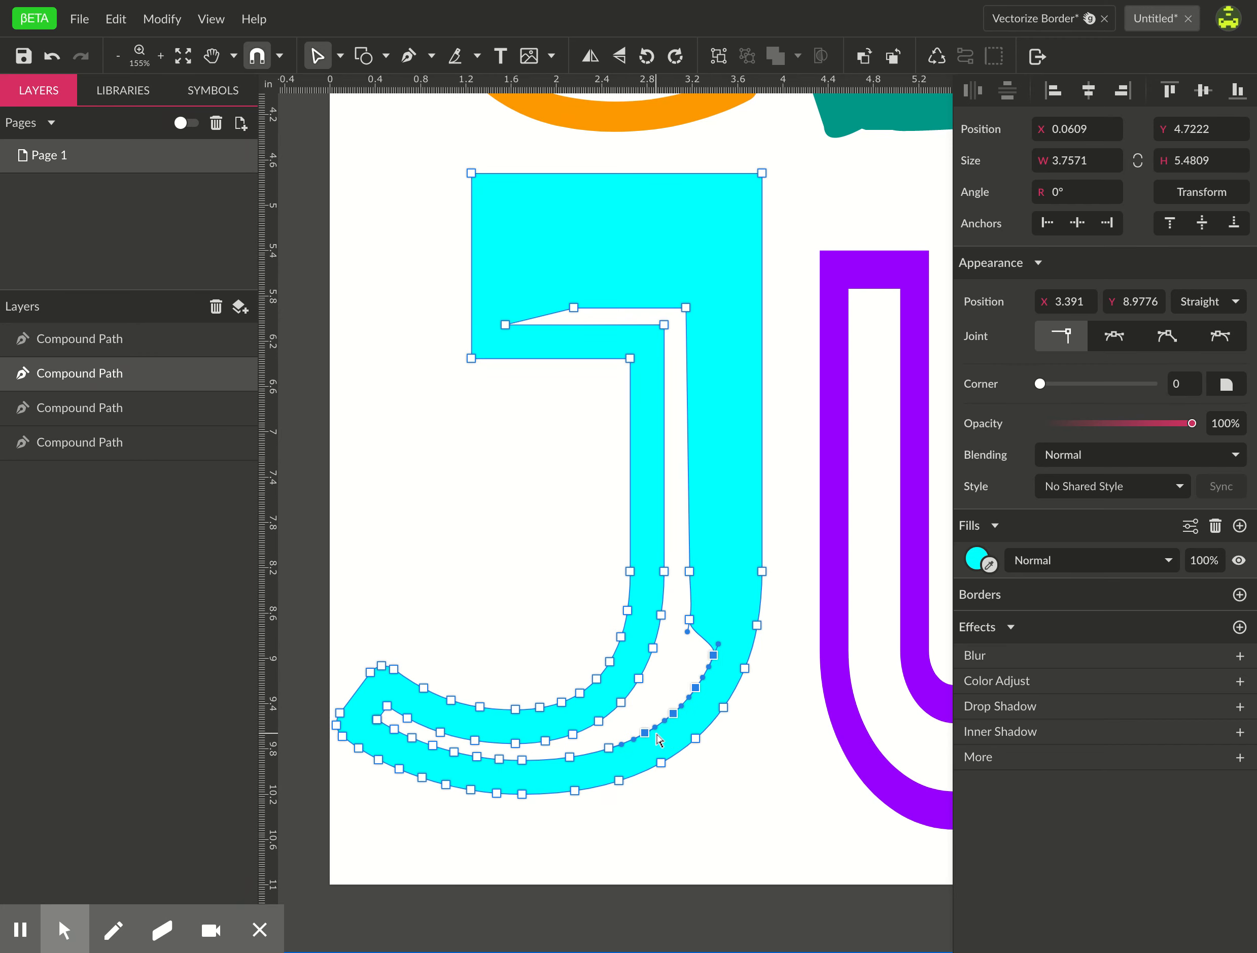
drag(662, 739, 641, 741)
Try to move further nodes along the bottom of the J's inner curve together with the selected ones
shift+click(570, 759)
shift+click(522, 762)
shift+click(499, 764)
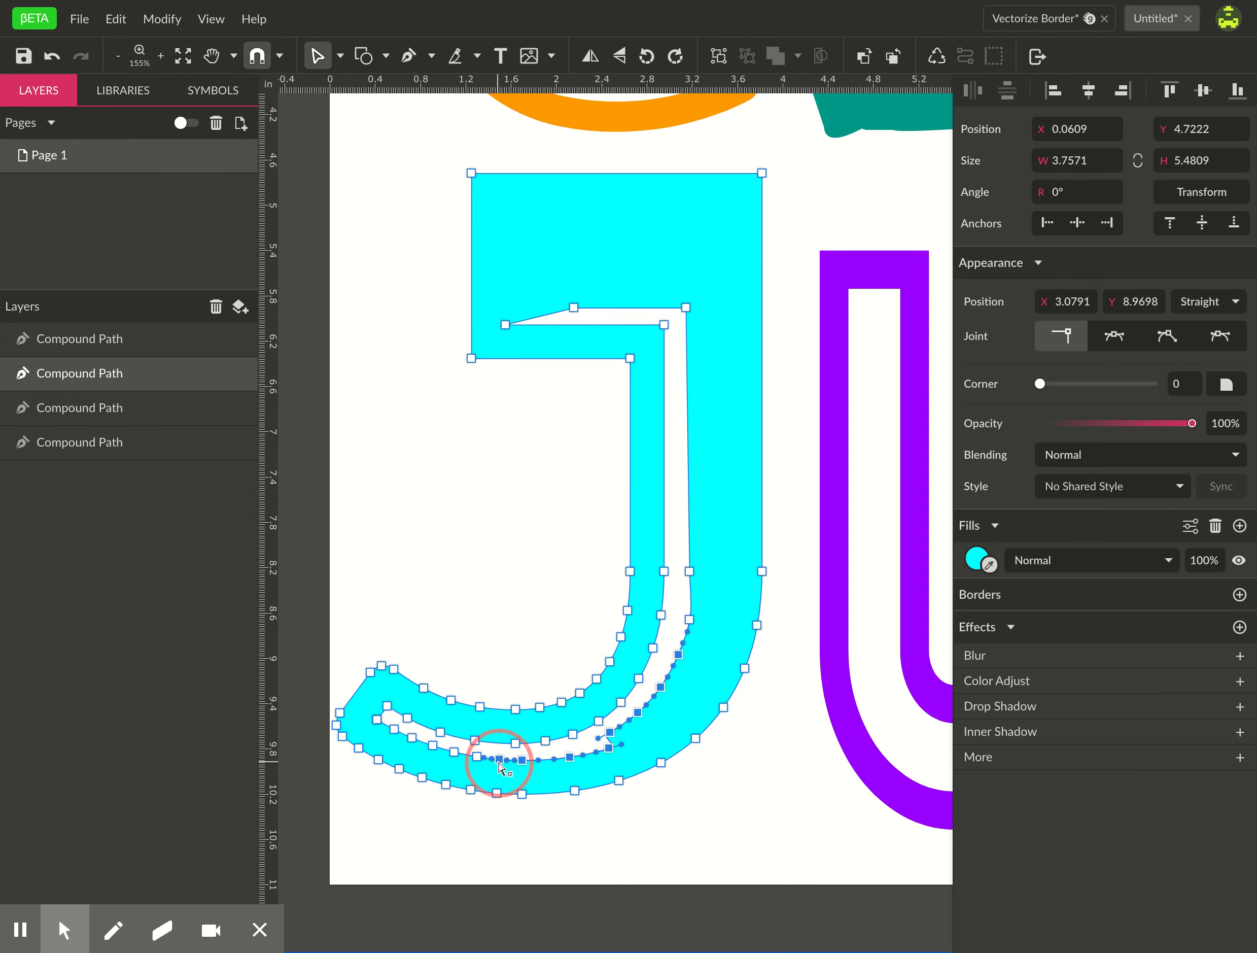
drag(499, 764, 504, 761)
key(ctrl+z)
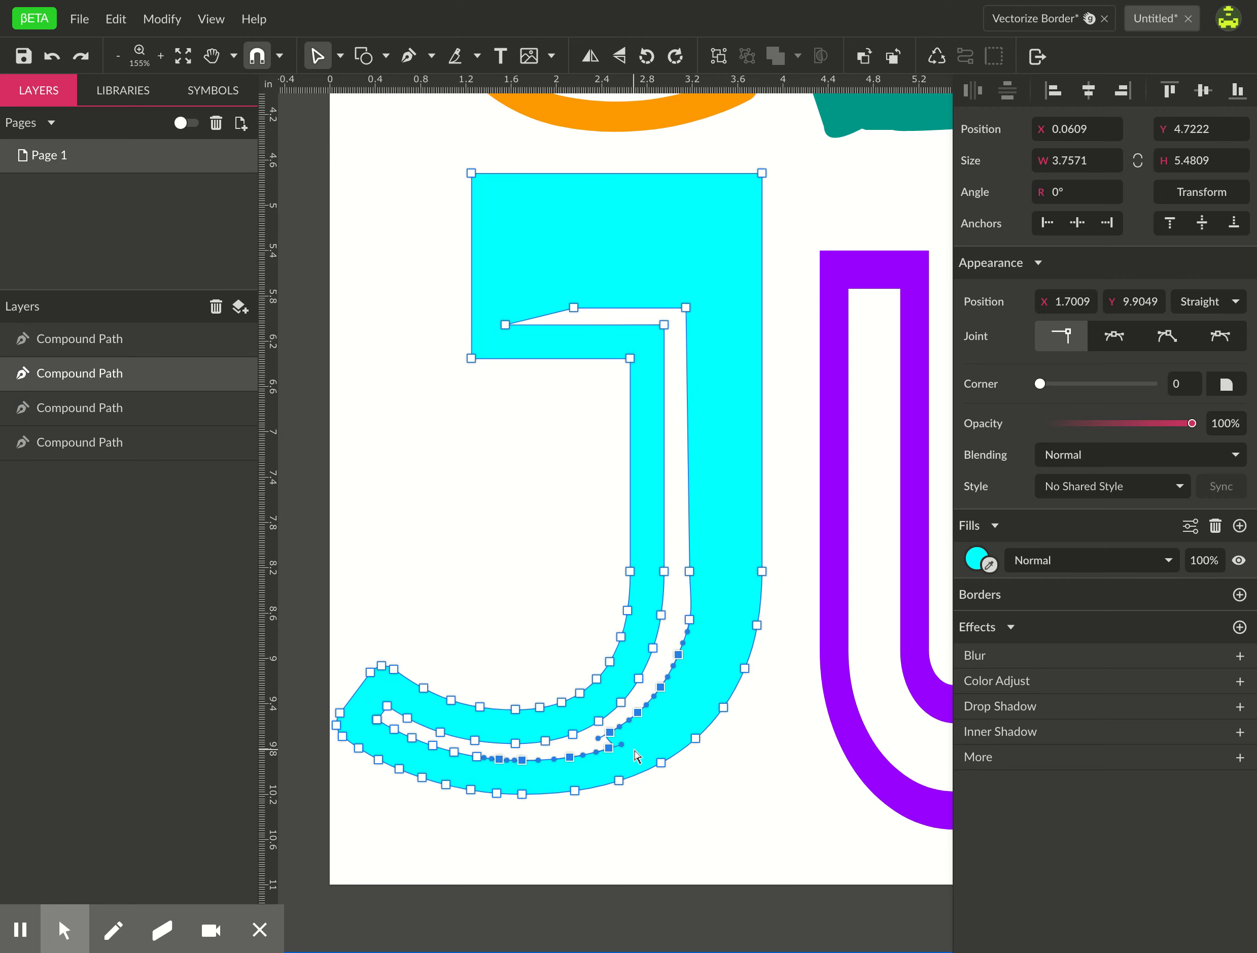
Select the nodes along the lower edge of the J's inner curve and move them inward to thicken the bottom stroke
click(729, 791)
key(z)
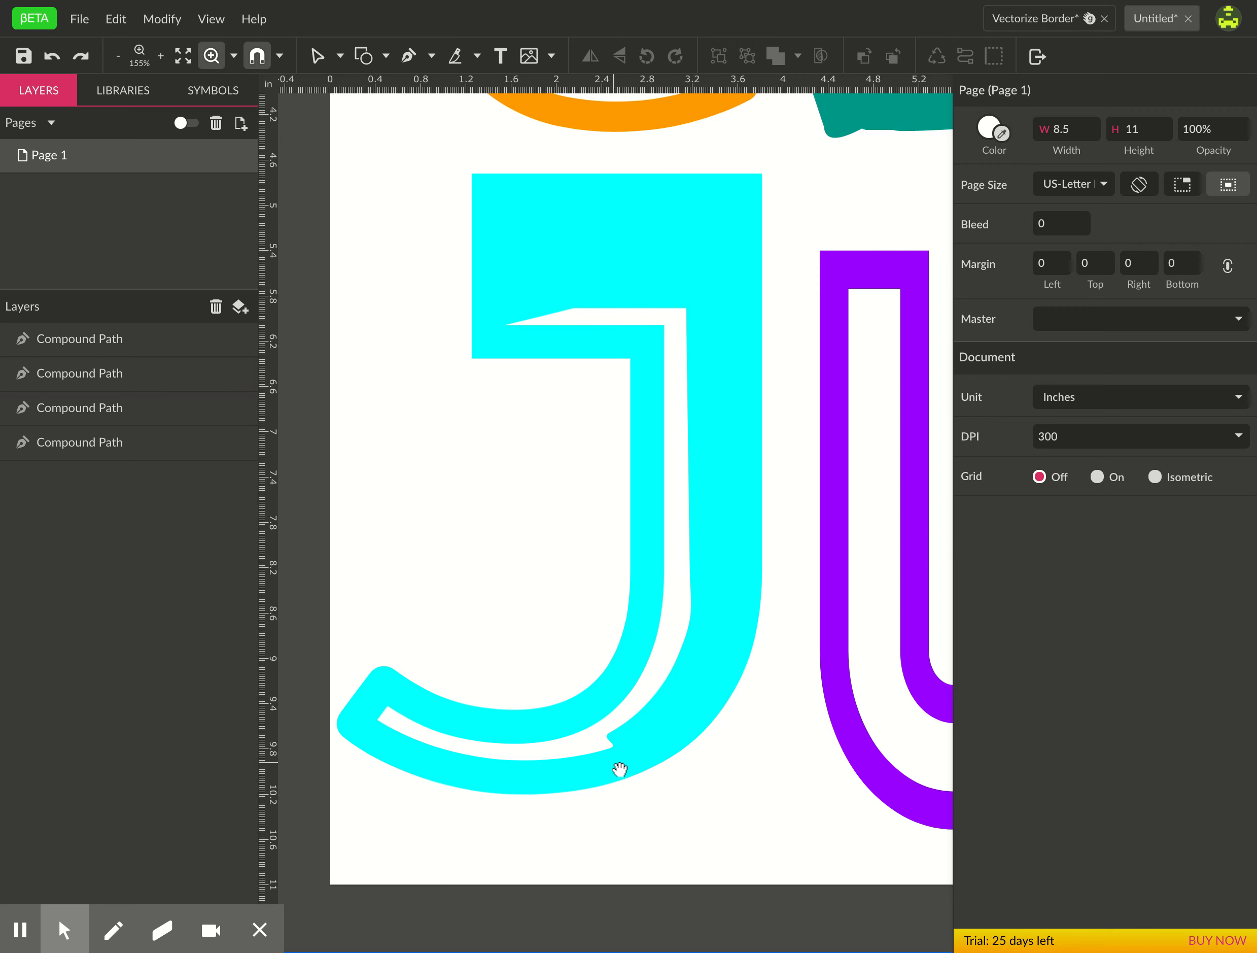
click(615, 761)
key(v)
click(611, 763)
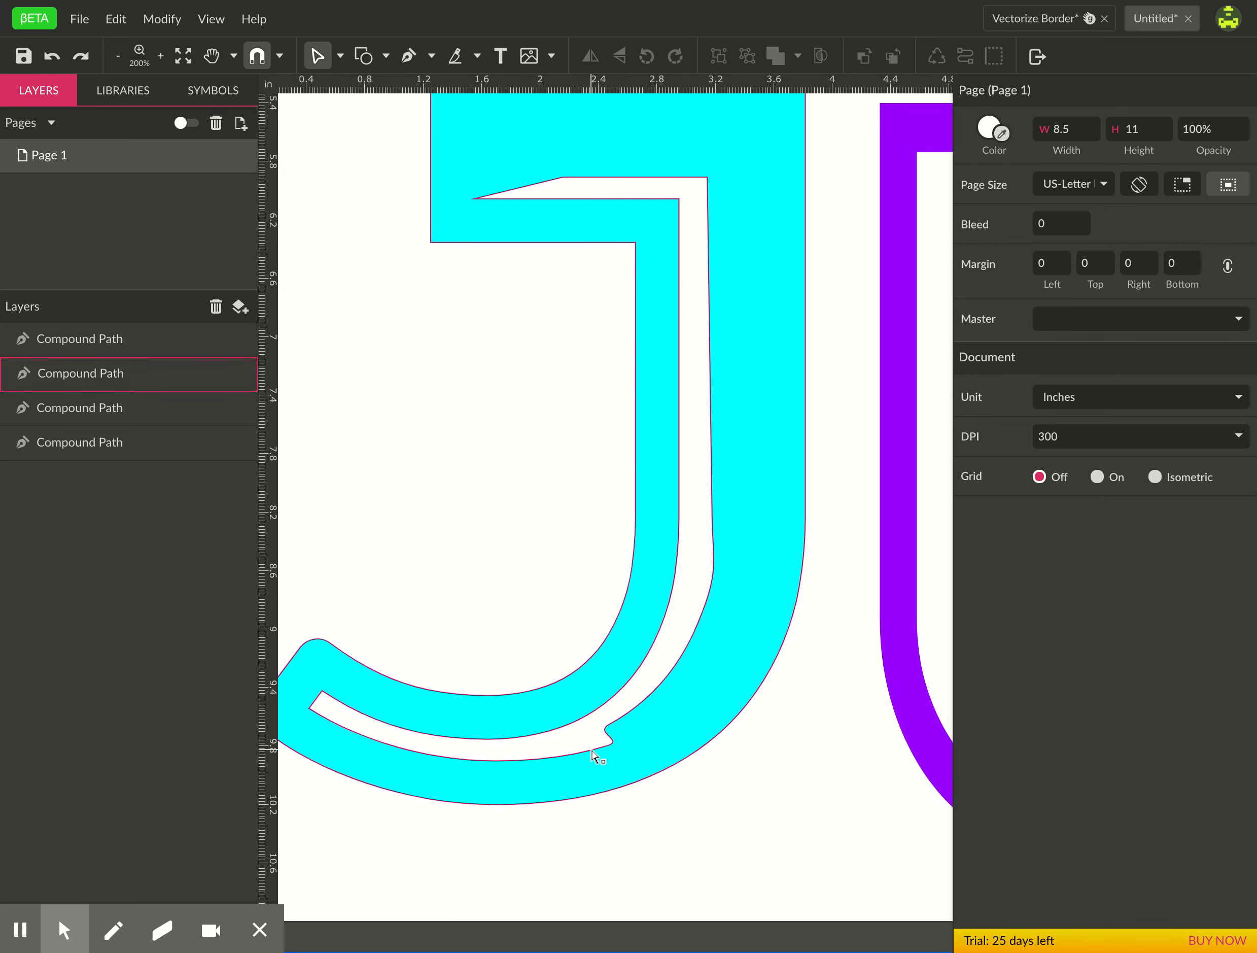
click(608, 745)
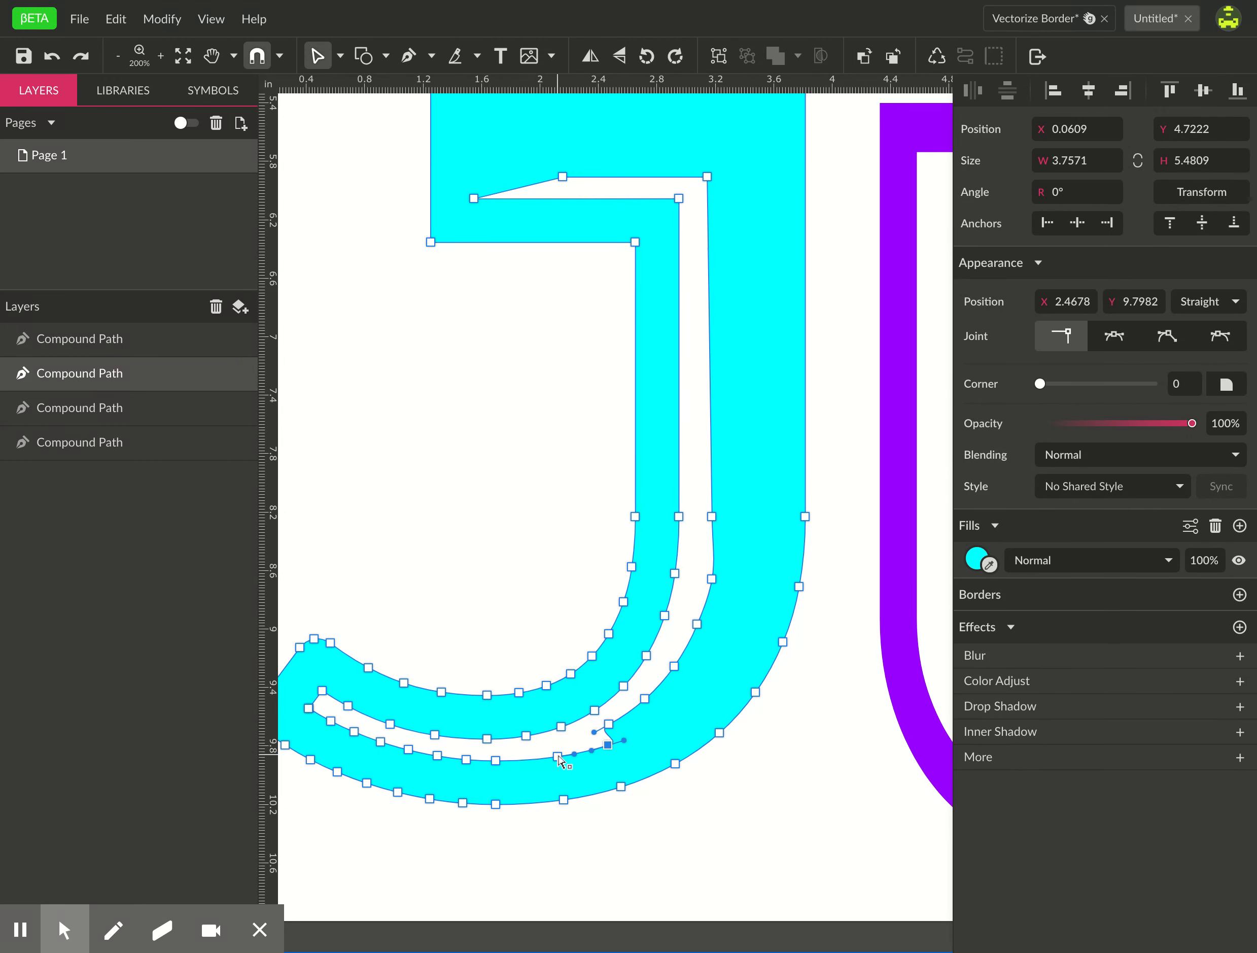
shift+click(492, 761)
shift+click(467, 760)
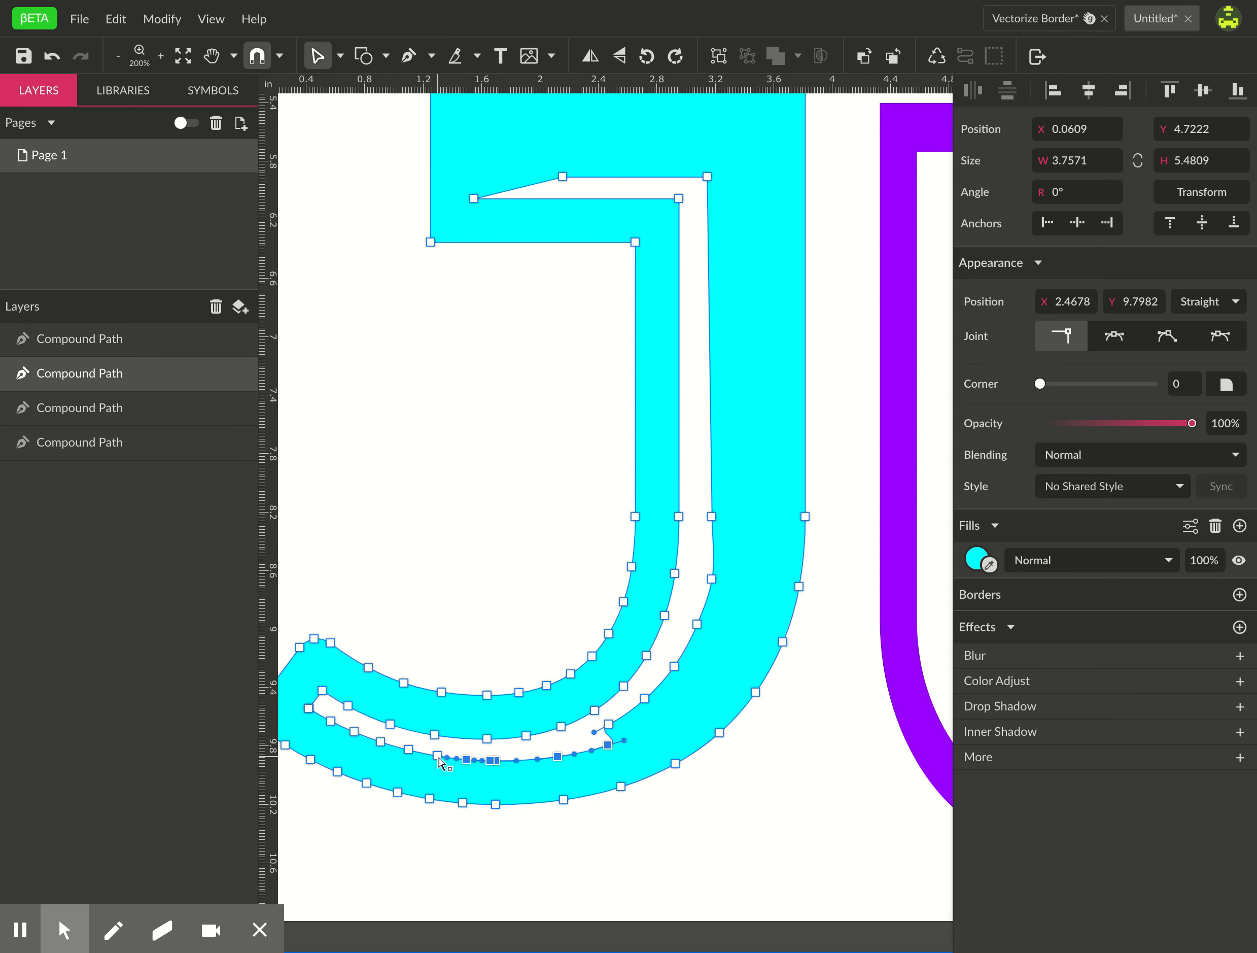
mouse_move(445, 762)
mouse_down()
mouse_move(413, 751)
mouse_move(424, 755)
mouse_up()
click(715, 826)
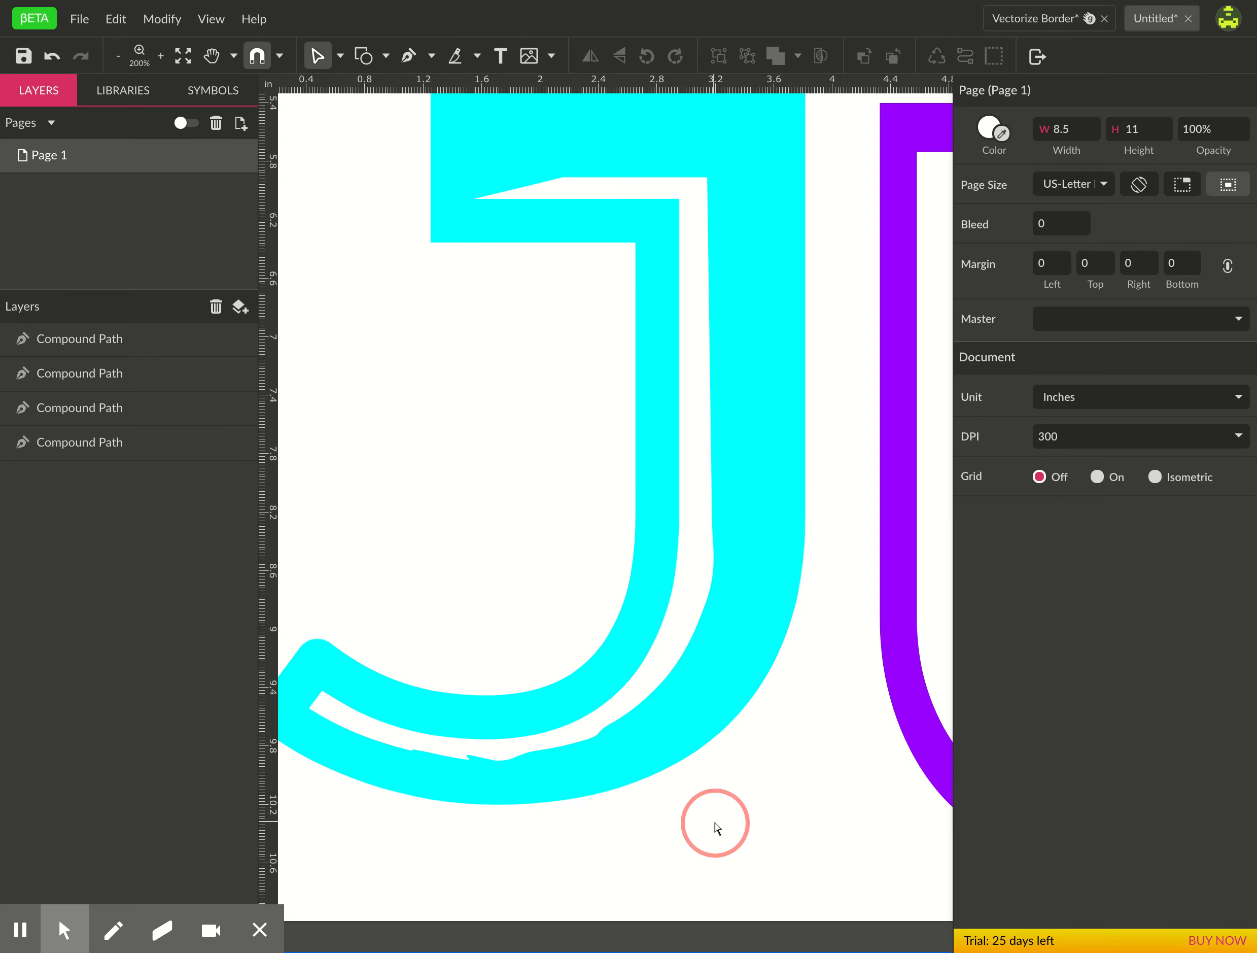
Select the six top corner nodes inside the W's three stems and lower them together to about Y 8.27 in
key(h)
scroll(774, 726, down, 5)
key(v)
click(656, 747)
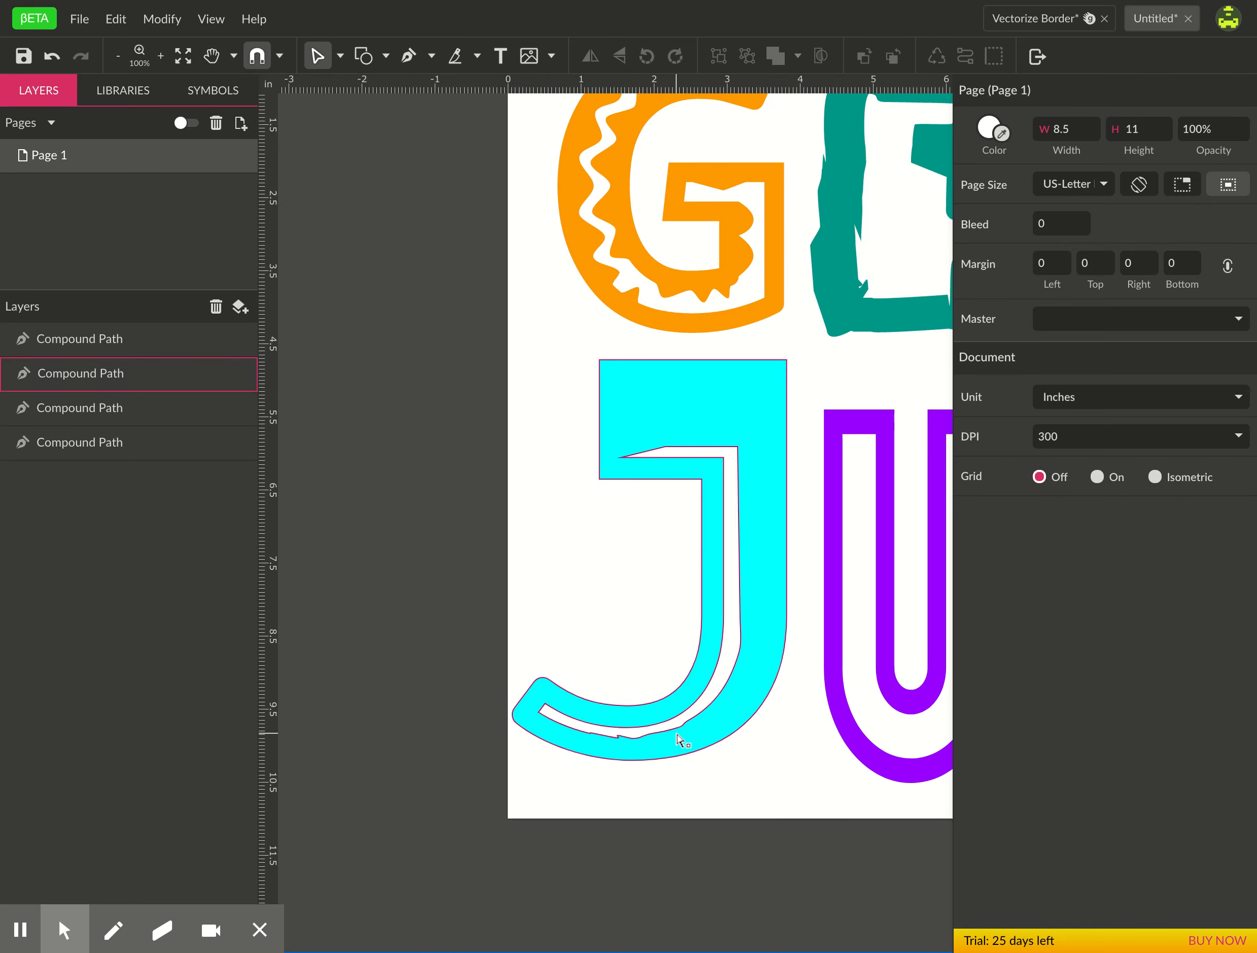
key(space)
drag(797, 713, 547, 724)
click(650, 507)
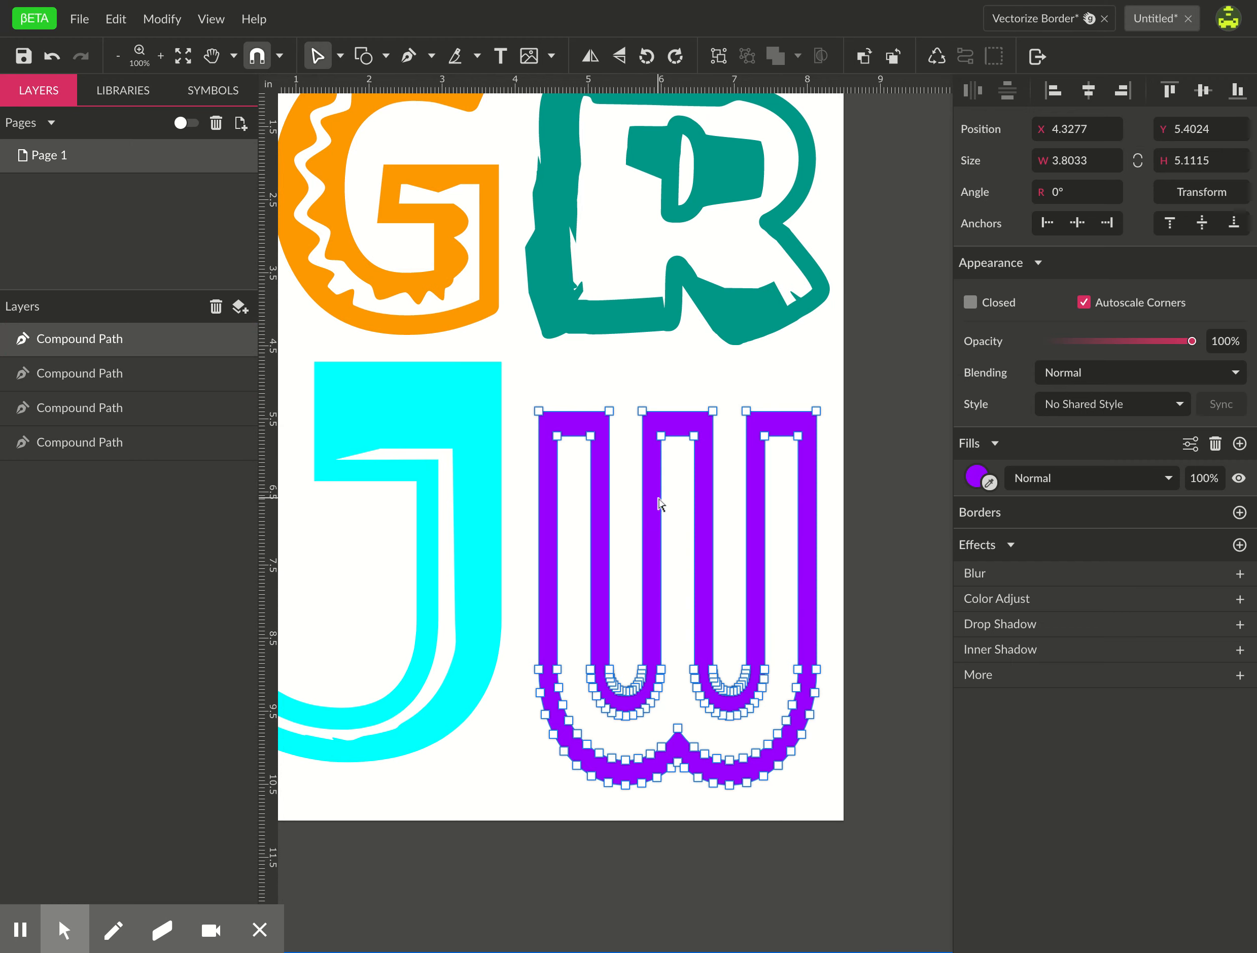
key(space)
scroll(691, 515, up, 2)
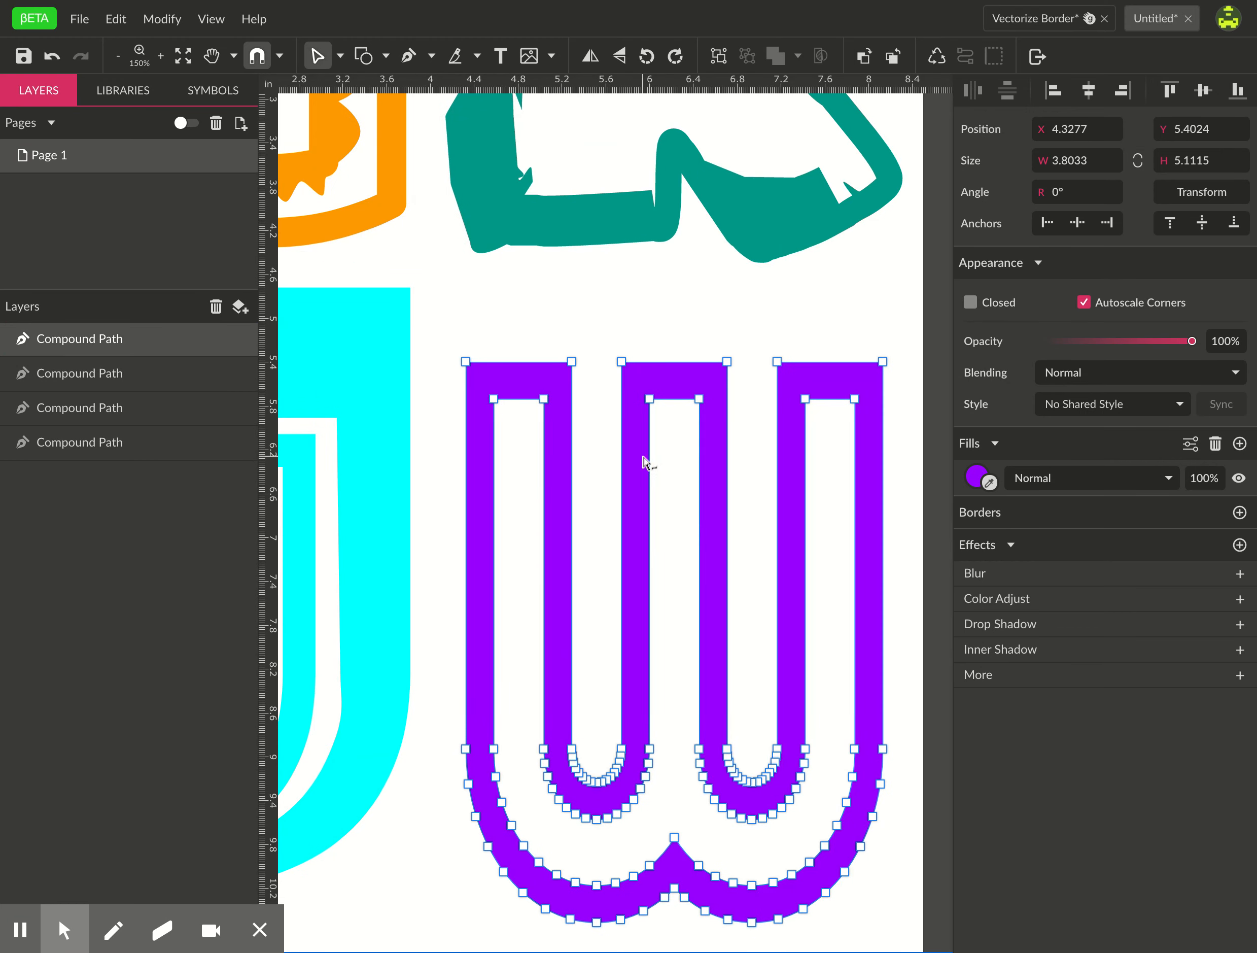
drag(494, 398, 587, 437)
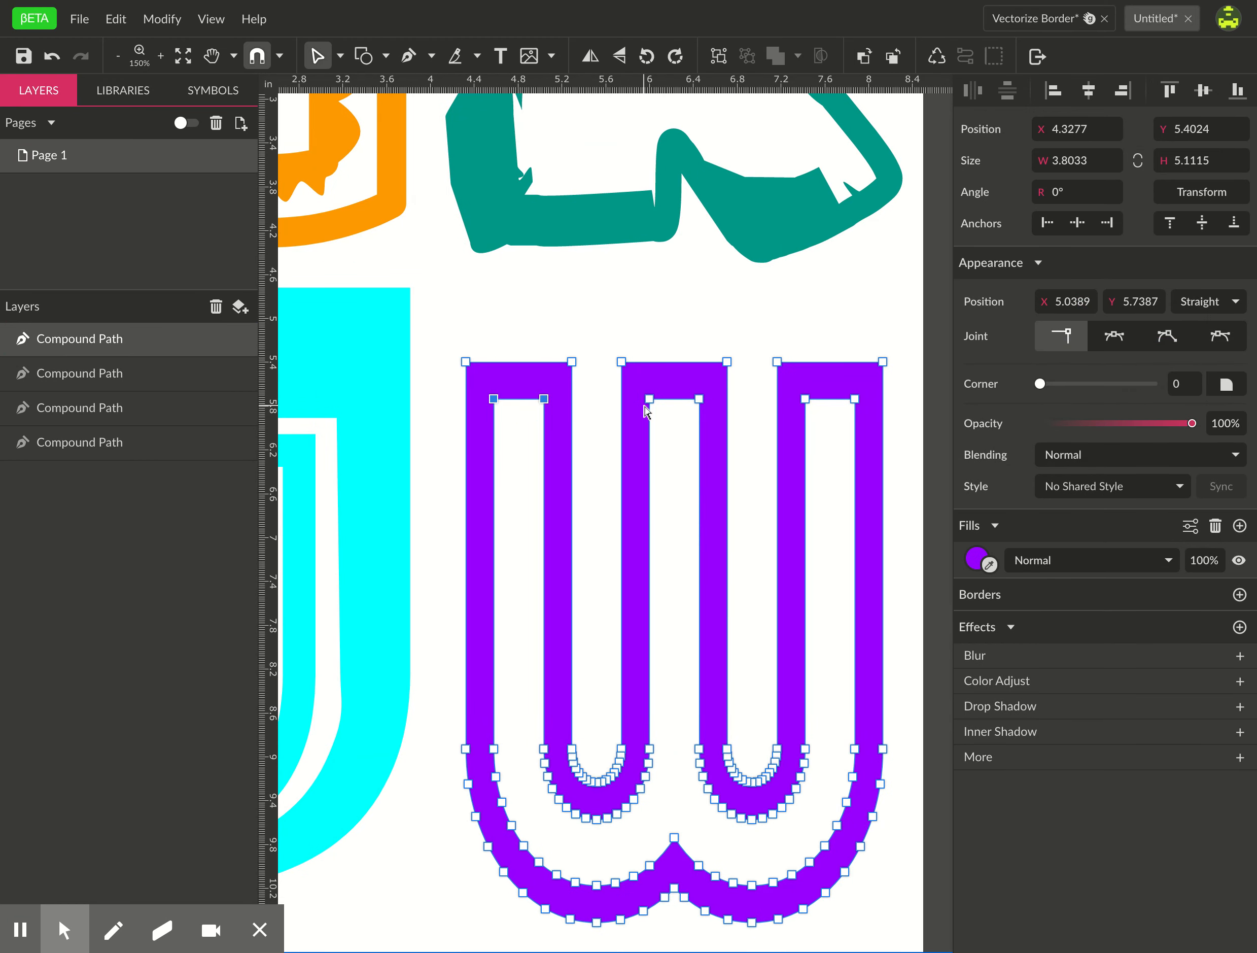
drag(636, 390, 869, 404)
drag(544, 399, 544, 677)
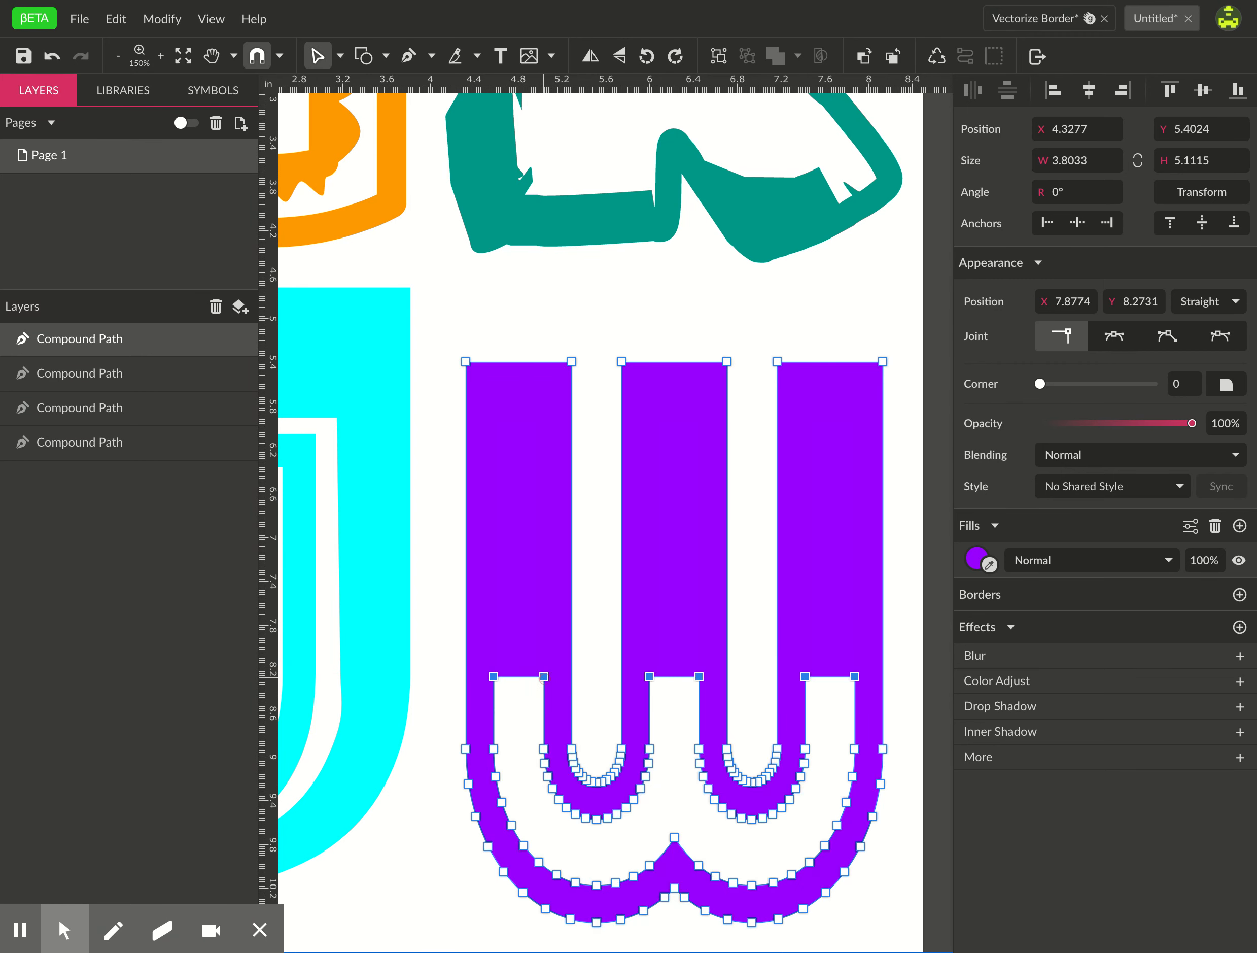
Deselect the W and show the whole page to examine all four customized letters
click(921, 589)
key(z)
alt+click(820, 776)
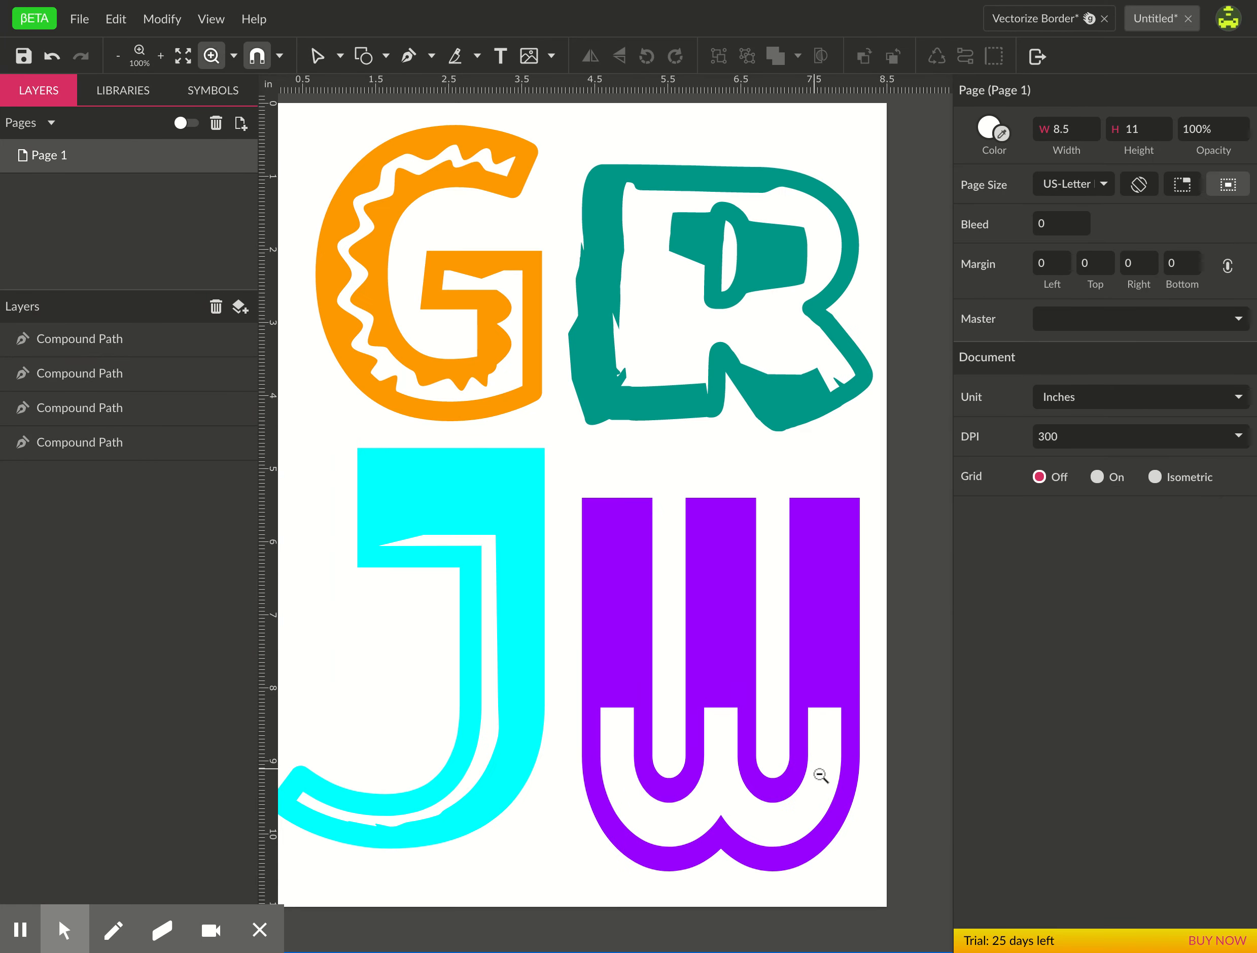
alt+click(816, 783)
key(v)
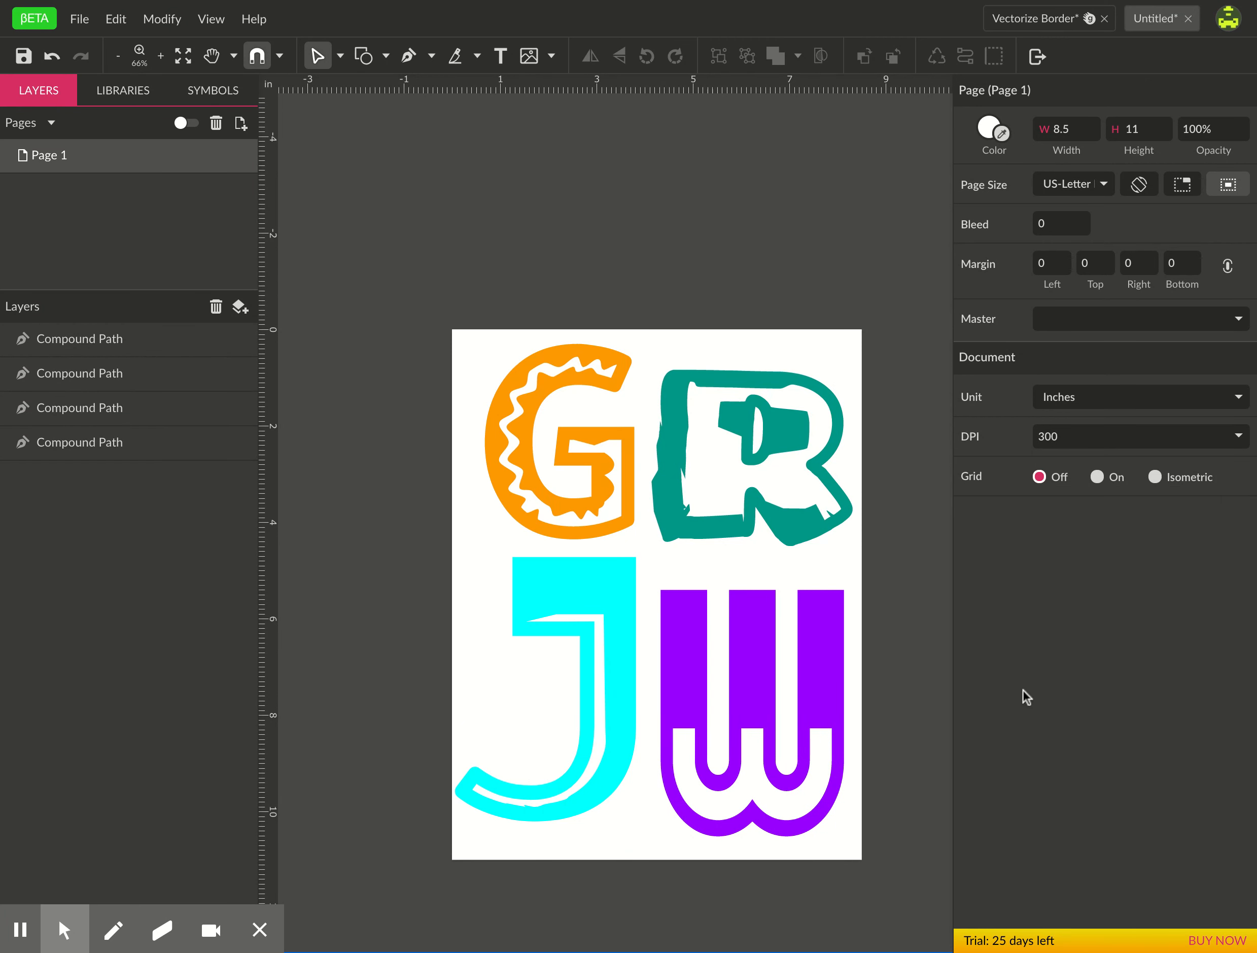
Look up the Vectorize Border command among the path commands, then select the W to view its nodes
click(163, 23)
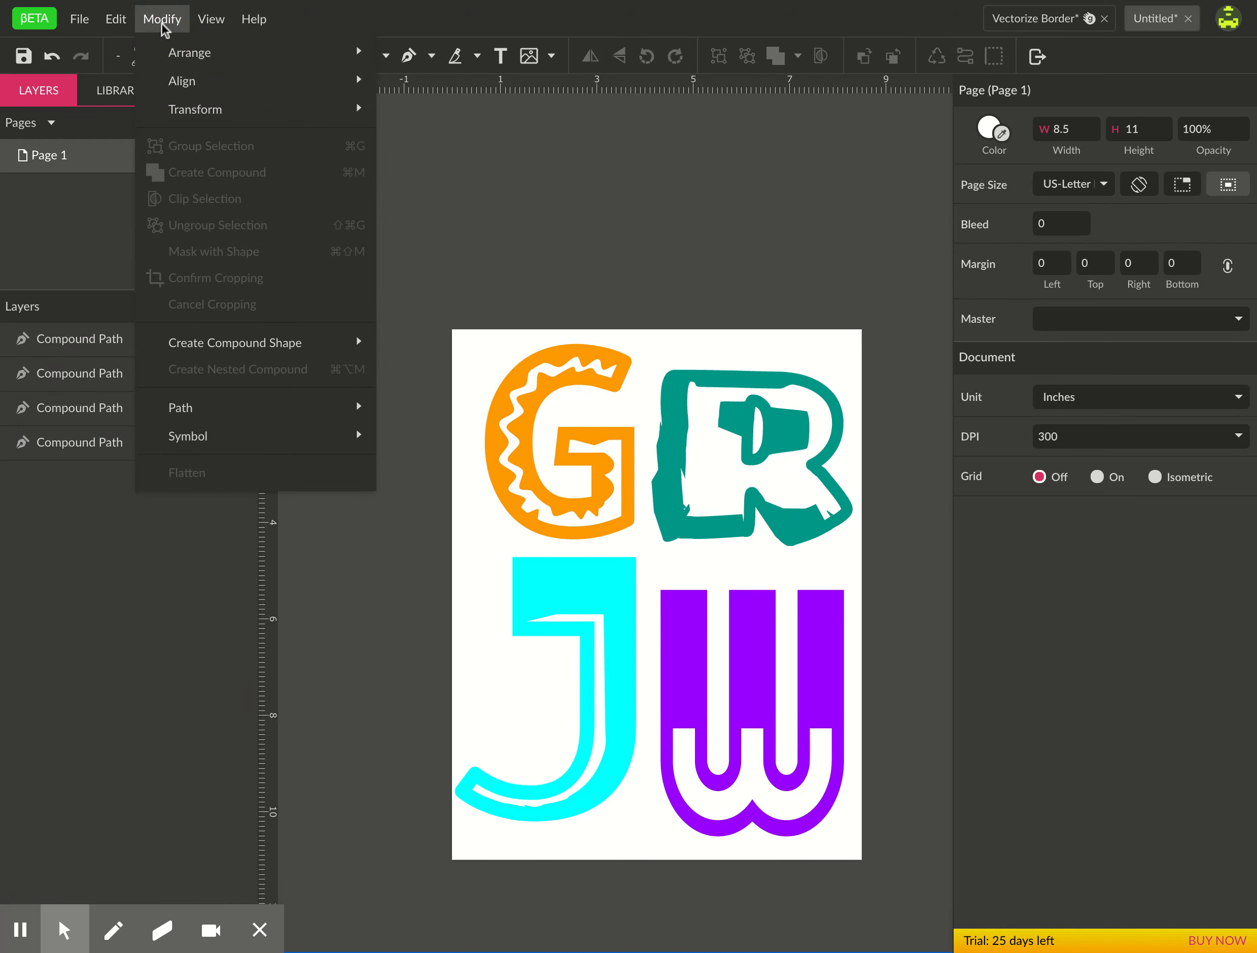
mouse_move(188, 409)
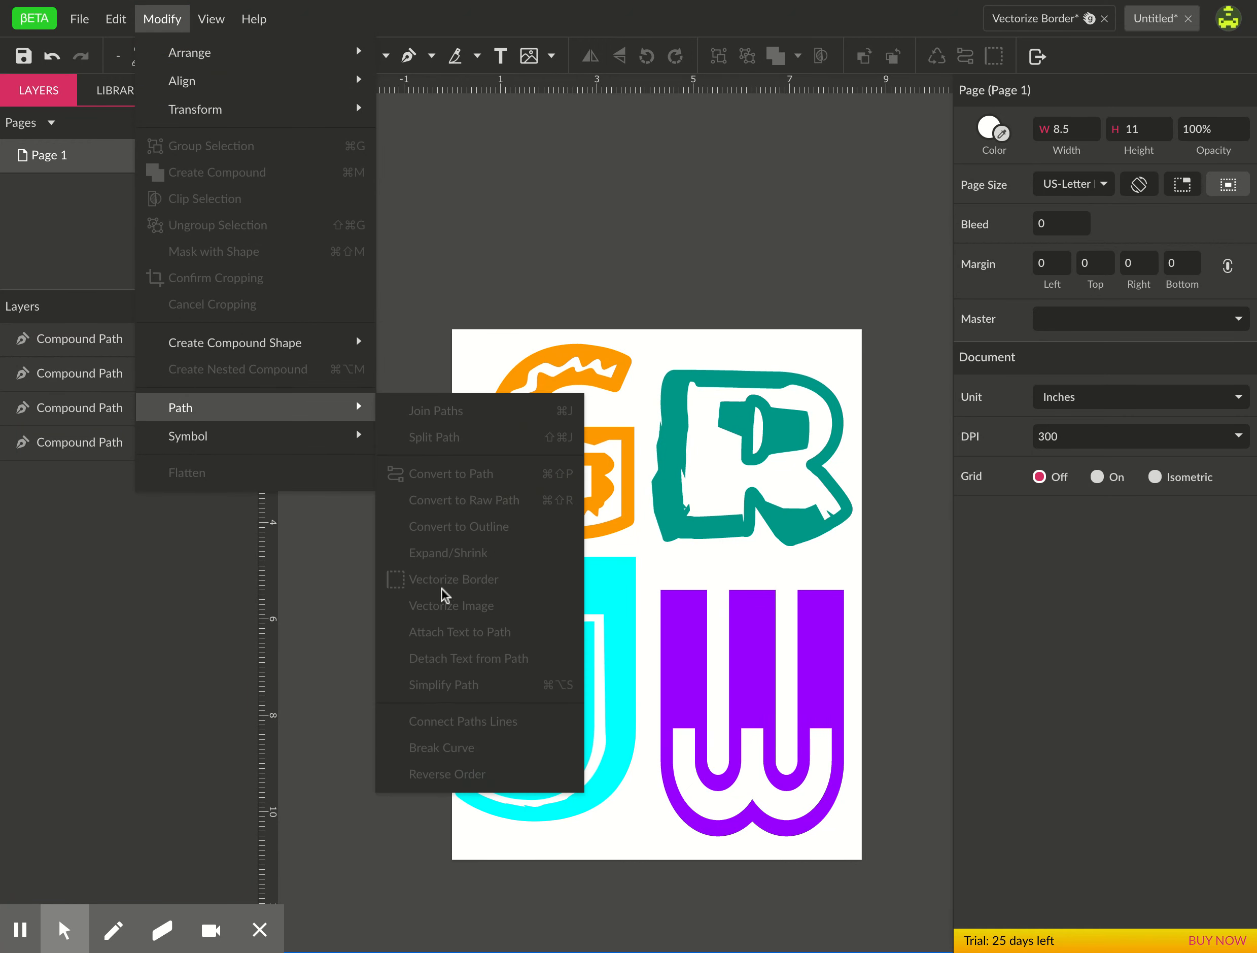
click(752, 609)
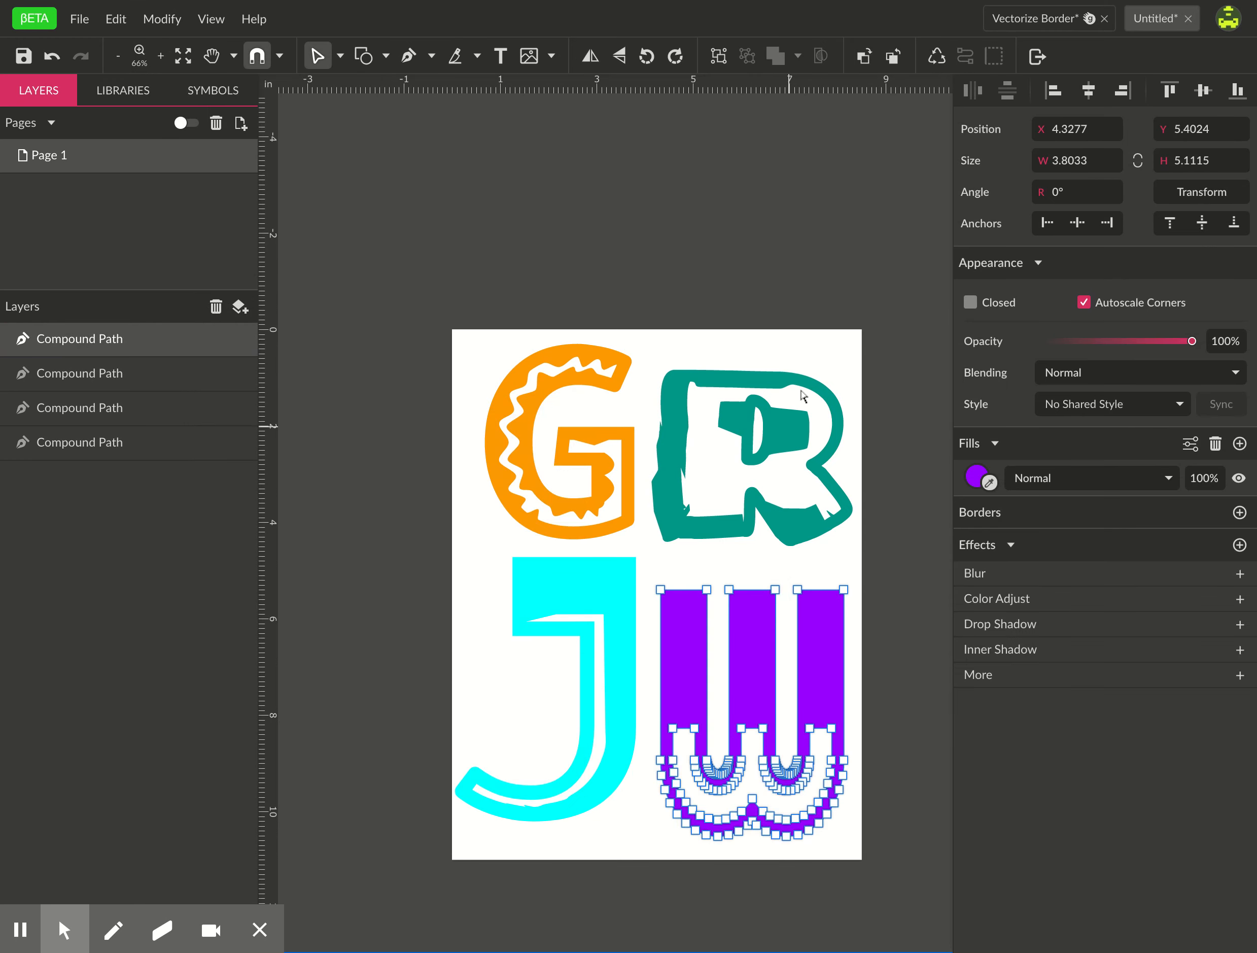